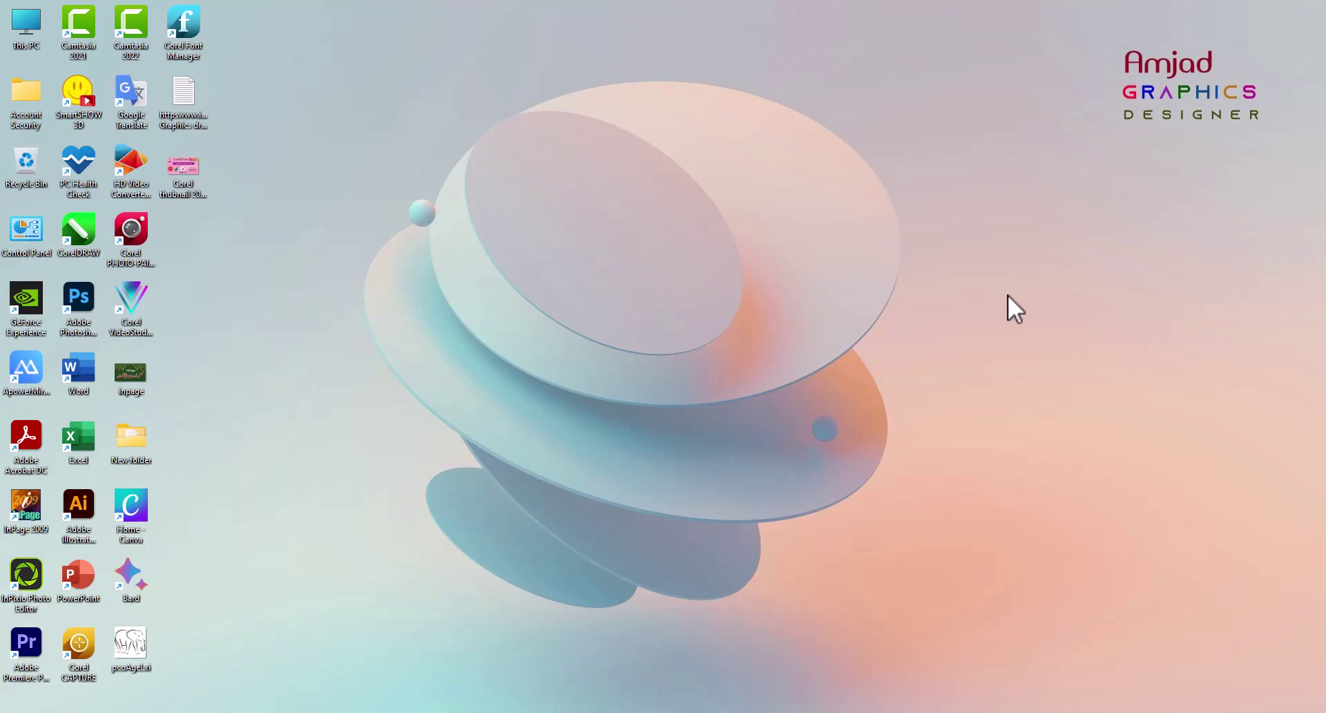
# Step: Switch to CorelDRAW and move the whole title block up above the page, centred about X 4.17 in, Y 12.63 in
pyautogui.click(851, 668)
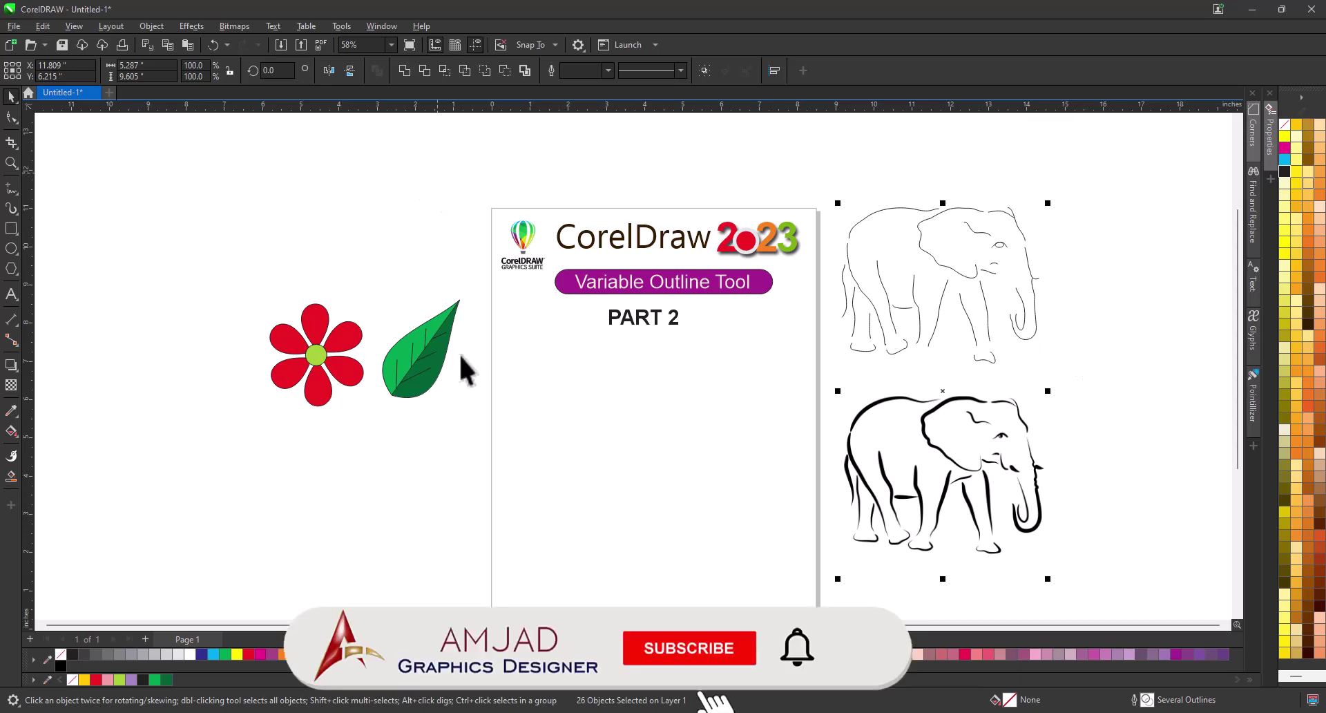
pyautogui.moveTo(480, 190); pyautogui.dragTo(814, 359)
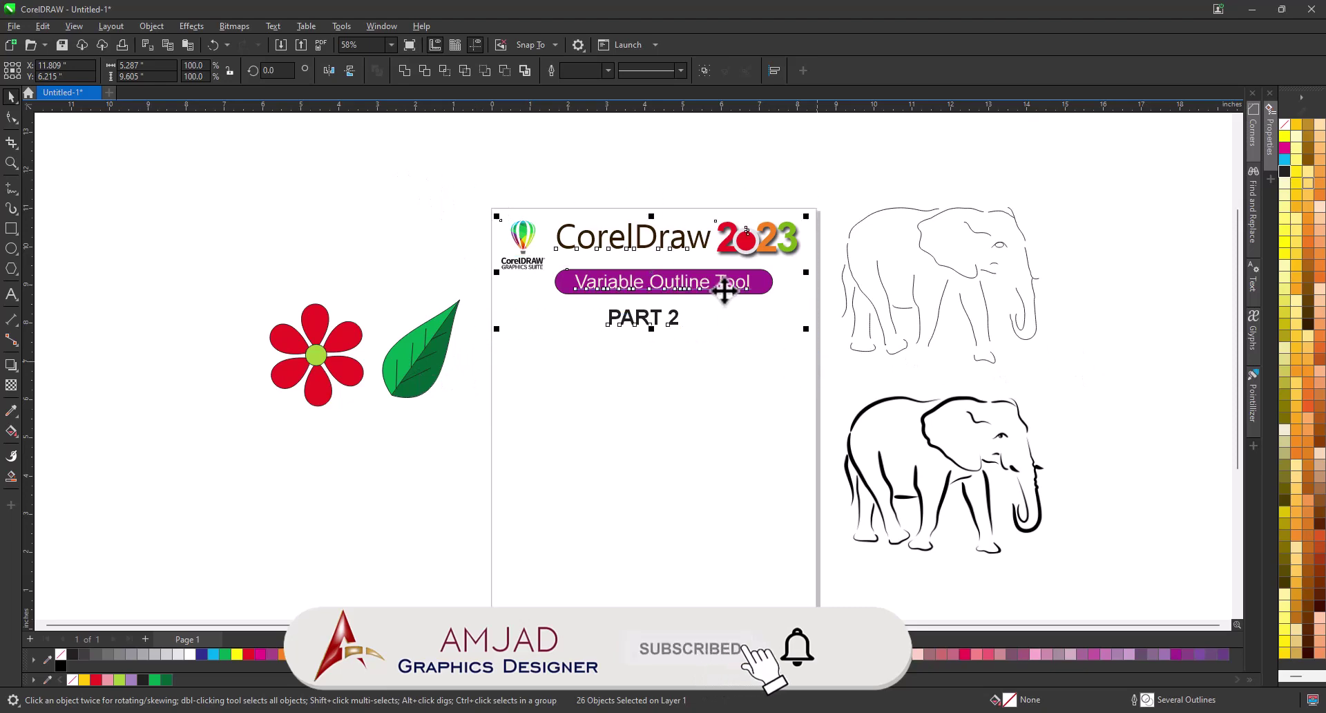
pyautogui.moveTo(723, 291); pyautogui.dragTo(724, 164)
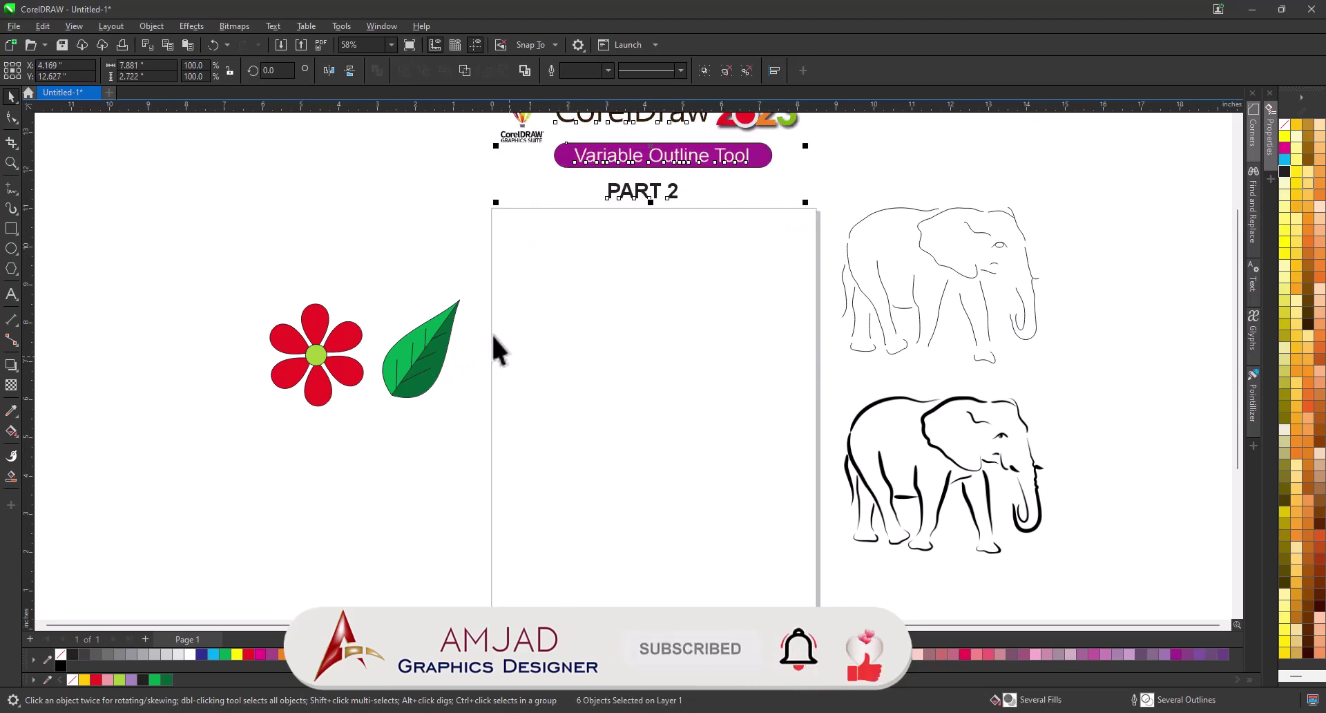
# Step: Move all parts of the green leaf drawing from beside the page onto the middle of the empty page
pyautogui.moveTo(374, 274); pyautogui.dragTo(642, 381)
pyautogui.click(11, 163)
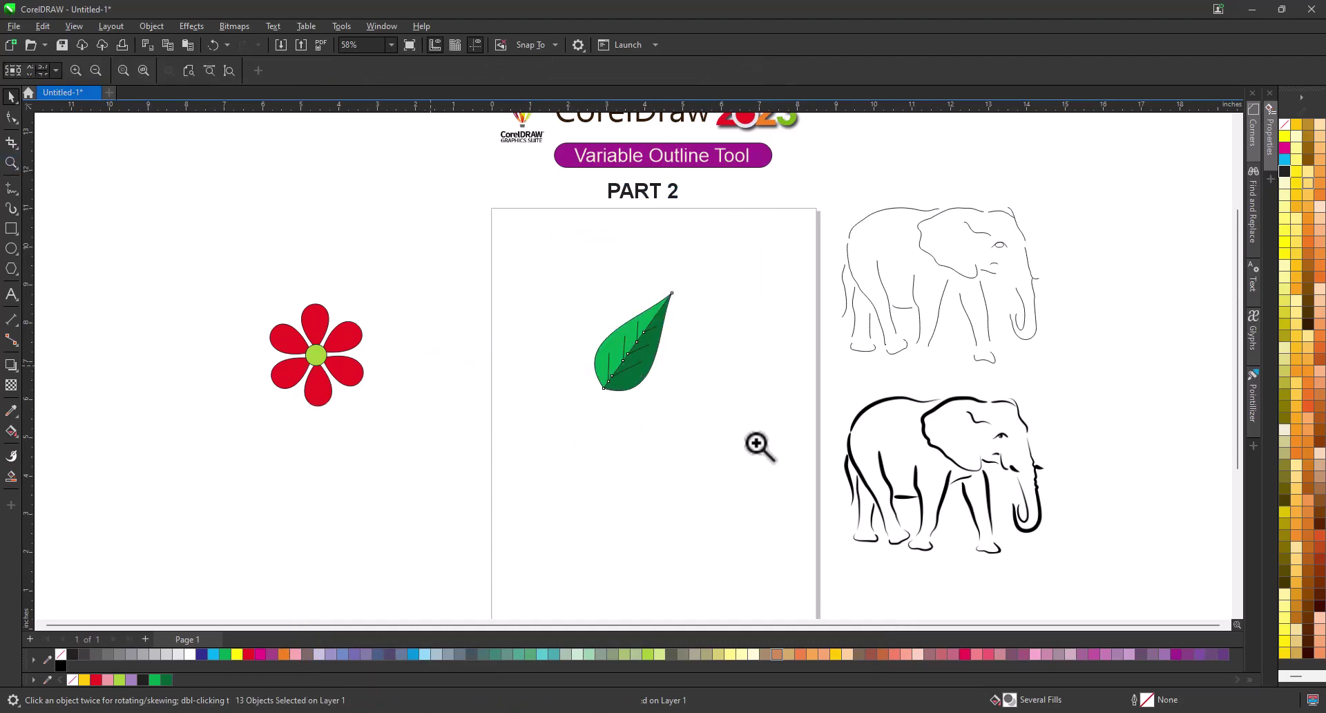
pyautogui.moveTo(549, 252); pyautogui.dragTo(742, 425)
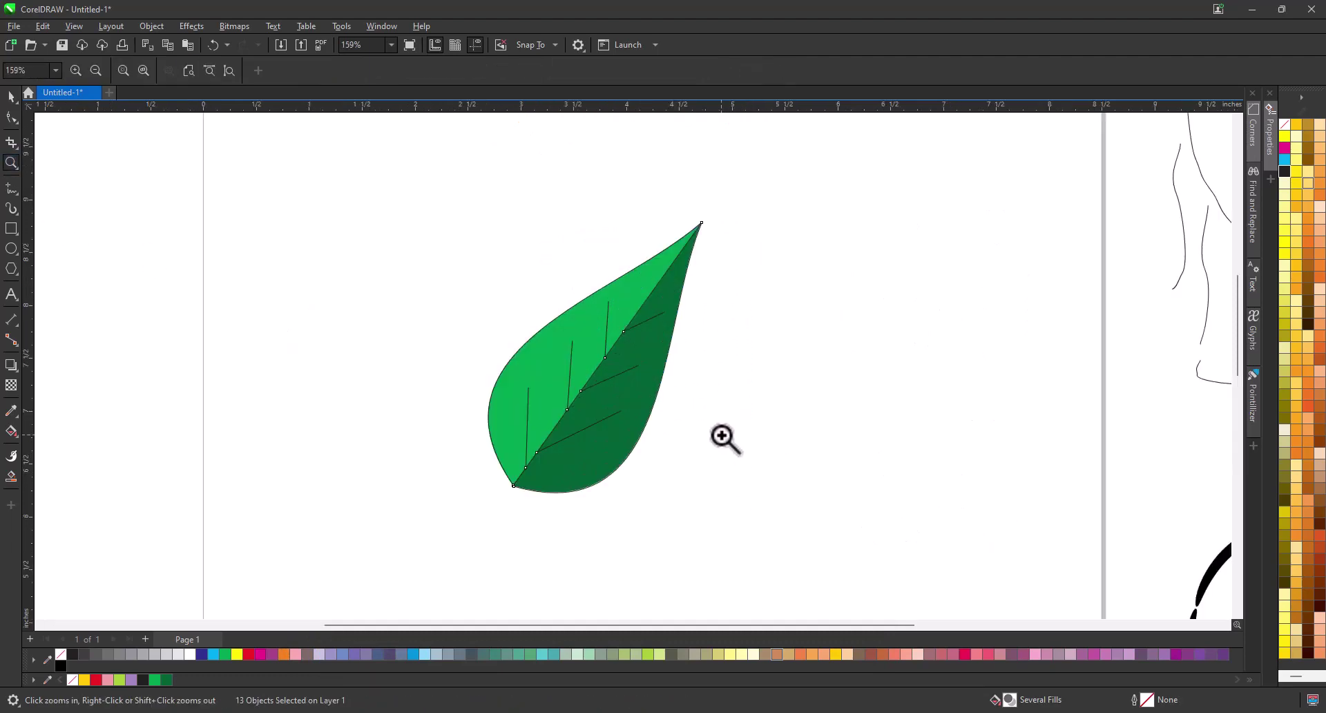
pyautogui.press('space')
pyautogui.click(752, 438)
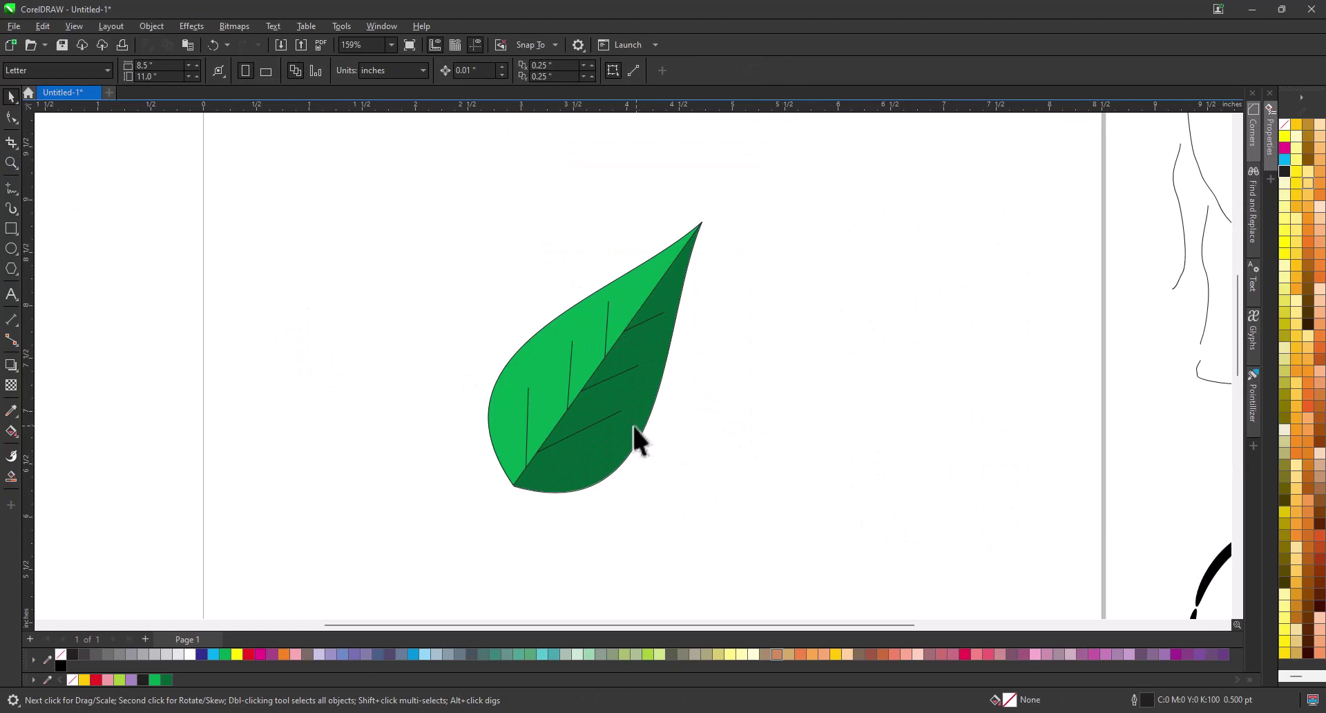
pyautogui.hotkey('ctrl', 'v')
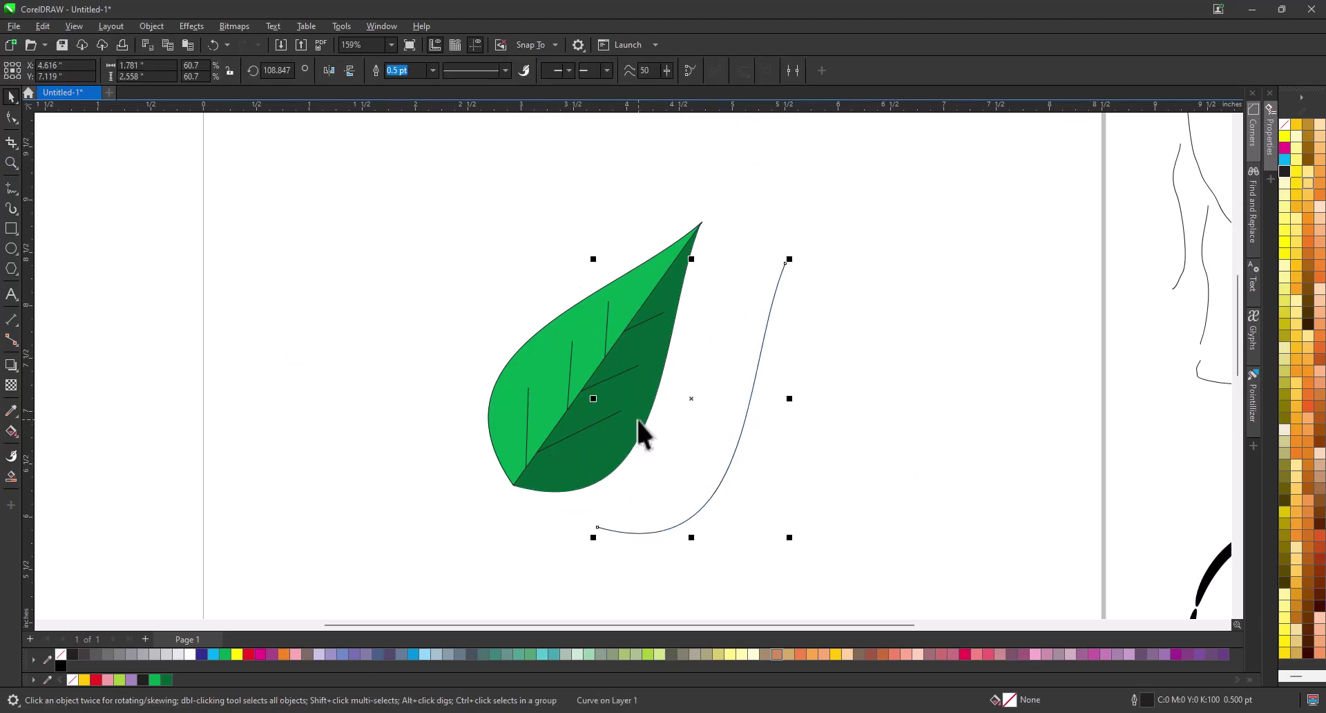
pyautogui.moveTo(637, 419); pyautogui.dragTo(685, 453)
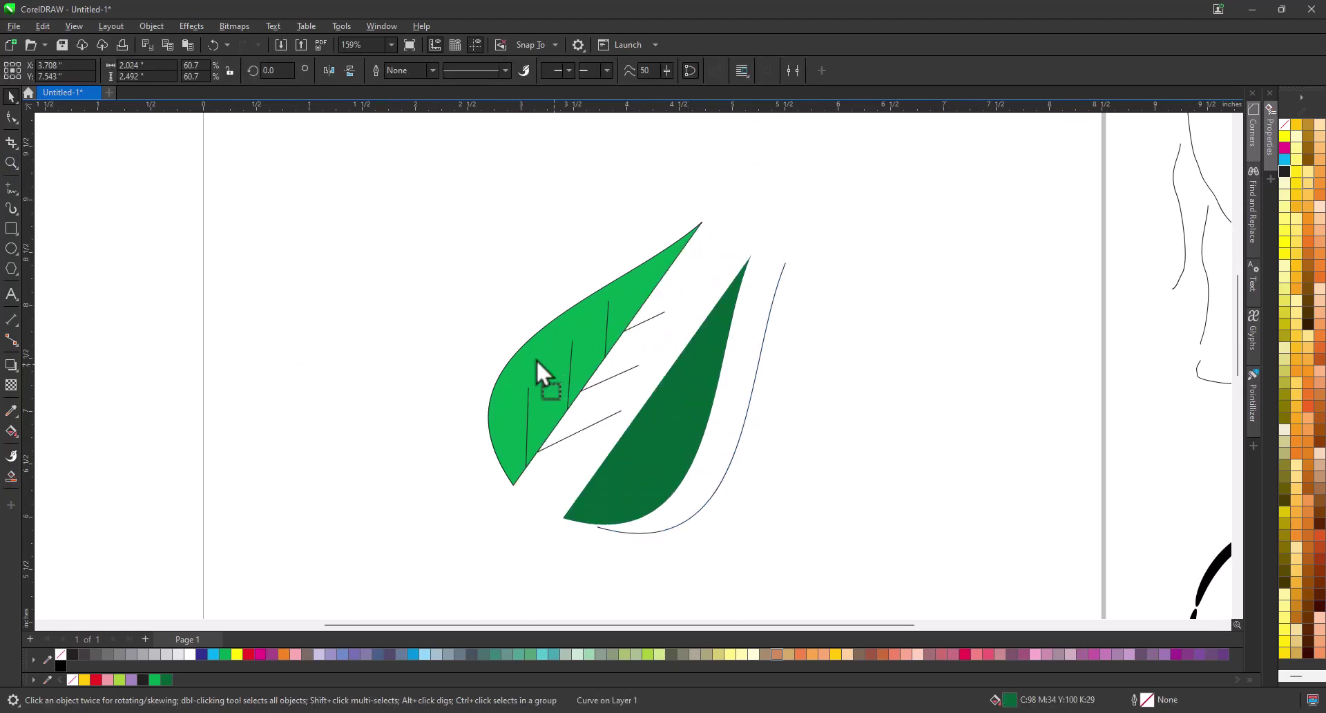
pyautogui.hotkey('ctrl', 'v')
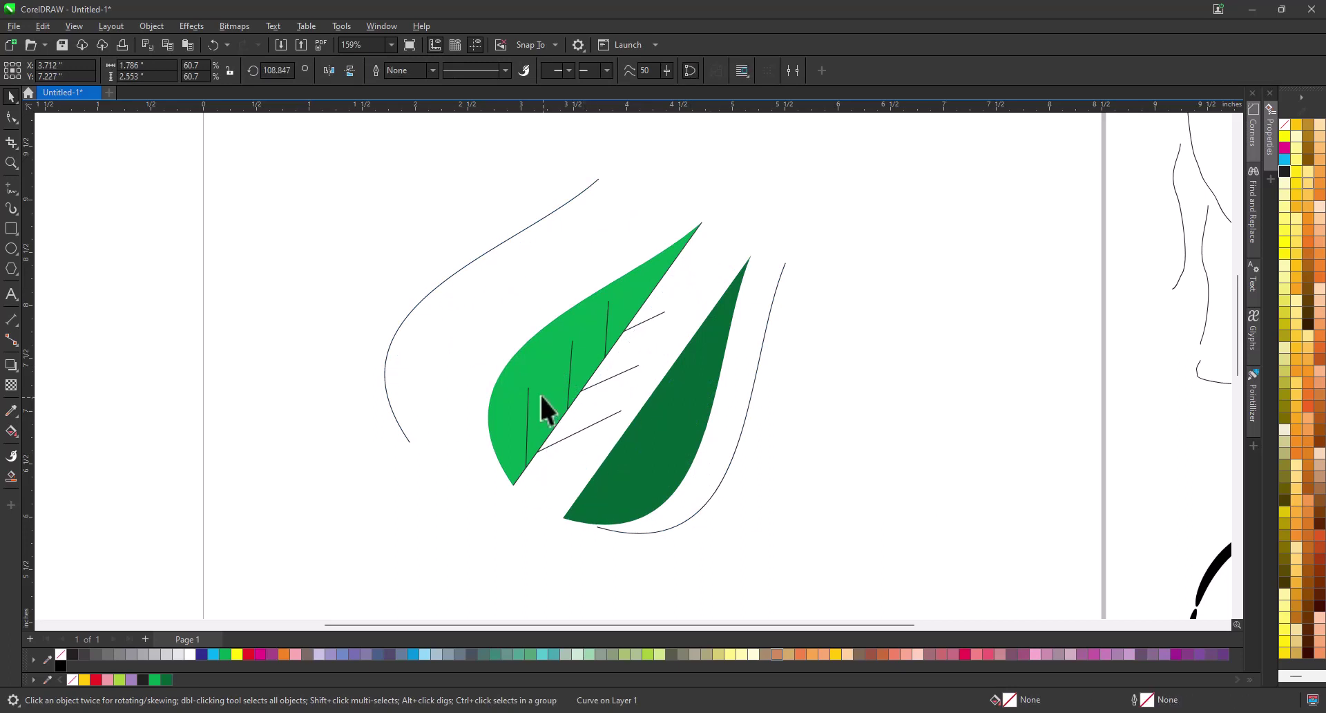
pyautogui.moveTo(541, 392); pyautogui.dragTo(443, 377)
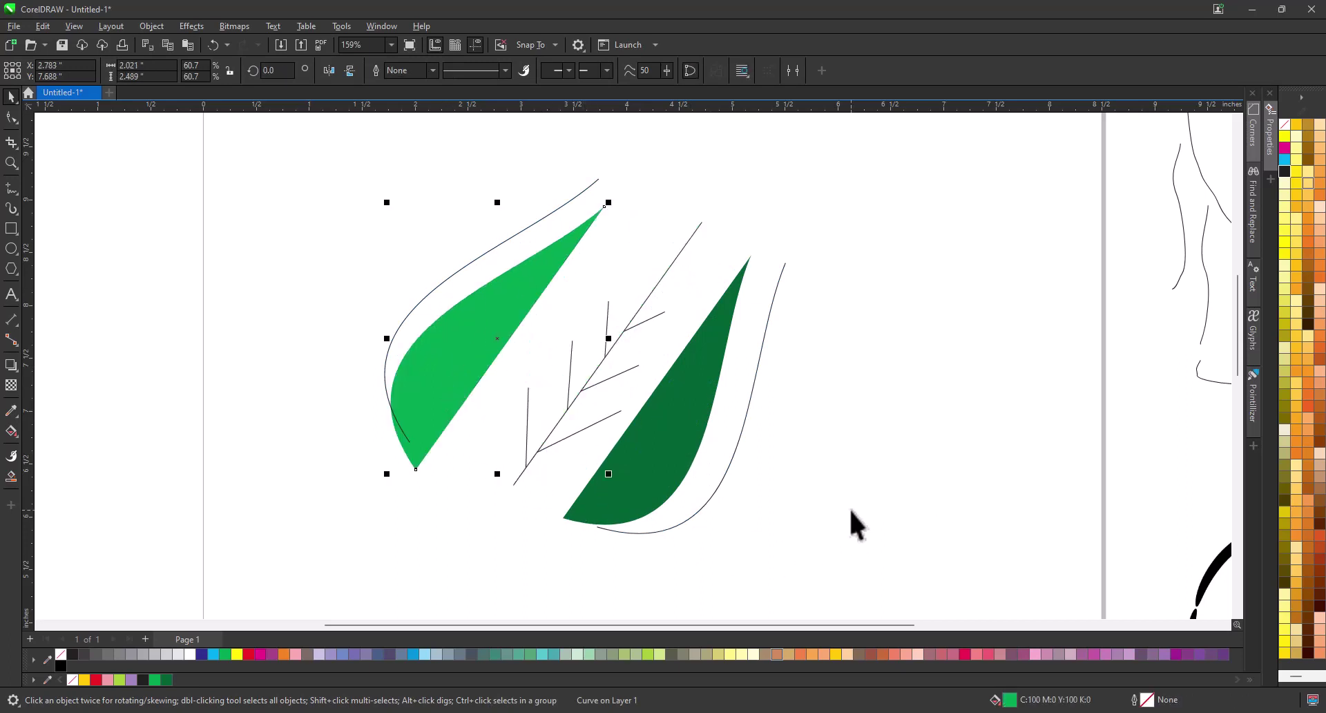
pyautogui.hotkey('ctrl', 'z')
pyautogui.hotkey('ctrl', 'z')
pyautogui.hotkey('ctrl', 'z')
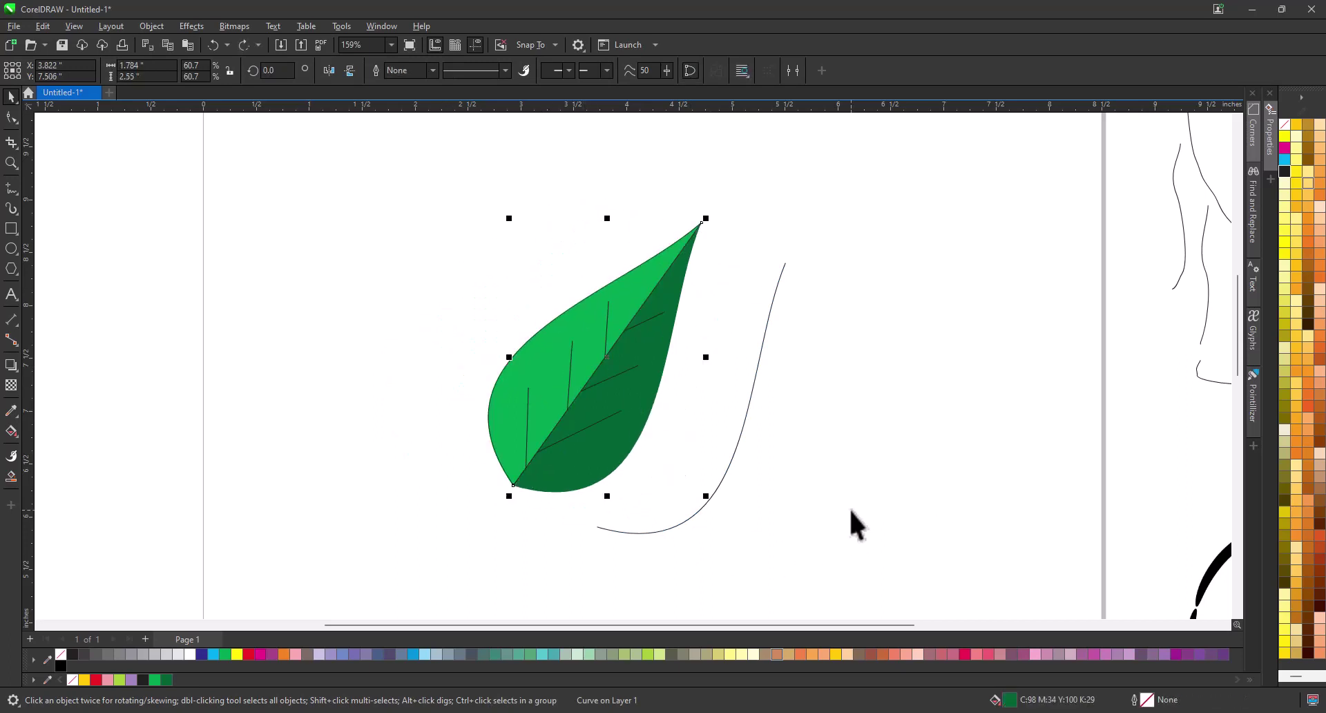
pyautogui.hotkey('ctrl', 'z')
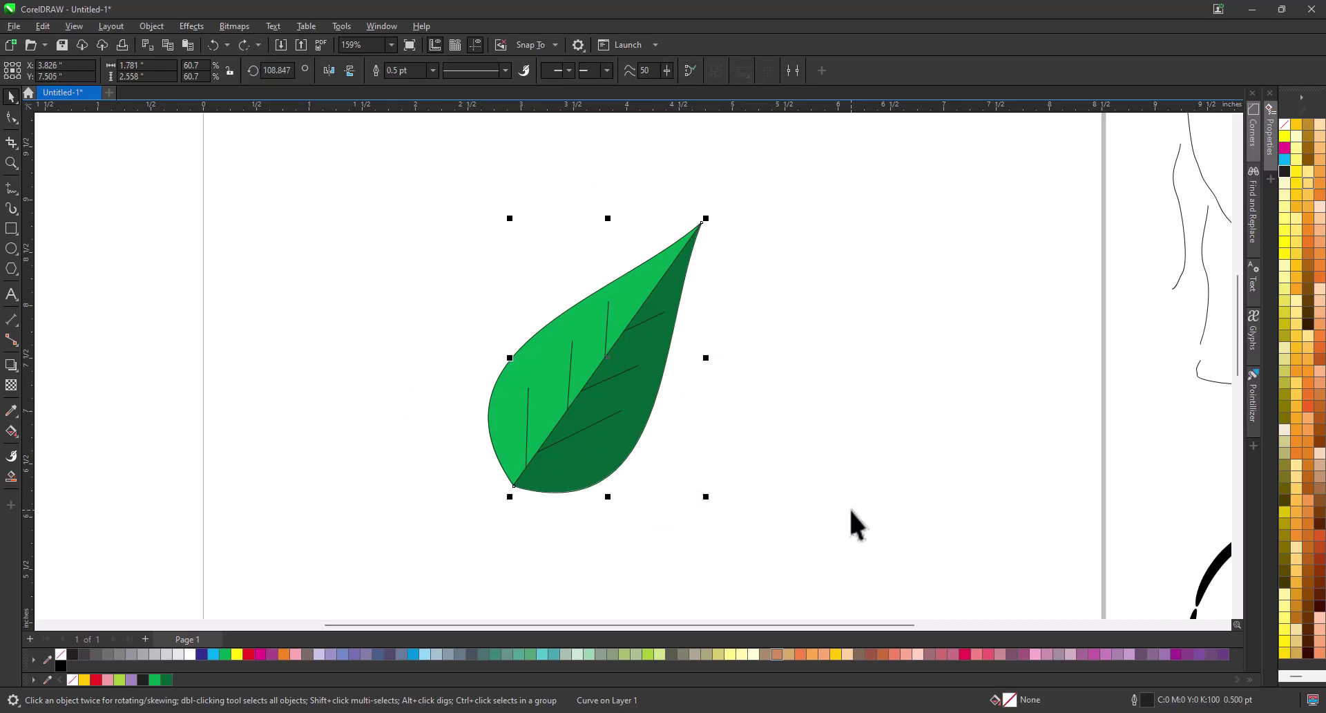
# Step: Thicken the light-green half's outer curve near the leaf base with the Variable Outline tool, to about 1.8 pt in total
pyautogui.click(11, 163)
pyautogui.moveTo(448, 185); pyautogui.dragTo(761, 514)
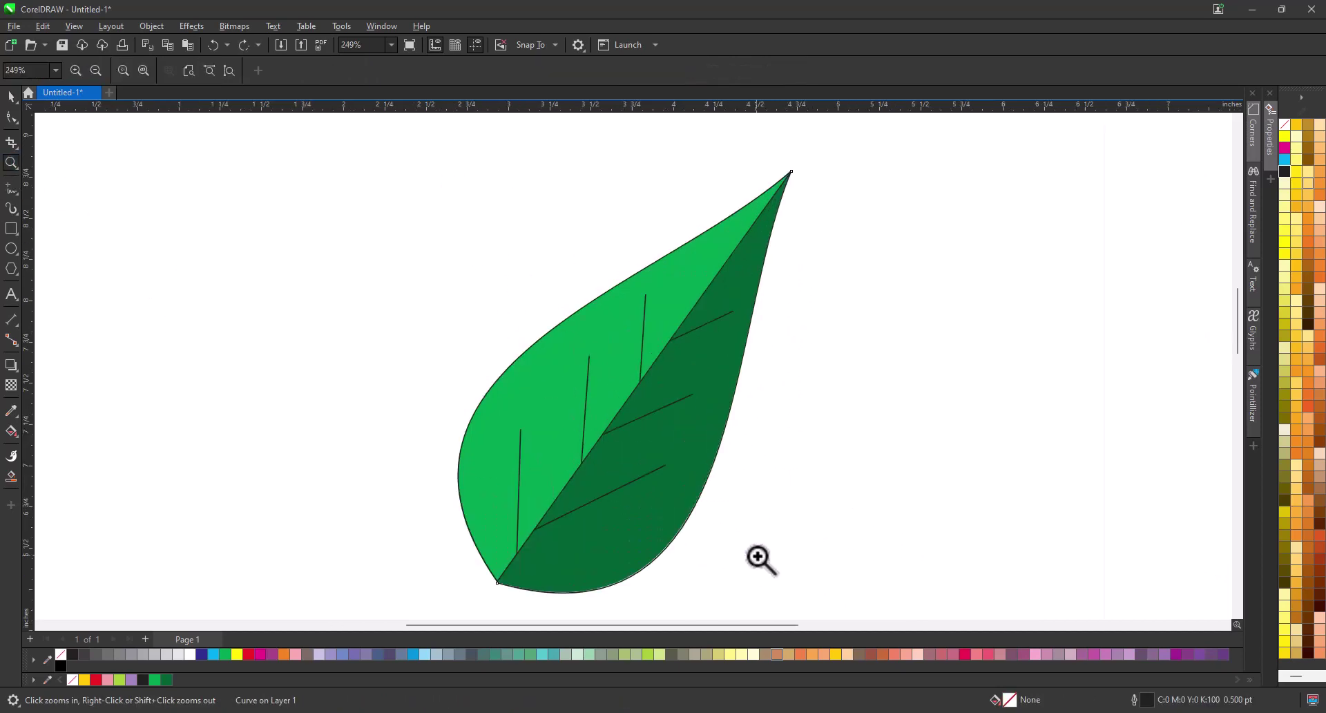
pyautogui.press('space')
pyautogui.press('Escape')
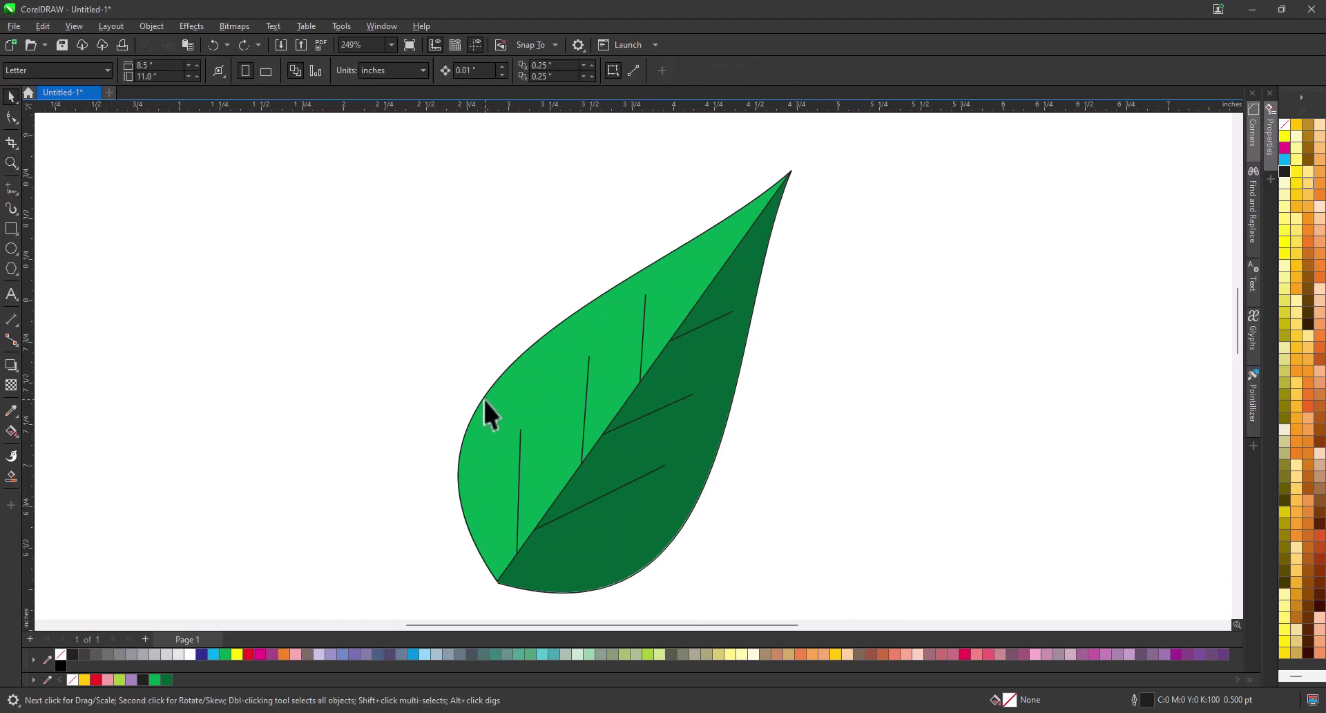
pyautogui.click(484, 397)
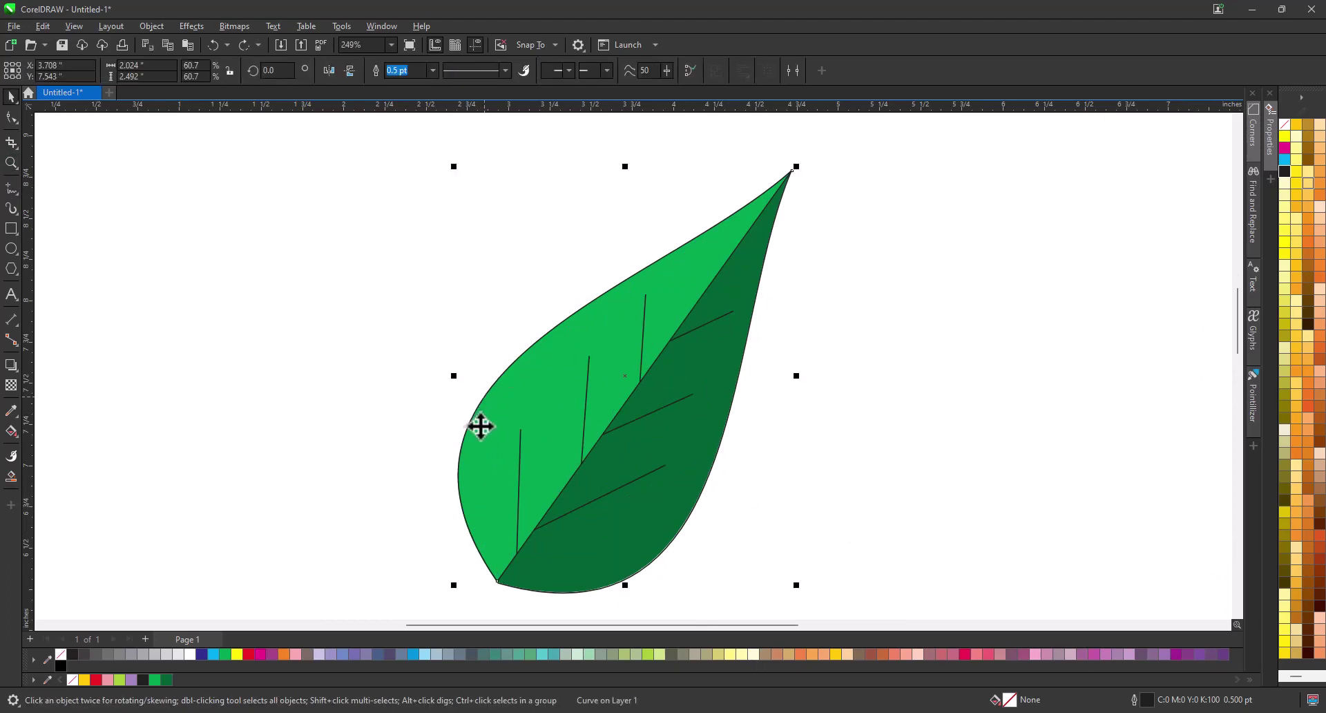
pyautogui.click(13, 456)
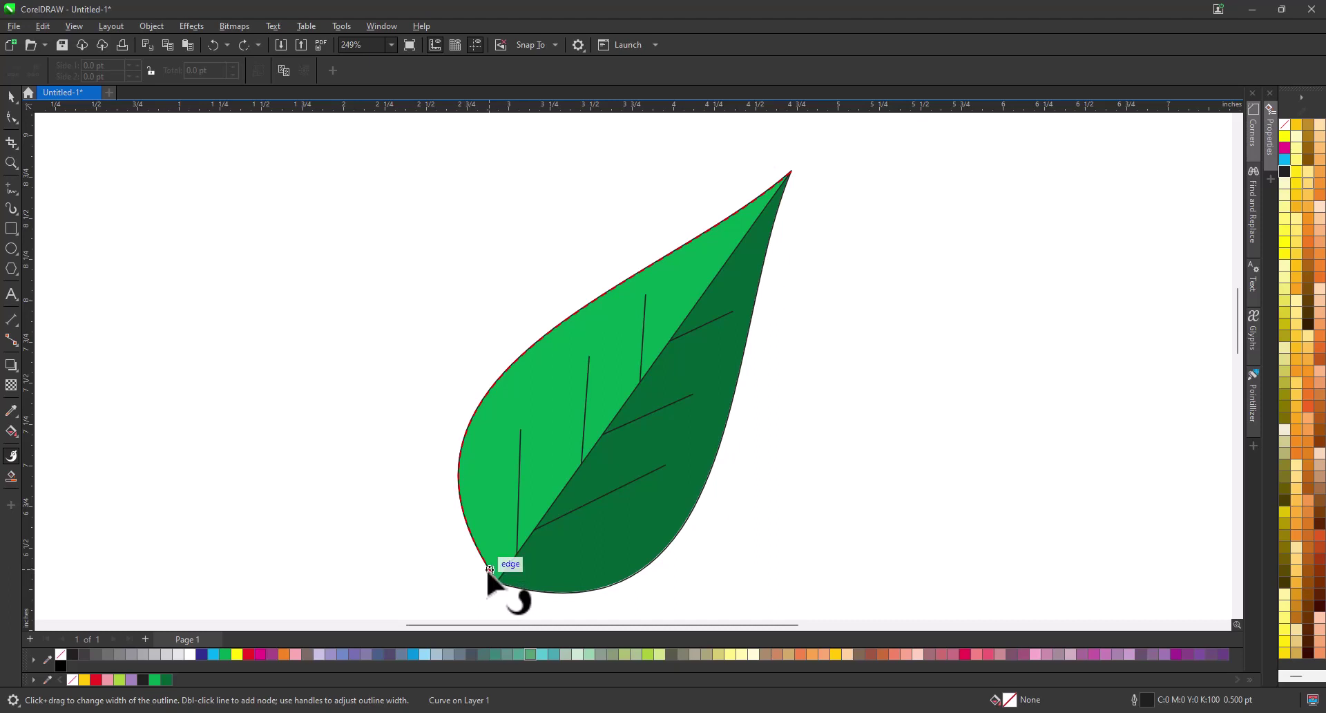
pyautogui.moveTo(487, 569); pyautogui.dragTo(478, 579)
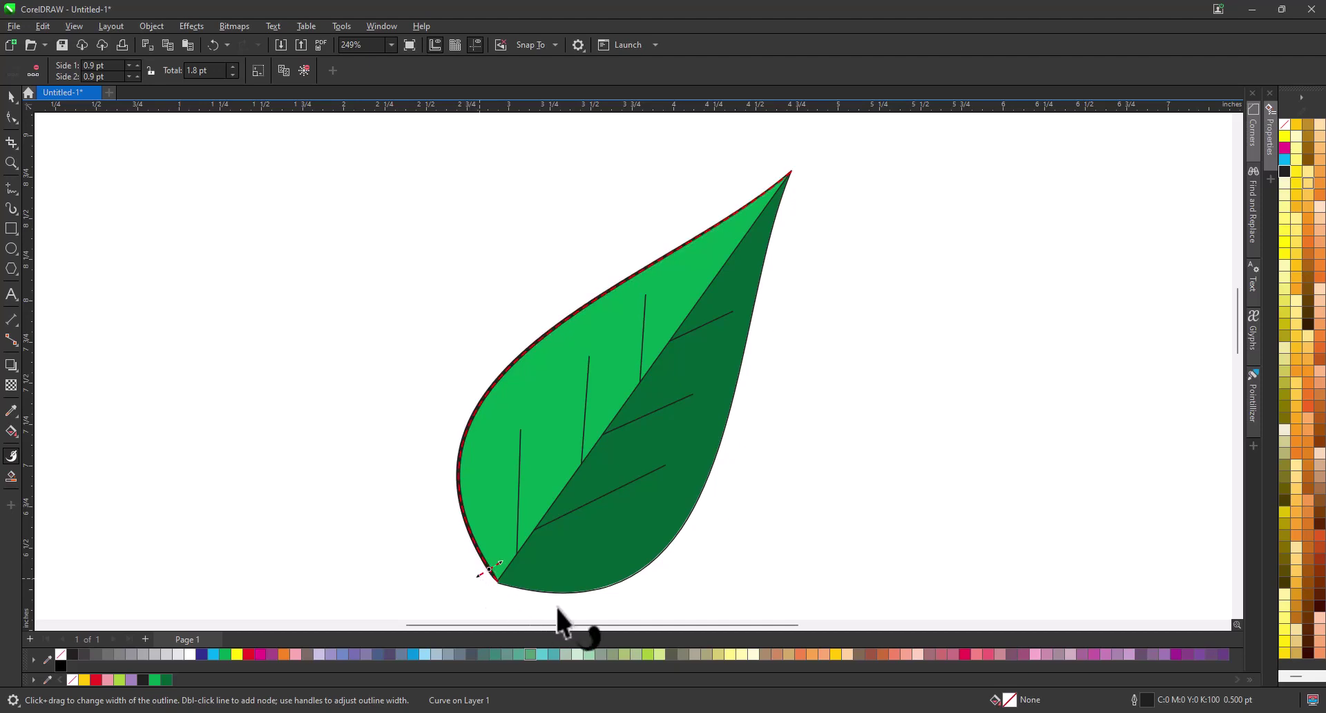
# Step: Widen the dark-green half's outer curve to about 2.2 pt and the central midrib to about 1.5 pt near the leaf base
pyautogui.click(511, 586)
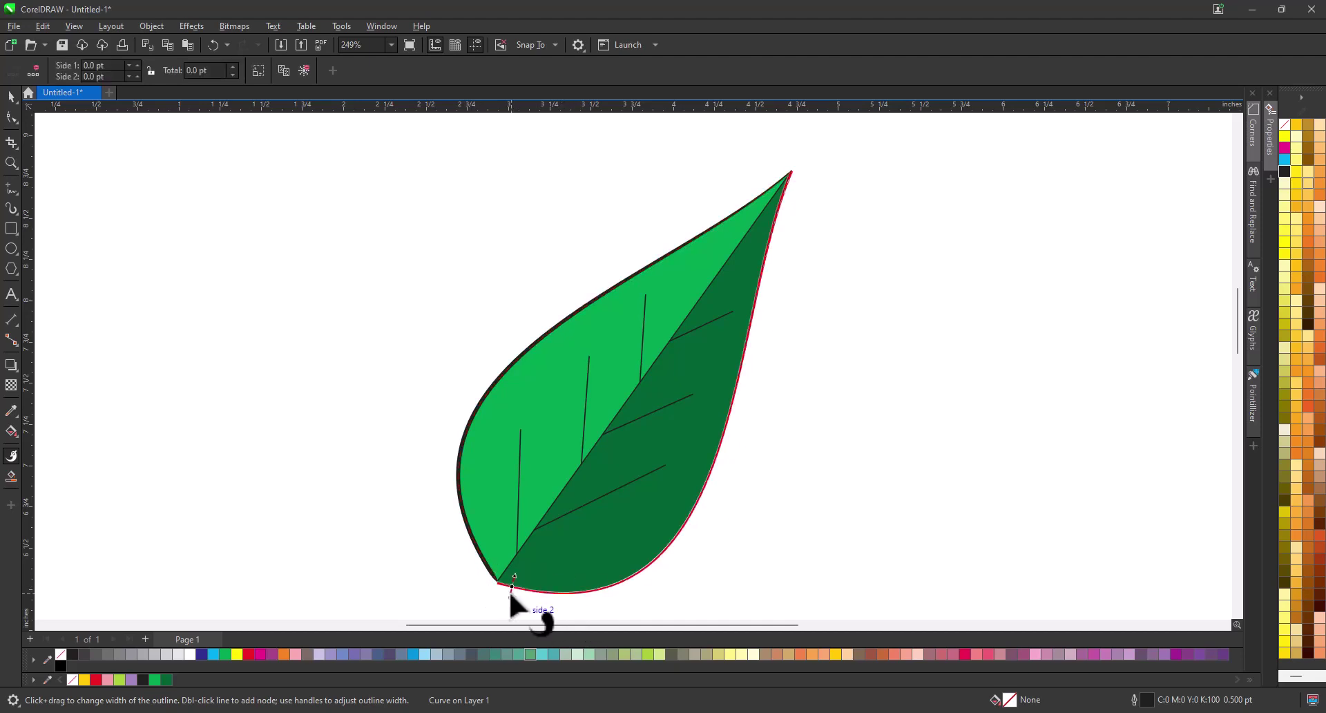
pyautogui.moveTo(510, 598); pyautogui.dragTo(510, 608)
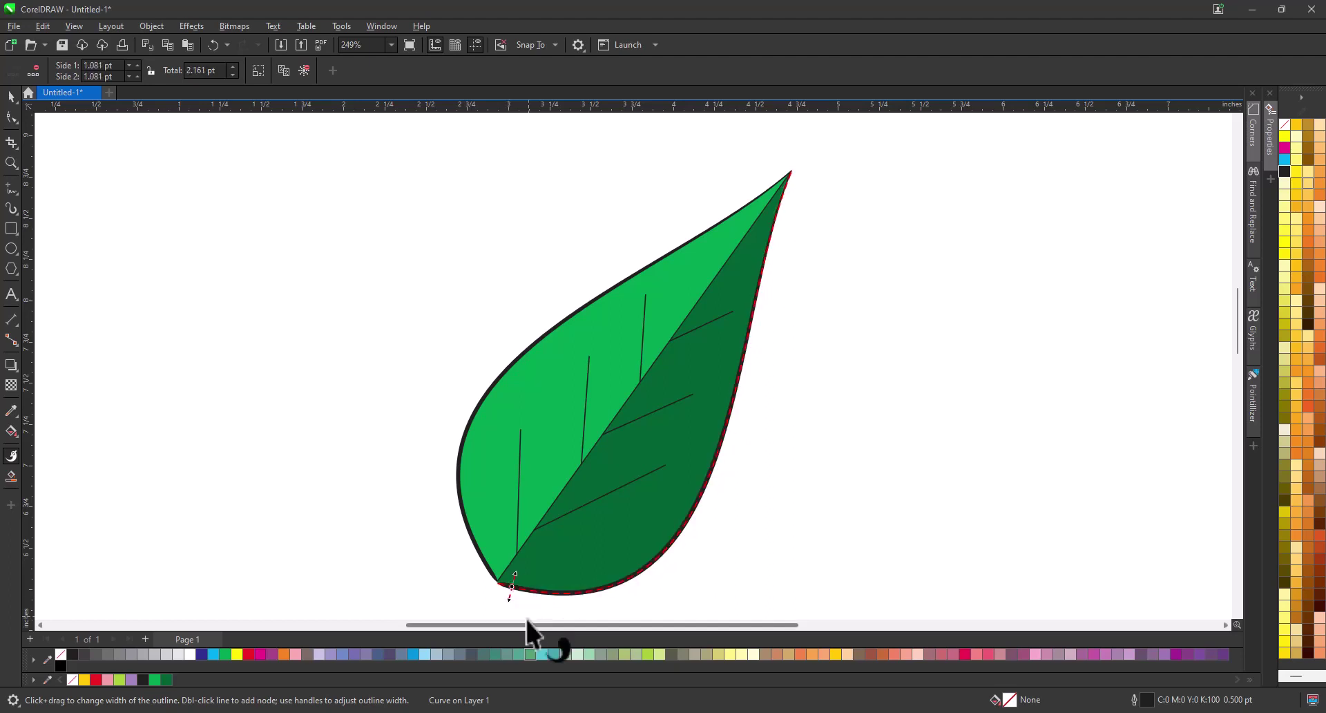
pyautogui.click(557, 501)
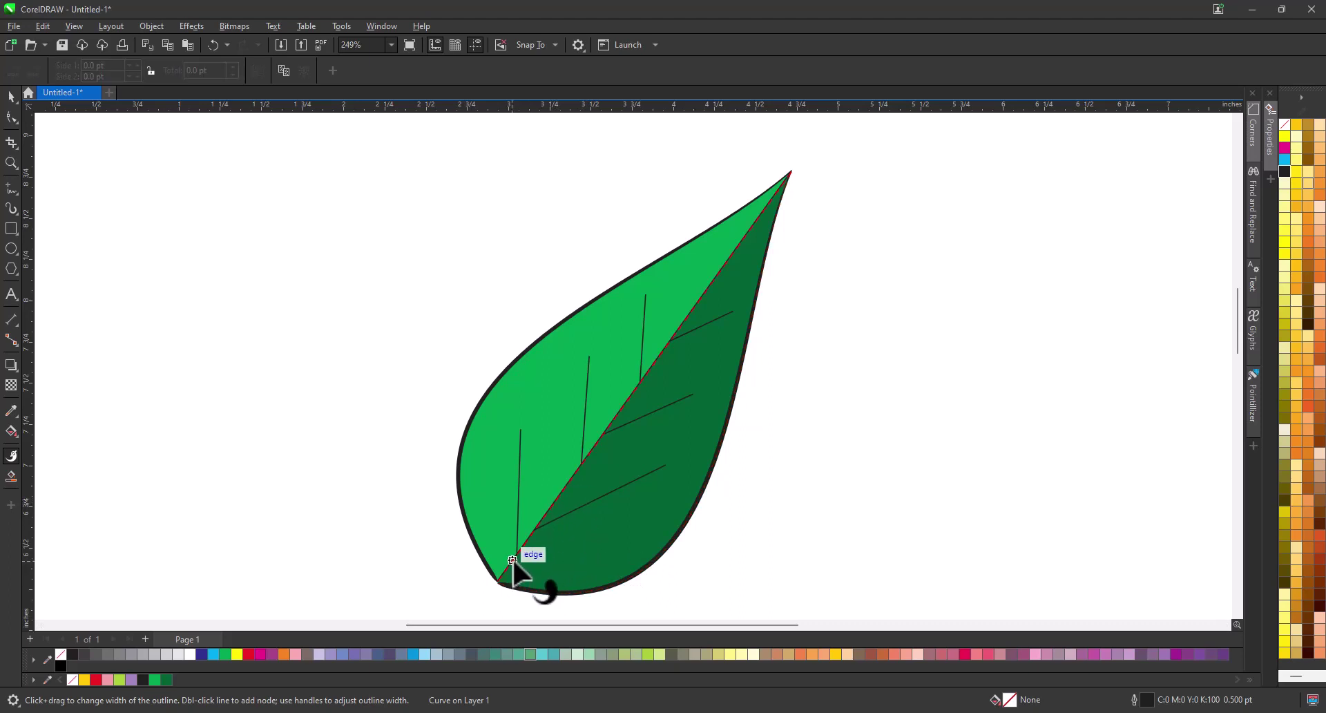
pyautogui.click(517, 563)
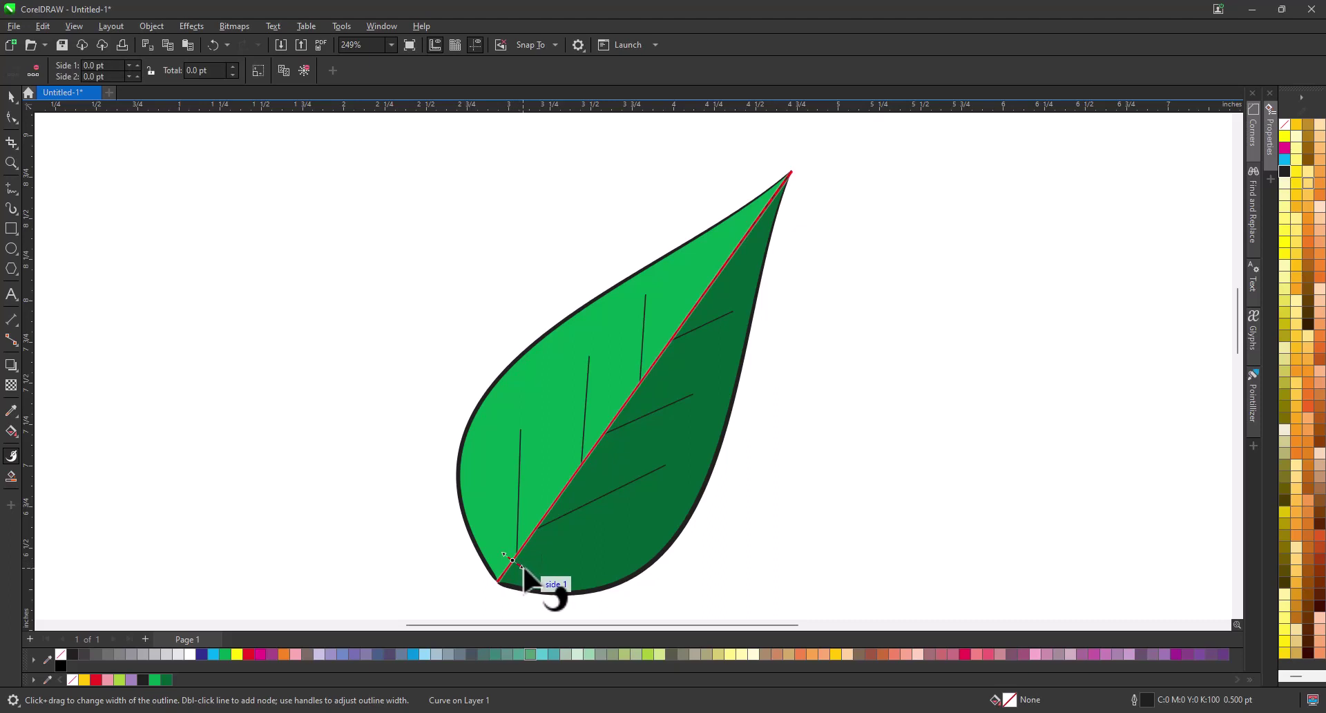
pyautogui.moveTo(529, 578)
pyautogui.mouseDown()
pyautogui.moveTo(526, 565)
pyautogui.moveTo(516, 590)
pyautogui.mouseUp()
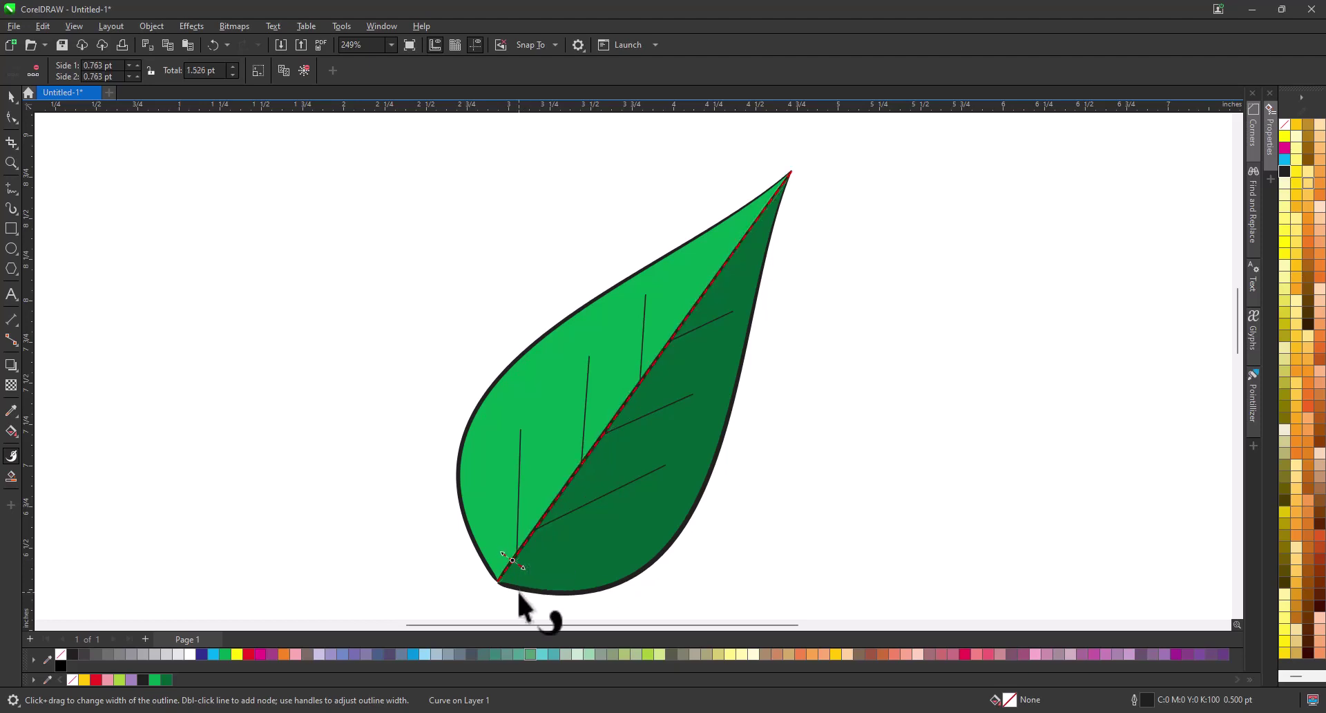
# Step: Thicken the two lowest side veins where they meet the midrib, giving the one on the light-green half about 1.8 pt in total
pyautogui.click(586, 504)
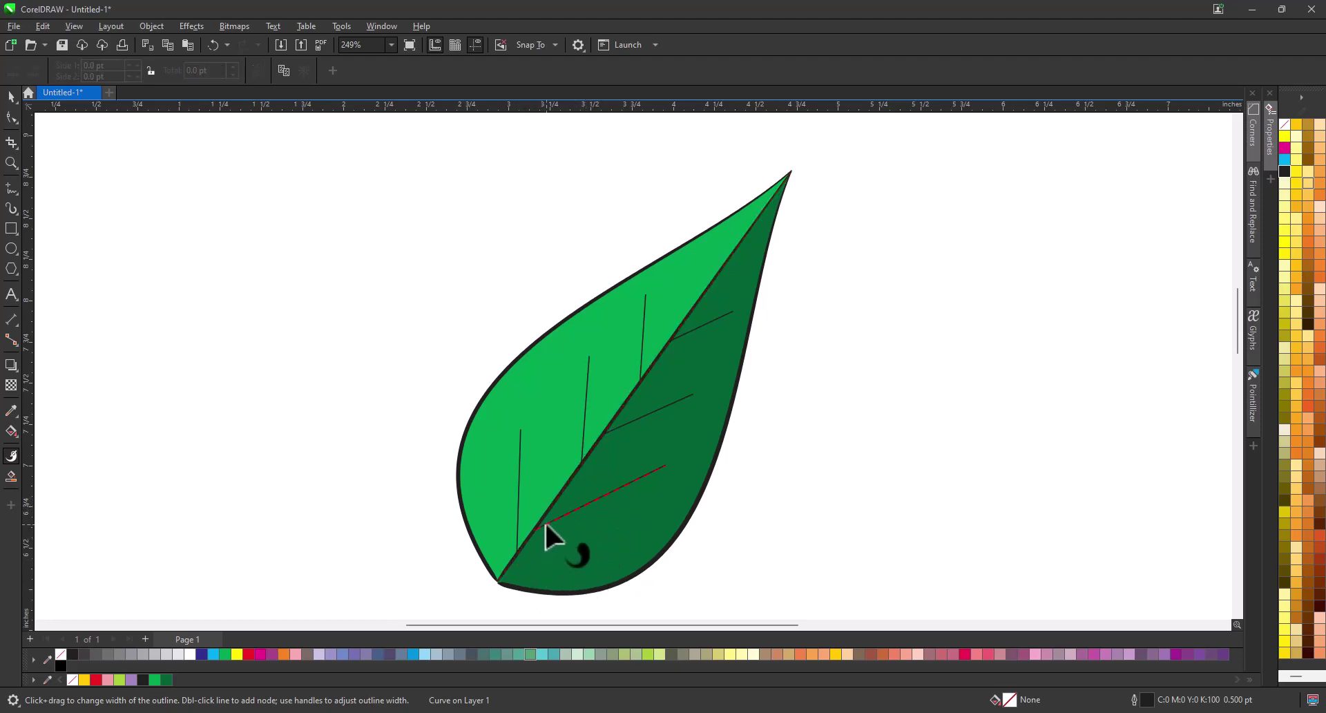
pyautogui.moveTo(545, 520); pyautogui.dragTo(501, 536)
pyautogui.click(516, 539)
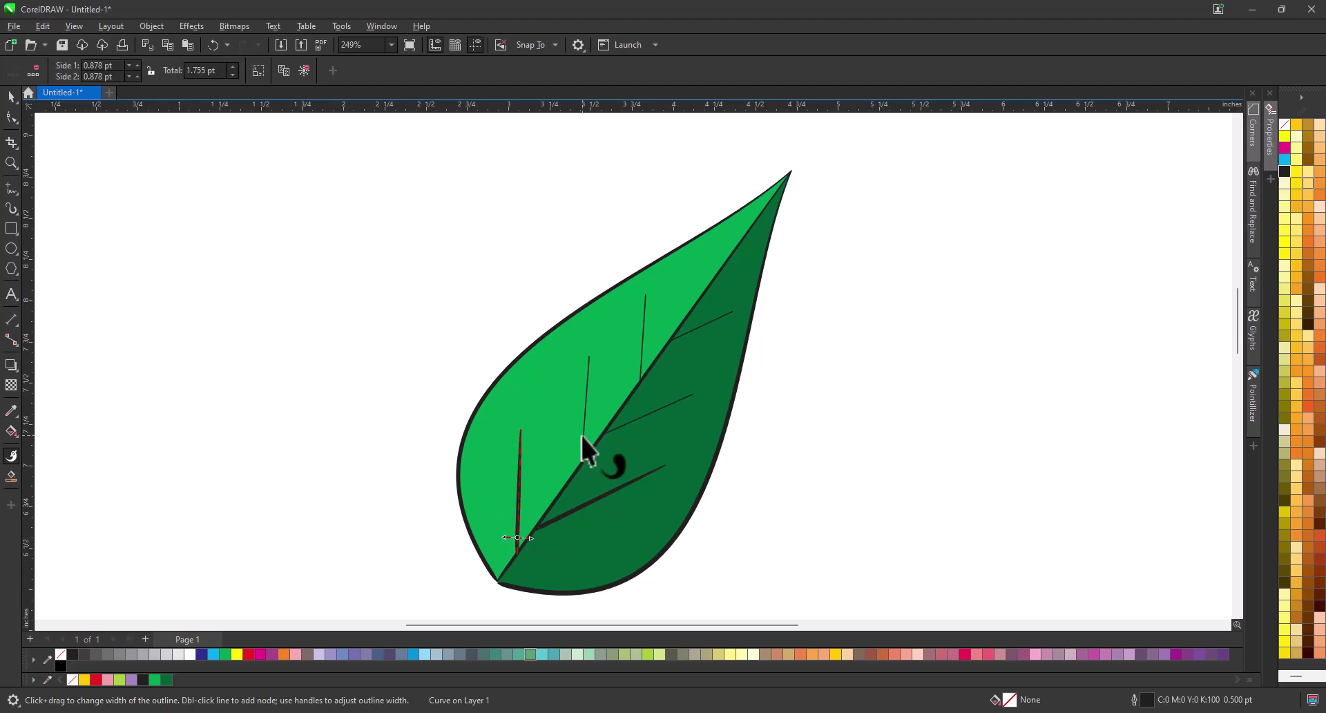
# Step: Thicken the inner ends of the middle side veins, about 1.7 pt on the light-green half and 2.6 pt on the dark half
pyautogui.click(582, 437)
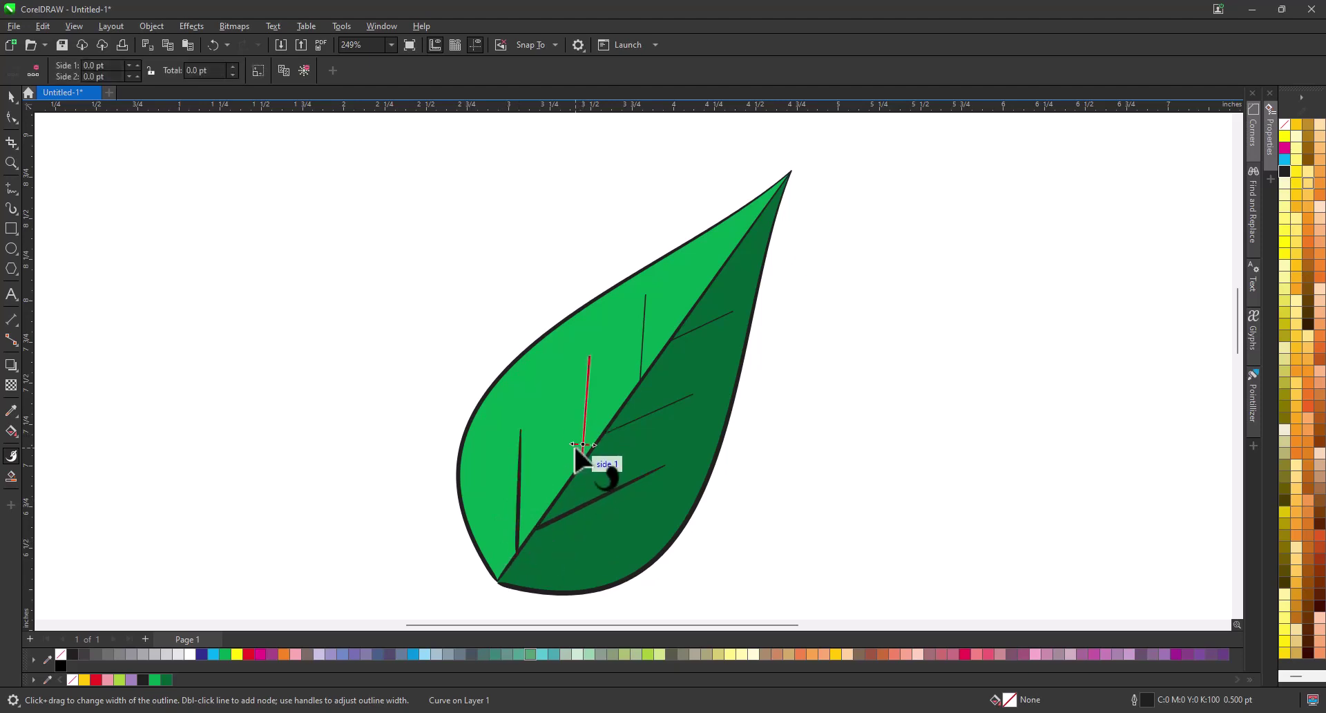
pyautogui.moveTo(574, 447); pyautogui.dragTo(568, 455)
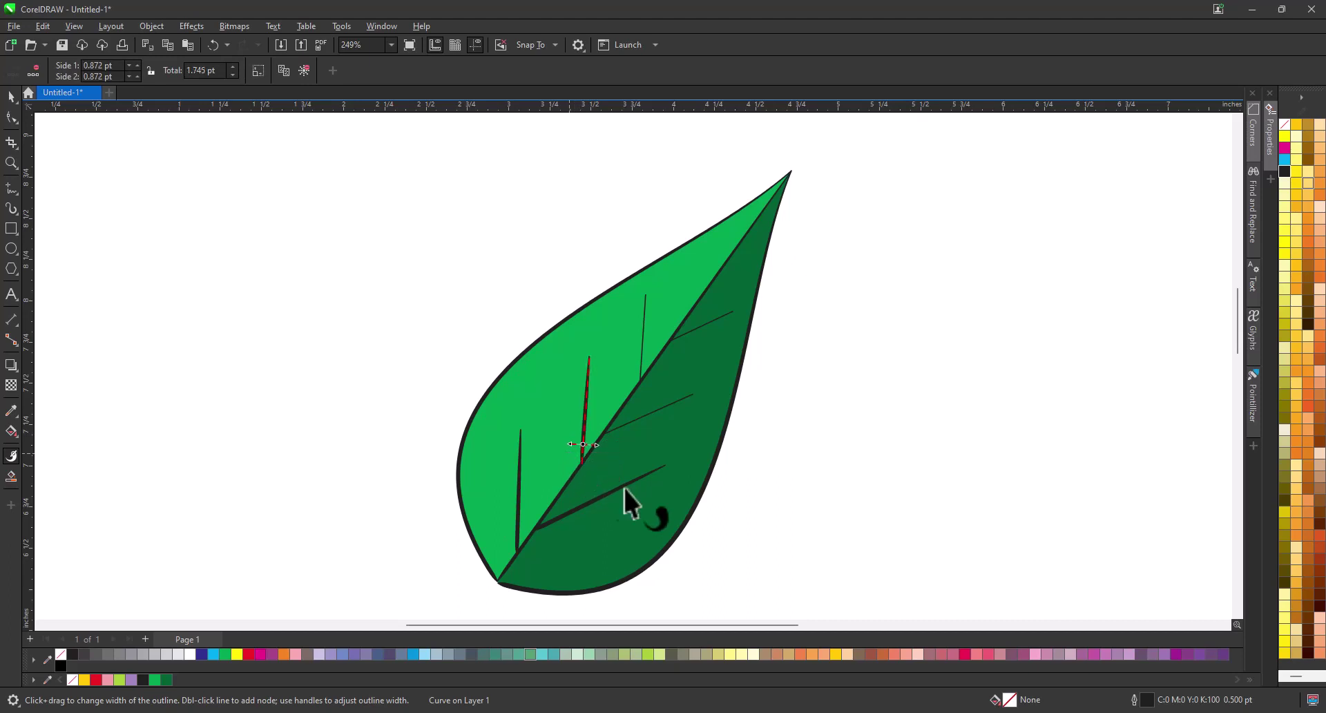
pyautogui.click(631, 422)
pyautogui.moveTo(618, 428); pyautogui.dragTo(617, 441)
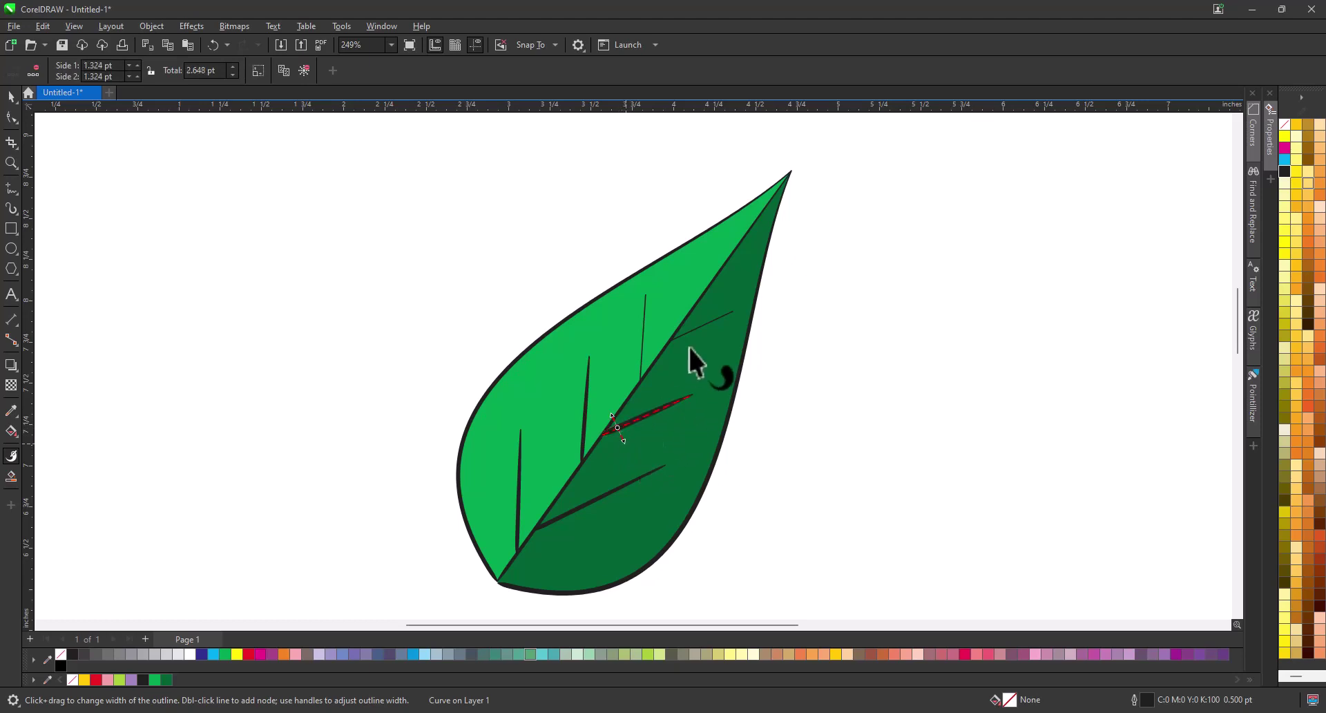
# Step: Thicken the inner ends of the uppermost side veins, about 1.7 pt on the light-green half and 1.4 pt on the dark half
pyautogui.click(643, 349)
pyautogui.click(641, 366)
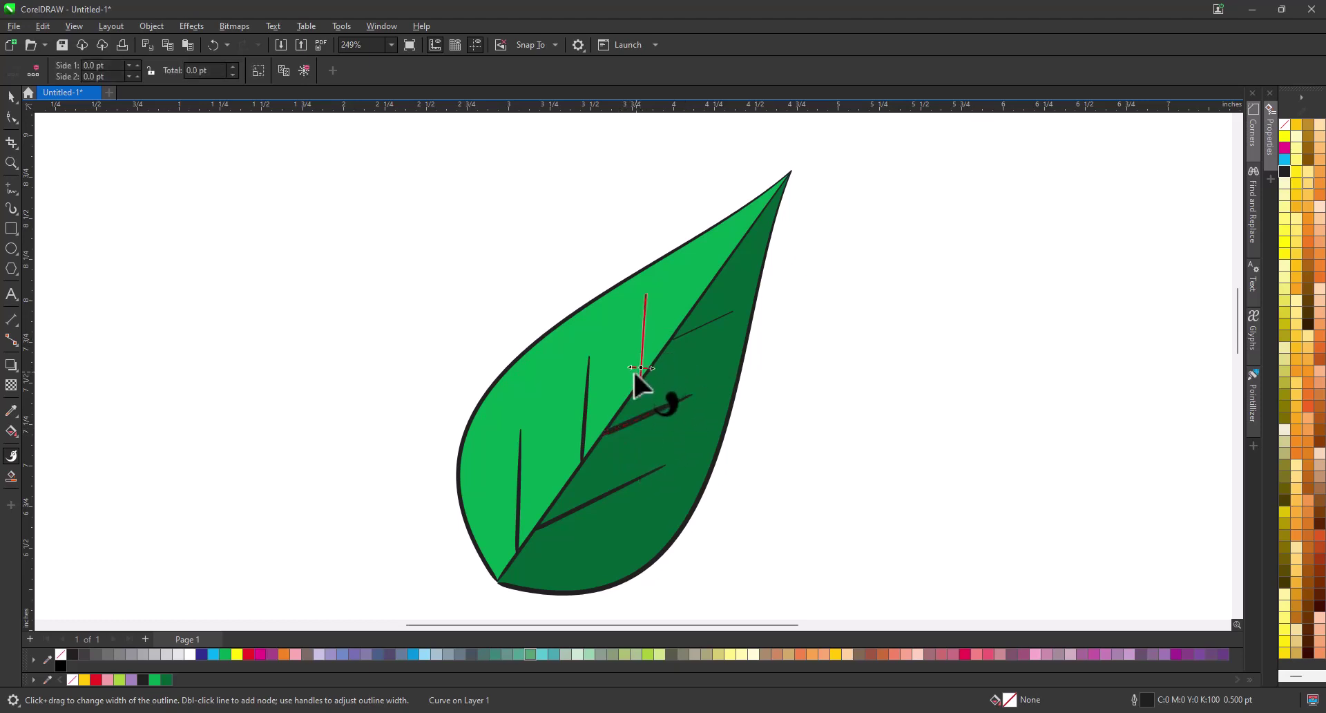
pyautogui.moveTo(611, 367); pyautogui.dragTo(632, 366)
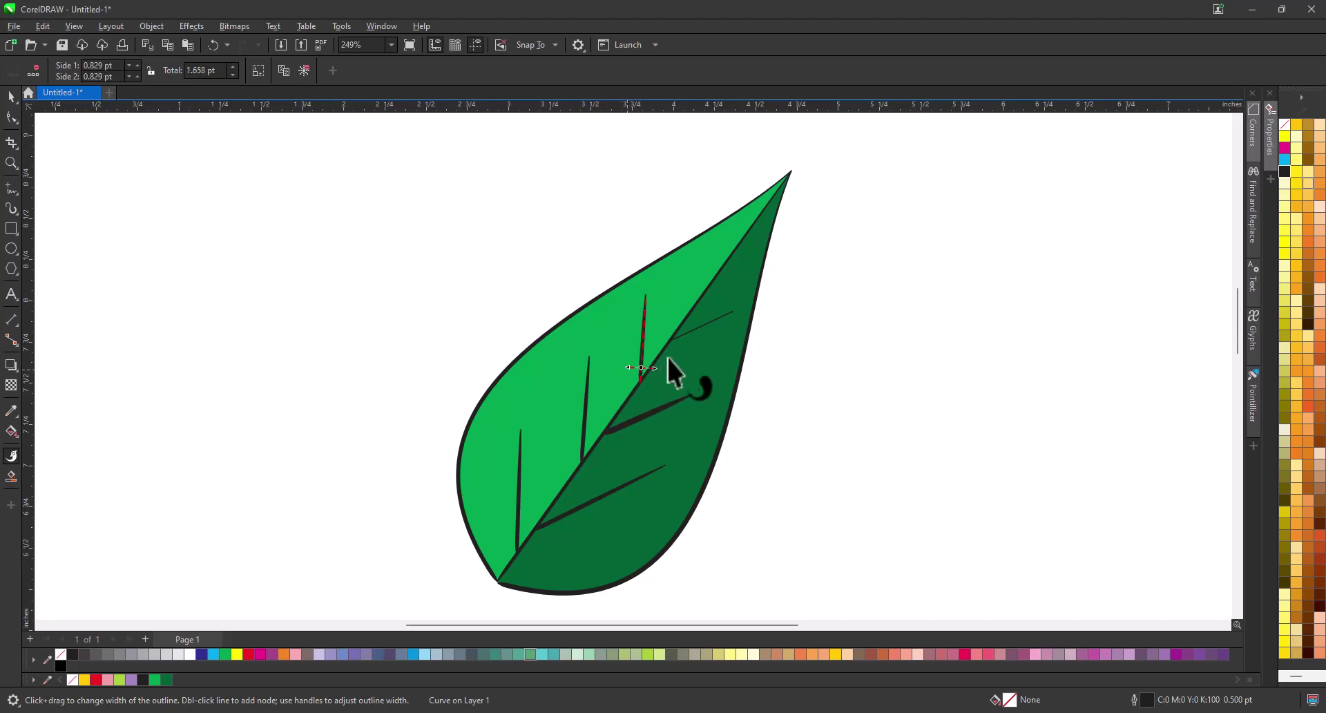
pyautogui.click(693, 330)
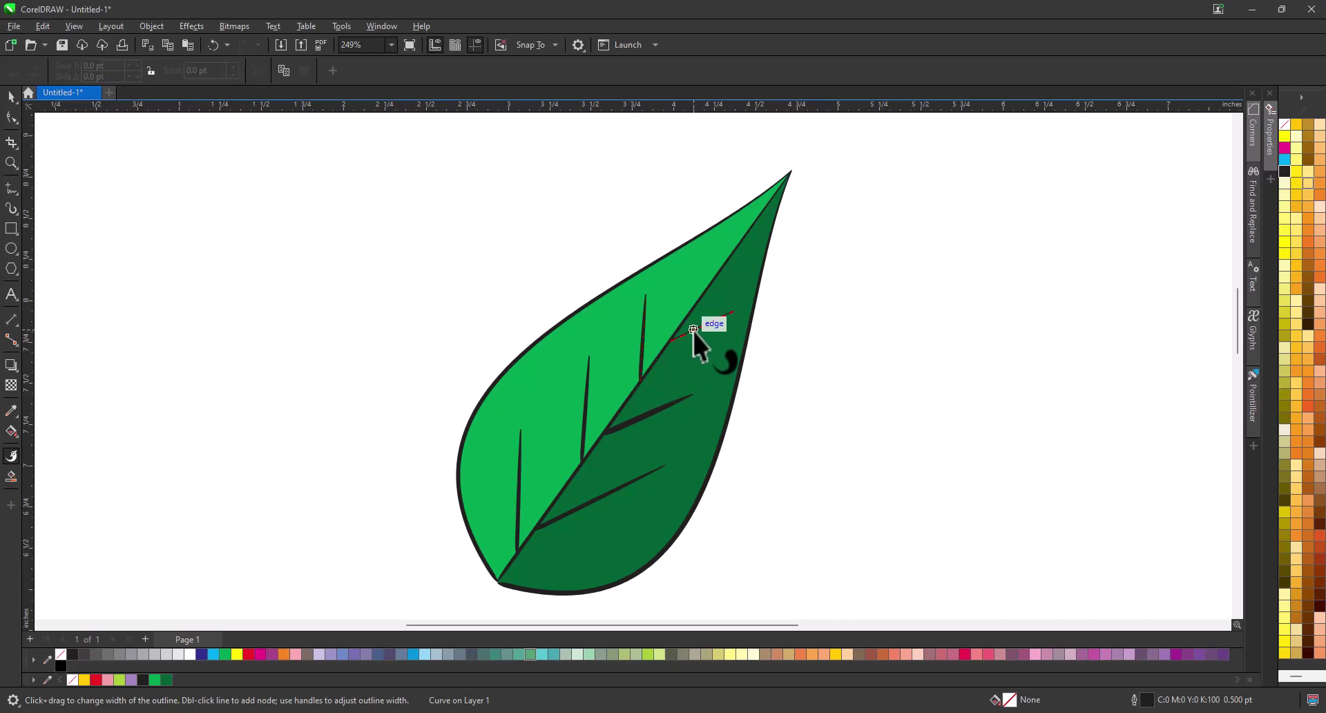
pyautogui.click(677, 337)
pyautogui.moveTo(676, 344); pyautogui.dragTo(682, 351)
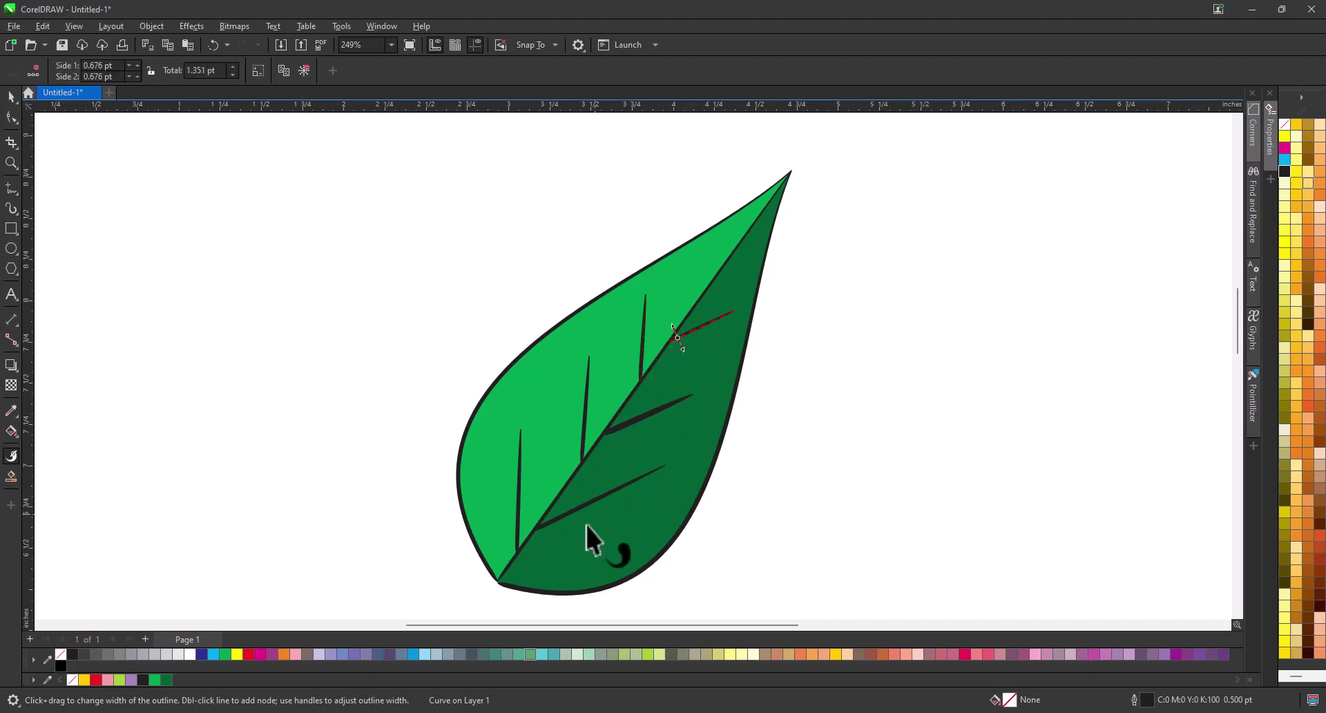
# Step: Widen the leaf's central midrib near its base to about 3.6 pt in total and leave the Variable Outline tool
pyautogui.click(526, 569)
pyautogui.moveTo(527, 569); pyautogui.dragTo(533, 577)
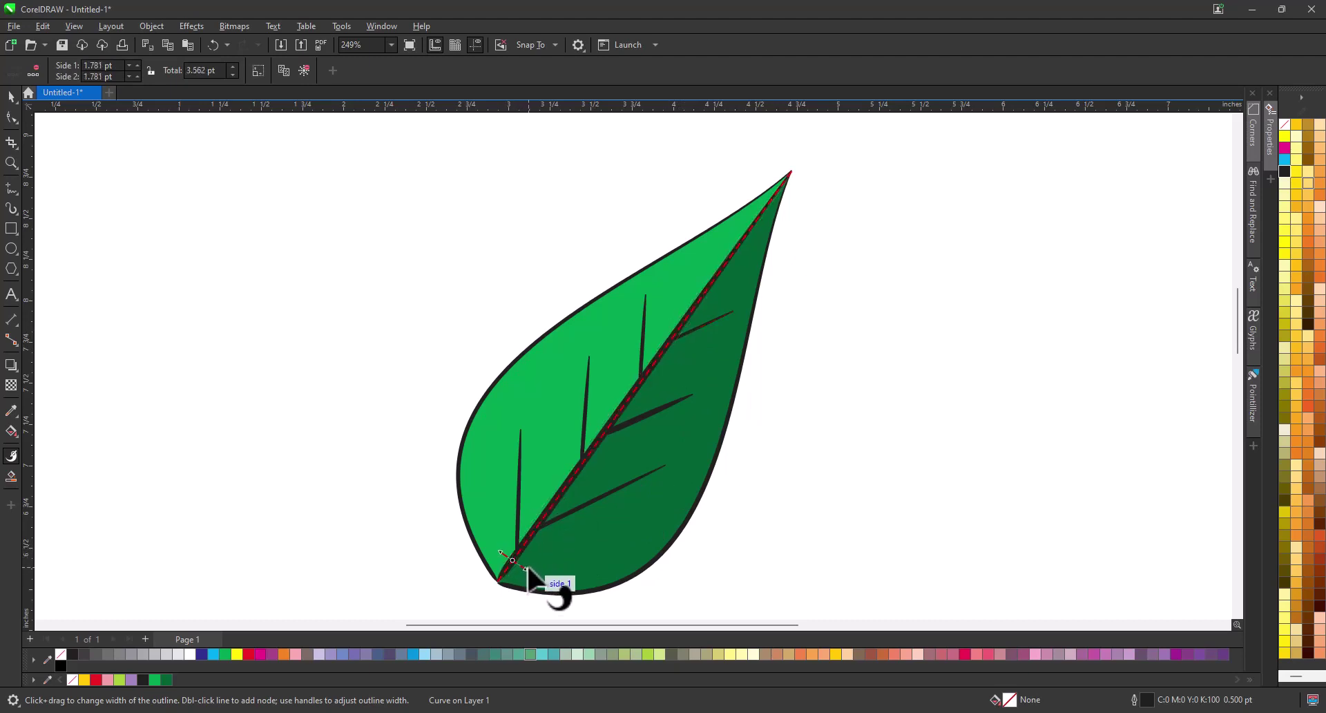
pyautogui.press('Escape')
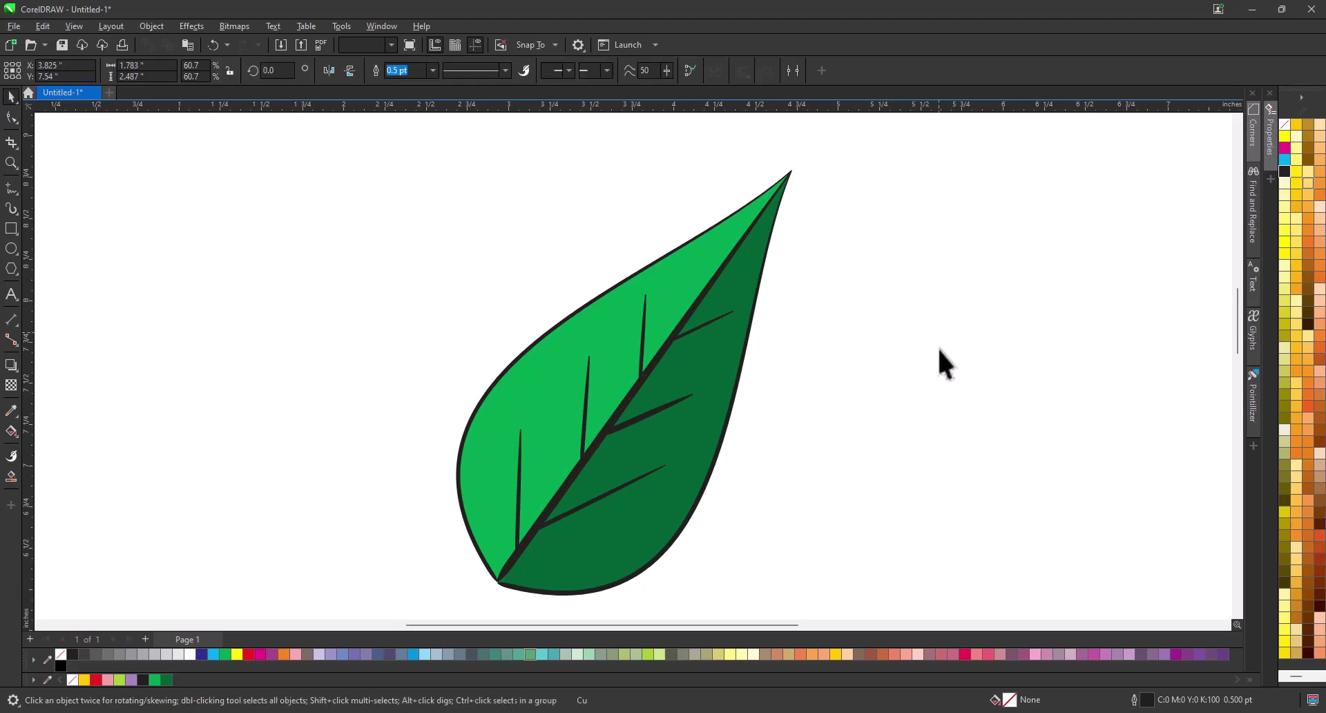
pyautogui.press('space')
pyautogui.scroll(-2, 504, 408)
pyautogui.scroll(-2, 607, 436)
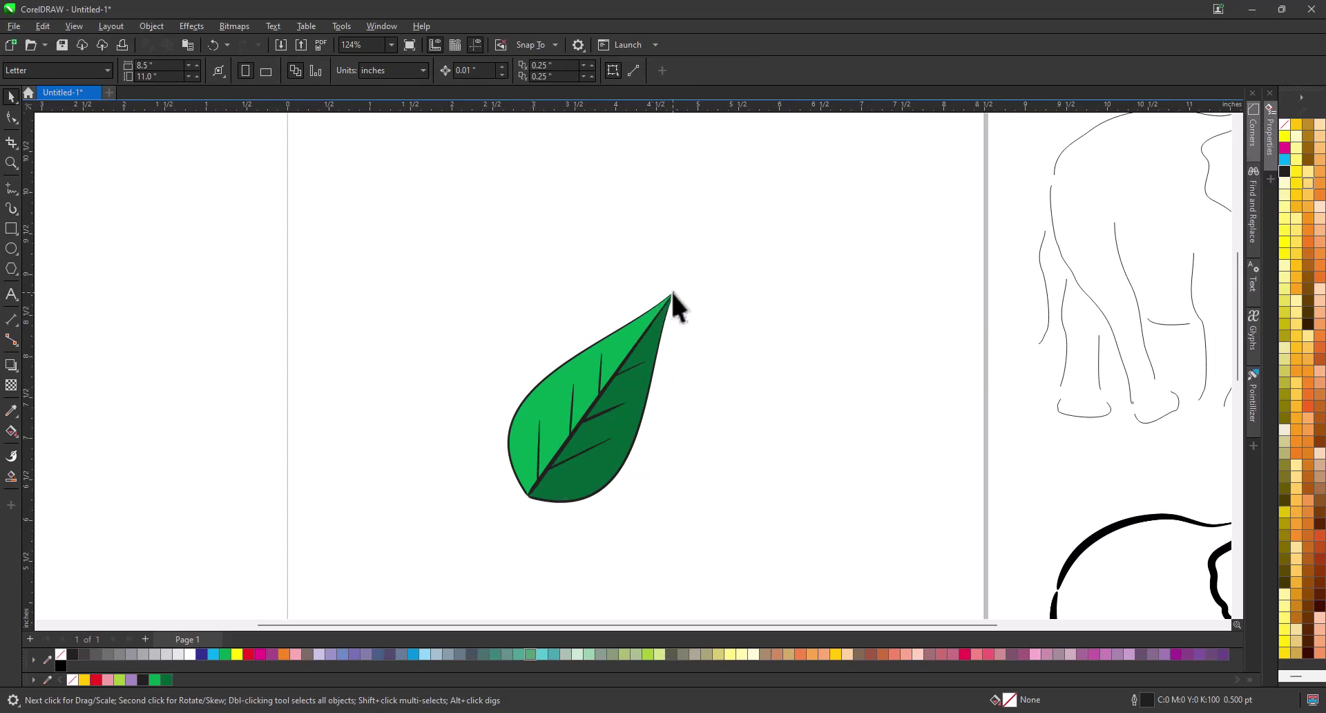
pyautogui.click(12, 163)
pyautogui.moveTo(446, 257); pyautogui.dragTo(624, 476)
pyautogui.press('space')
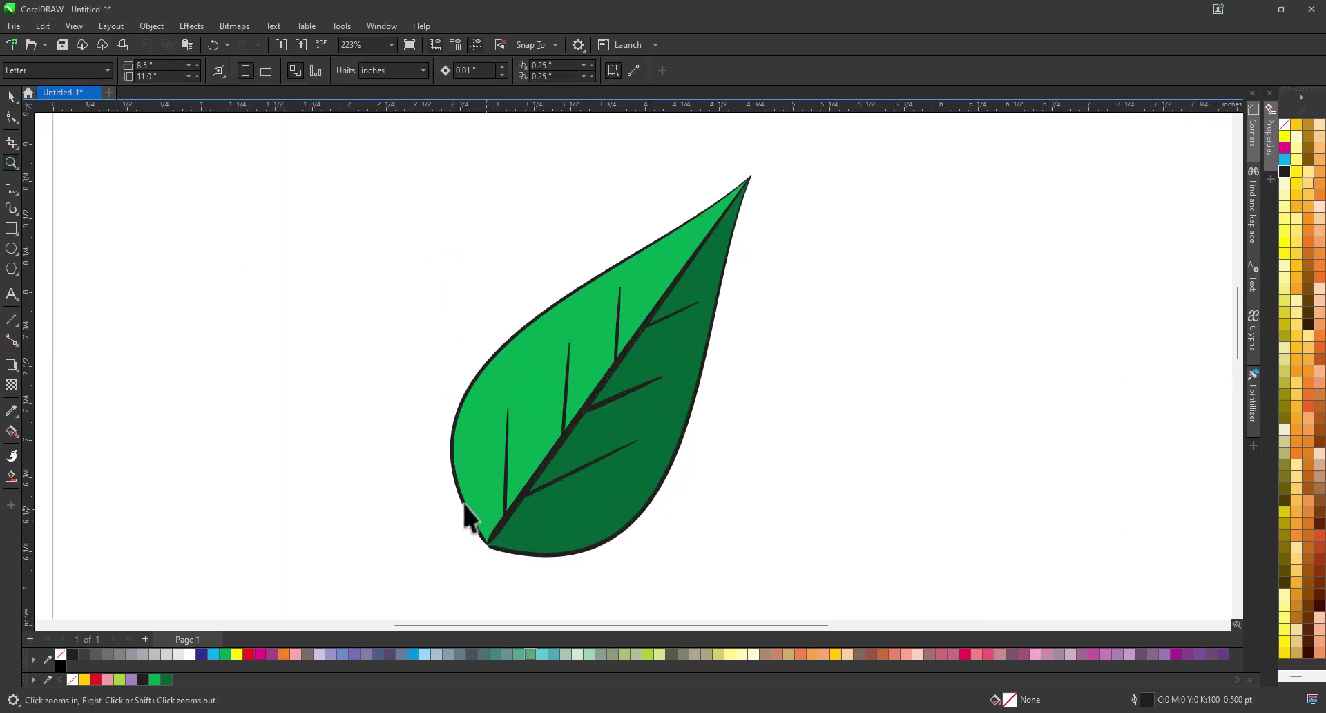
# Step: Thicken the outer outlines of both leaf halves near the base with the Variable Outline tool, about 3.4 pt in total on the dark half
pyautogui.click(458, 495)
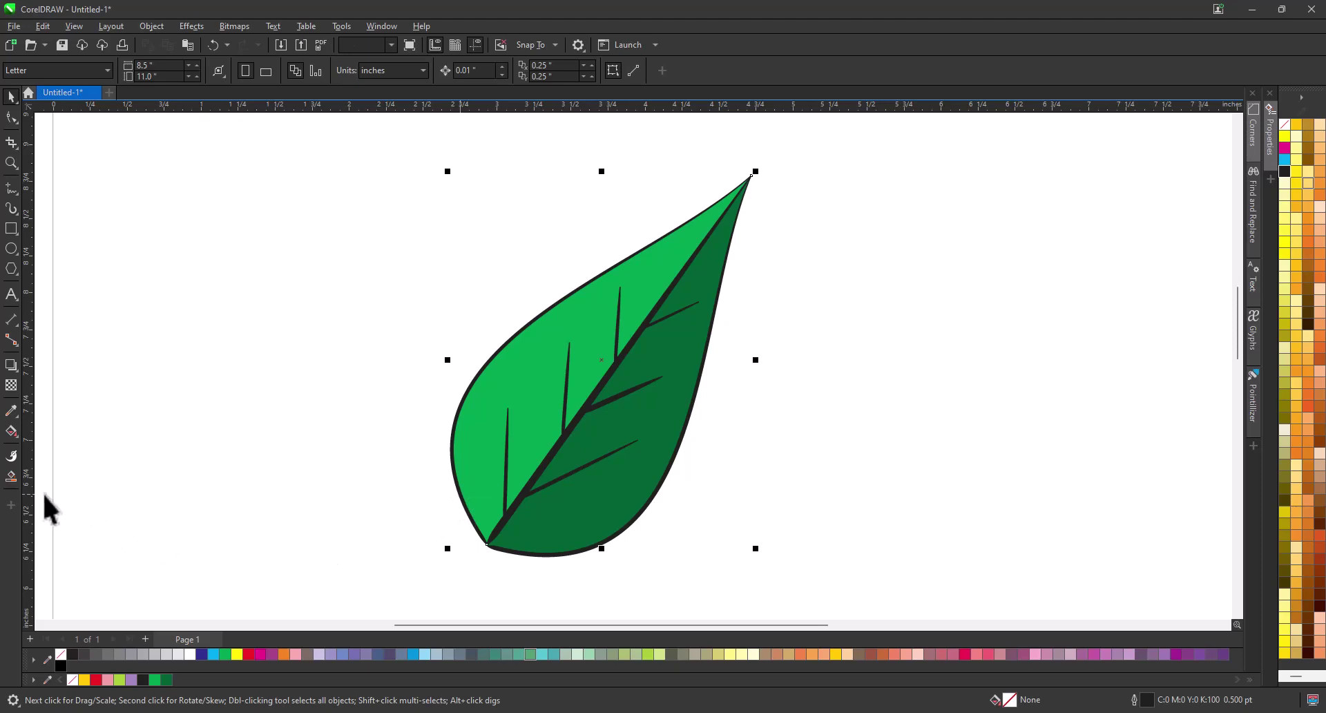
pyautogui.click(11, 455)
pyautogui.click(486, 538)
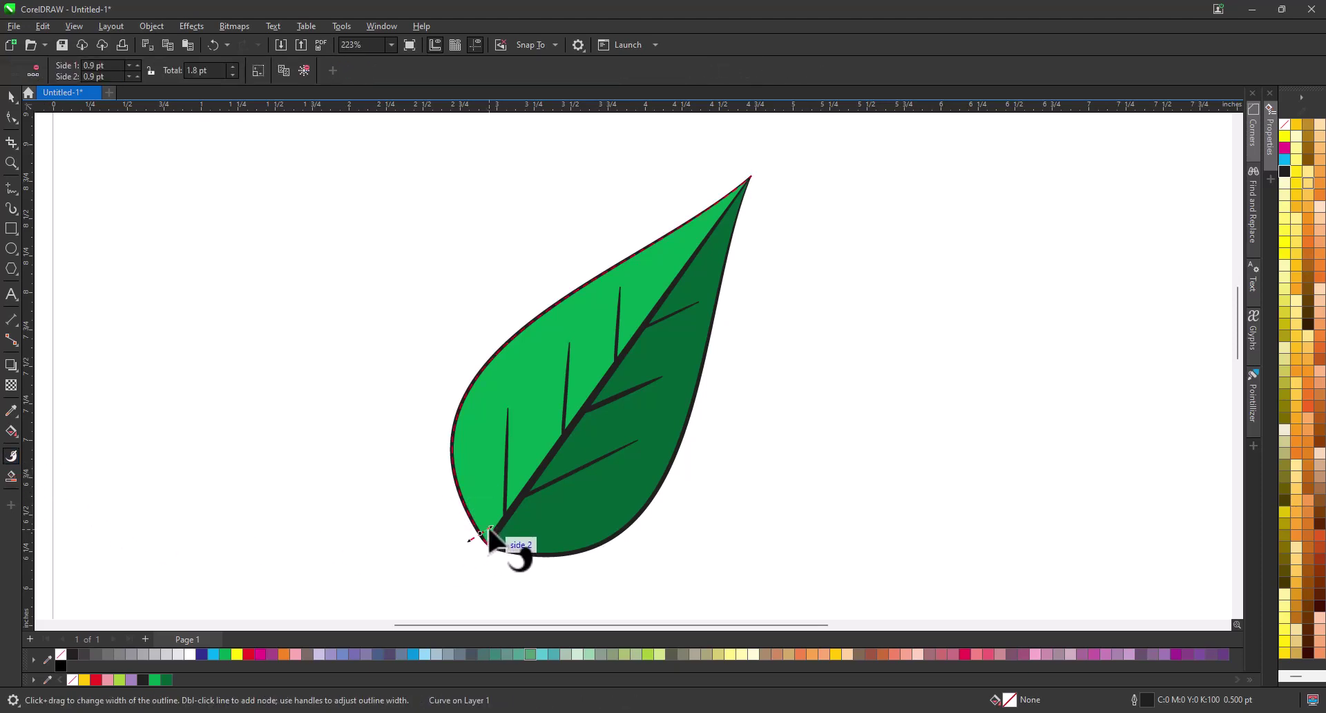
pyautogui.moveTo(491, 527); pyautogui.dragTo(494, 560)
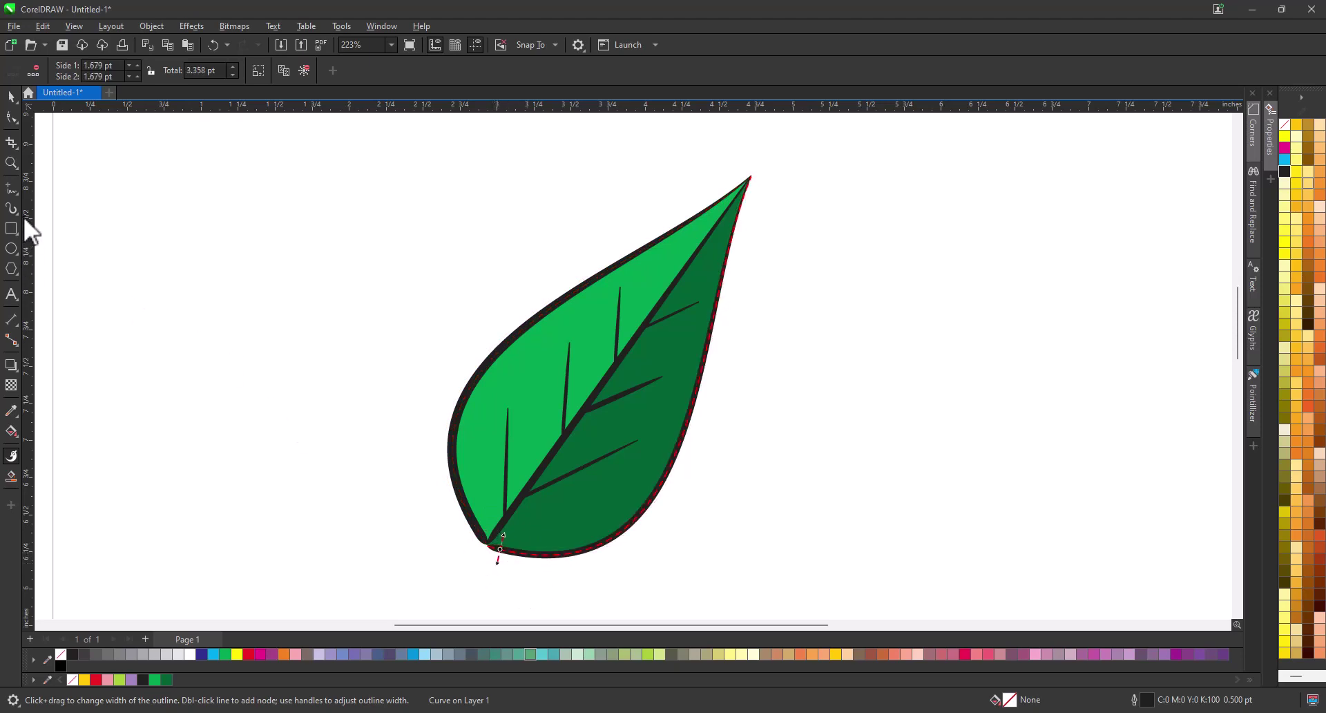
# Step: Move the whole leaf drawing off the page to the empty area just above the red flower
pyautogui.click(11, 163)
pyautogui.rightClick(471, 354)
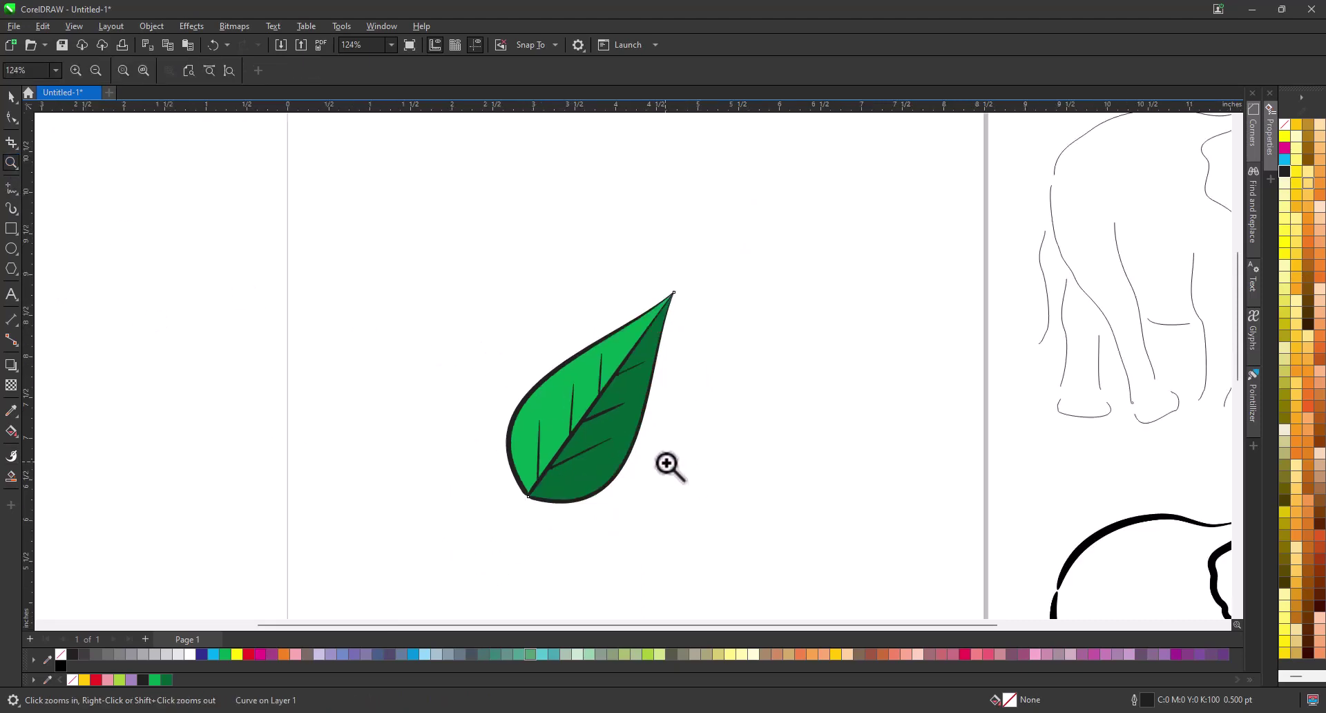
pyautogui.rightClick(722, 460)
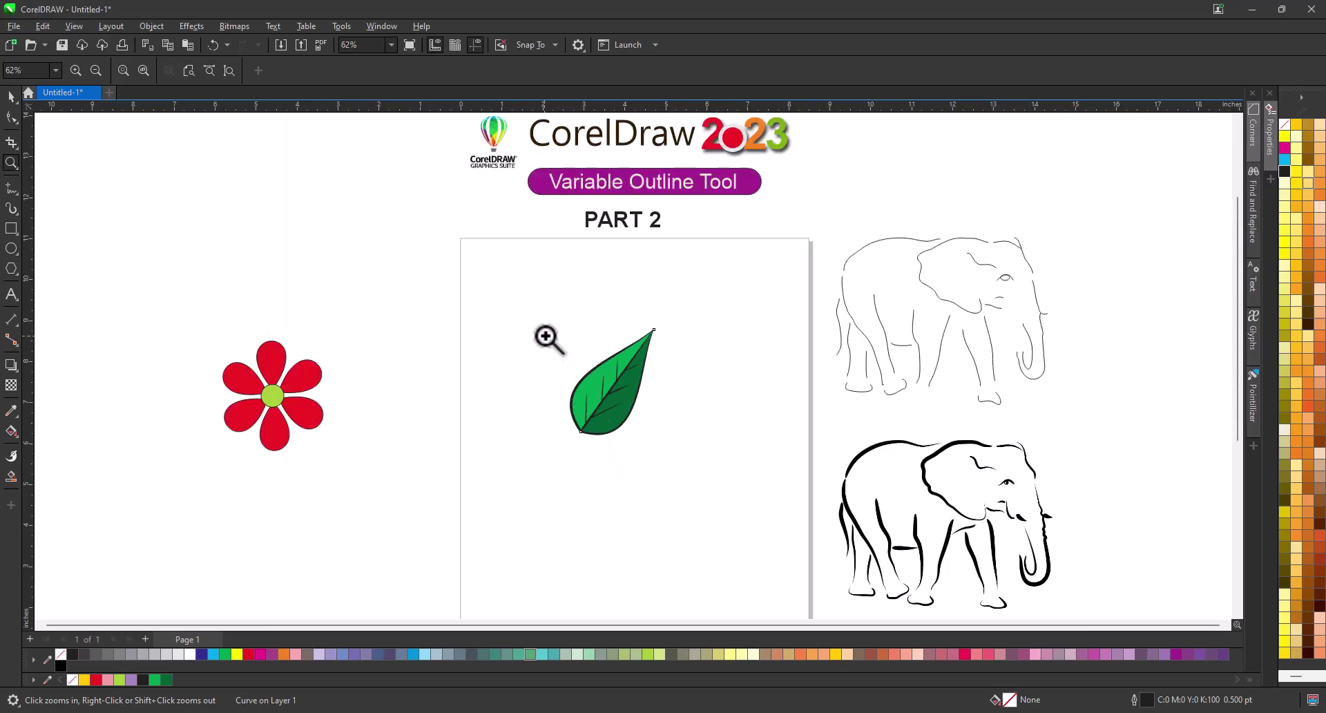
pyautogui.press('space')
pyautogui.moveTo(605, 379); pyautogui.dragTo(698, 454)
pyautogui.moveTo(604, 411); pyautogui.dragTo(376, 302)
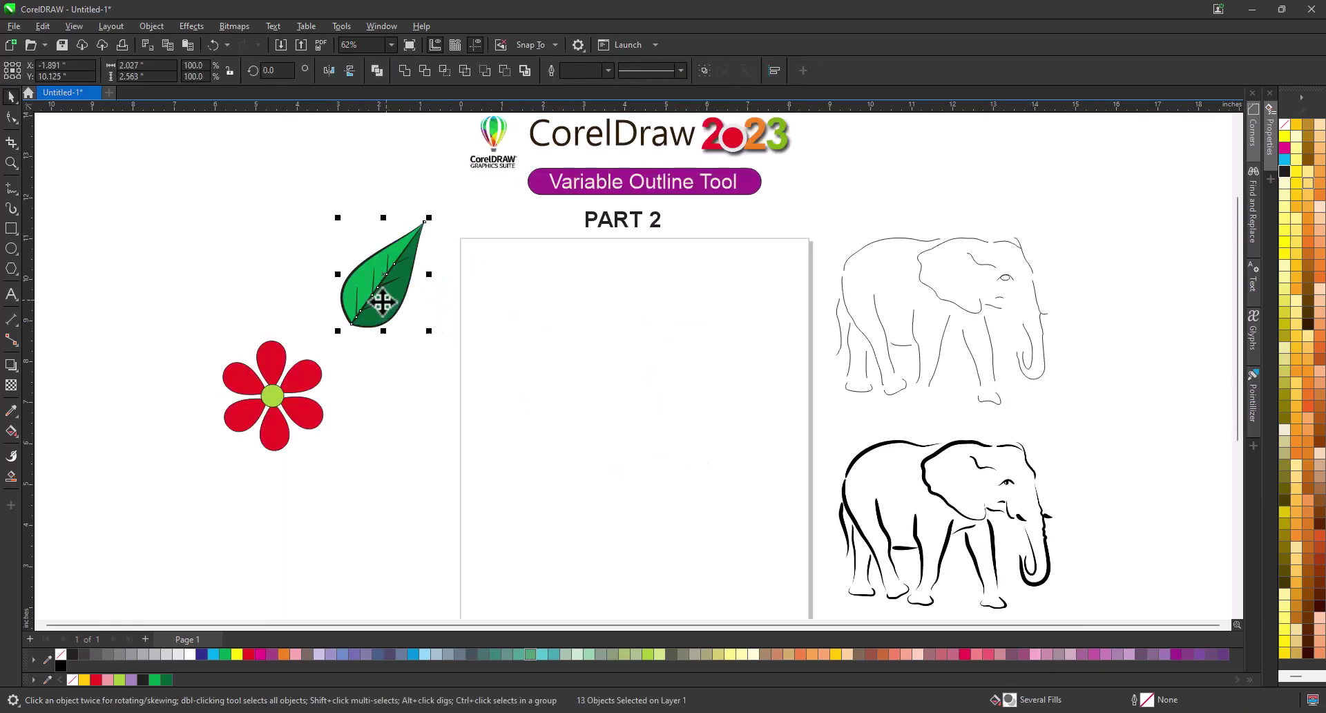
# Step: Move the whole red flower onto the page and place a duplicate of it beside it
pyautogui.moveTo(158, 321); pyautogui.dragTo(383, 478)
pyautogui.moveTo(283, 413); pyautogui.dragTo(613, 399)
pyautogui.press('z')
pyautogui.moveTo(529, 318); pyautogui.dragTo(700, 456)
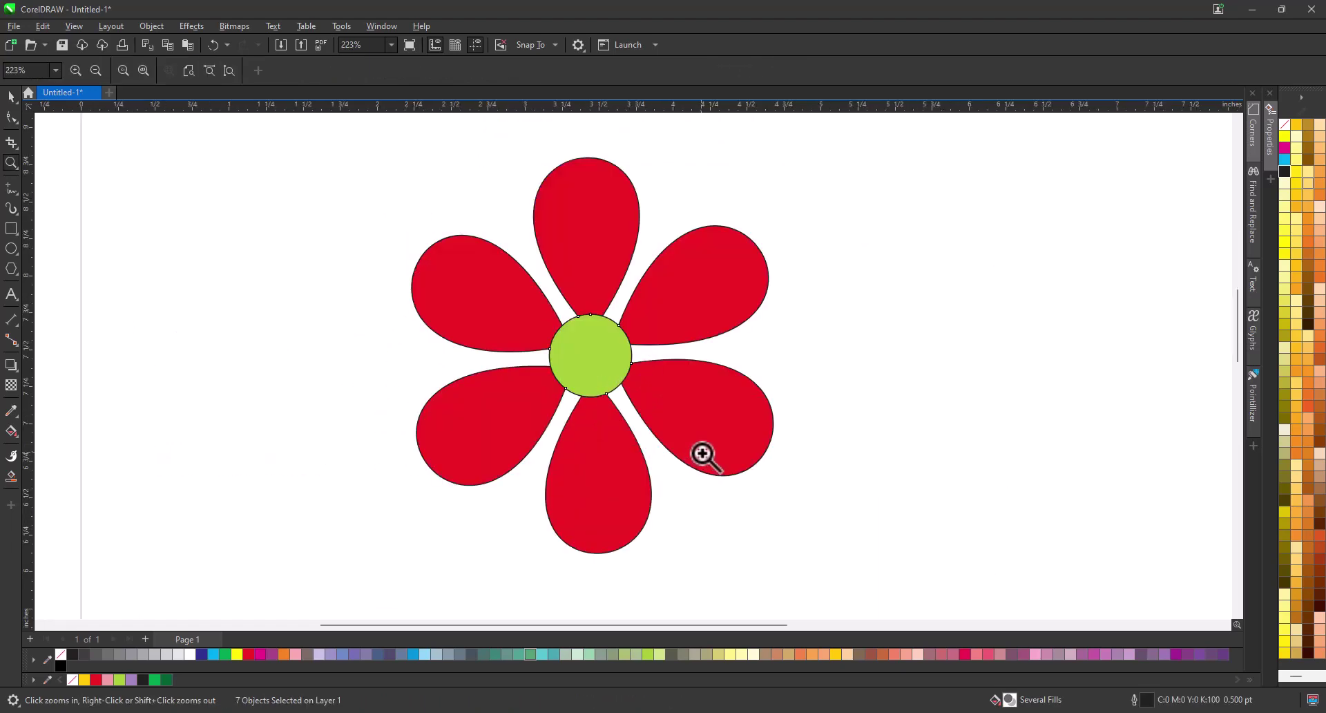
pyautogui.rightClick(700, 449)
pyautogui.press('space')
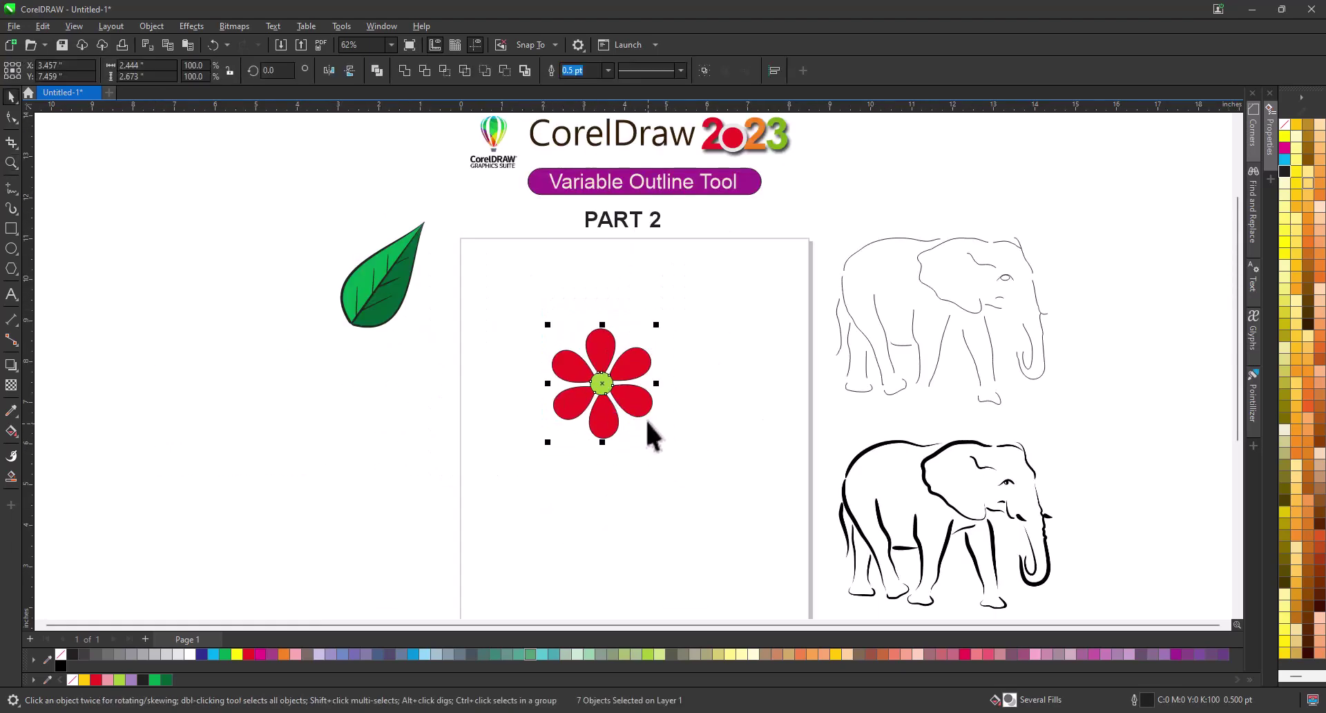
pyautogui.moveTo(646, 419); pyautogui.dragTo(771, 409)
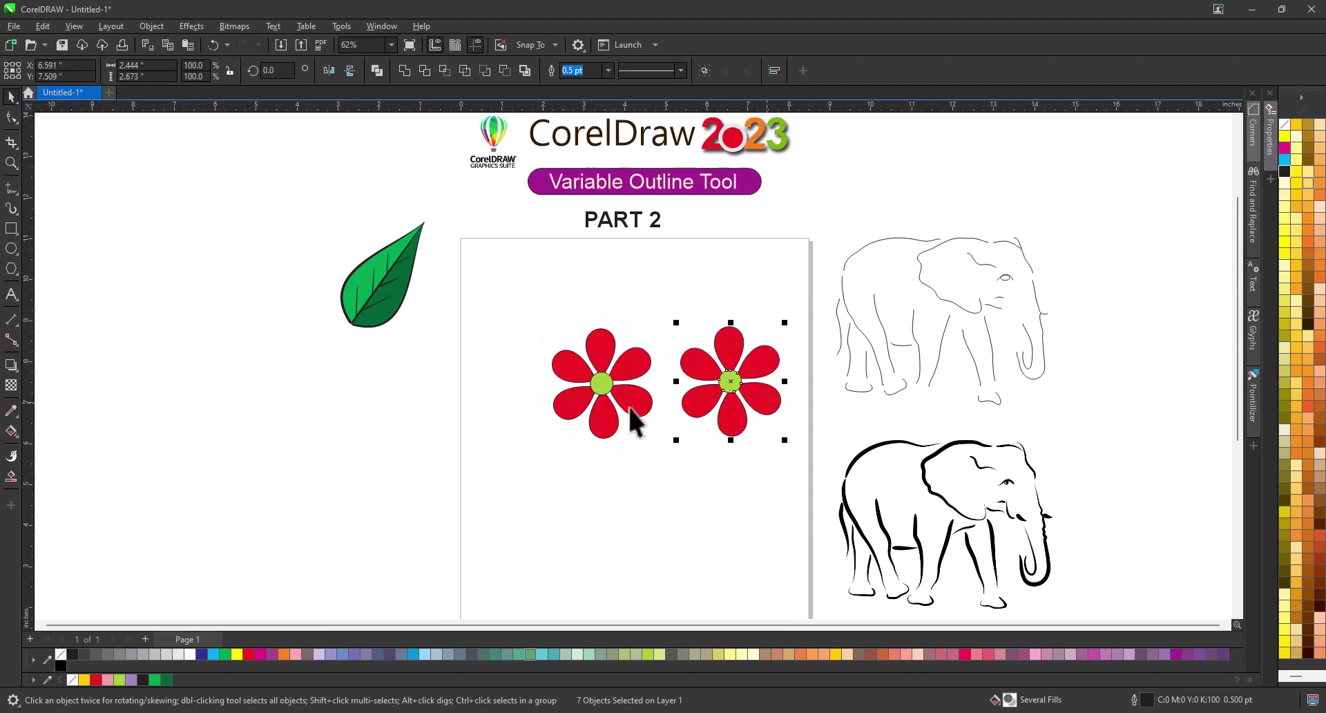
# Step: Thicken the outer end of the original flower's upper-left petal outline to about 3.5 pt in total with the Variable Outline tool
pyautogui.press('z')
pyautogui.moveTo(539, 320); pyautogui.dragTo(665, 449)
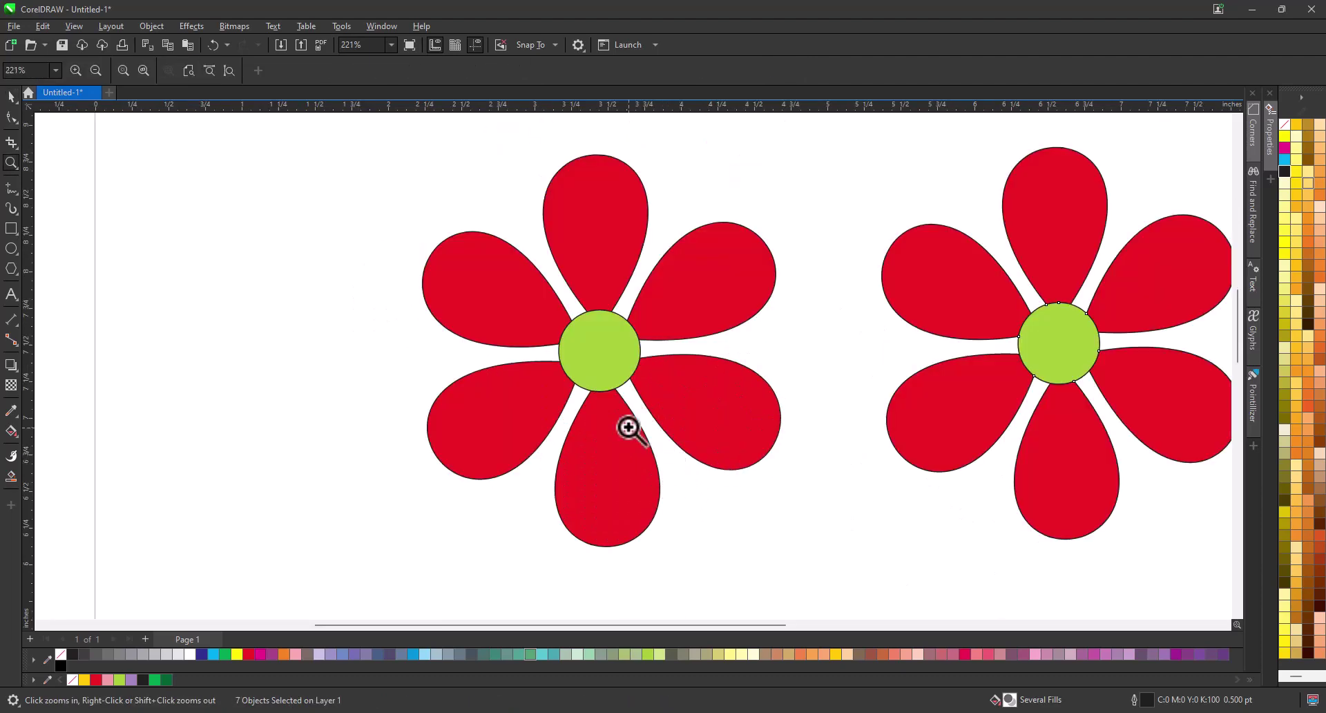
pyautogui.press('space')
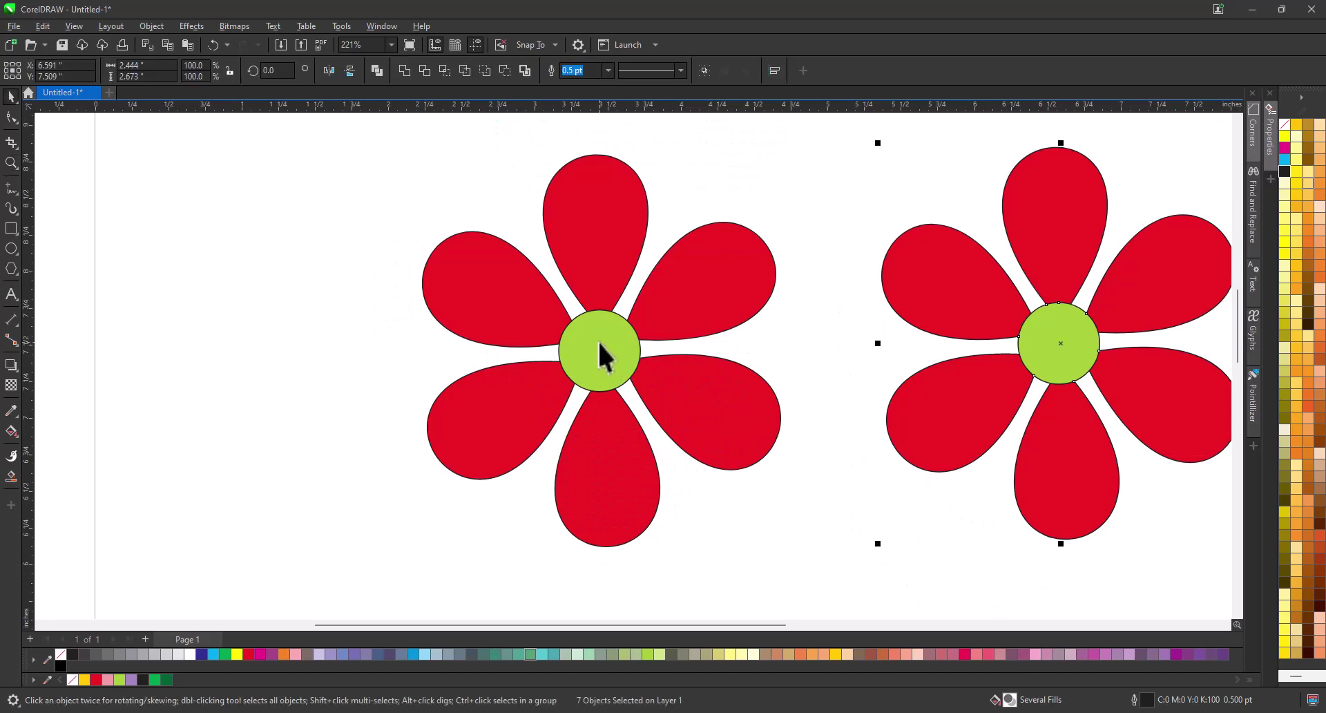
pyautogui.click(600, 347)
pyautogui.click(474, 276)
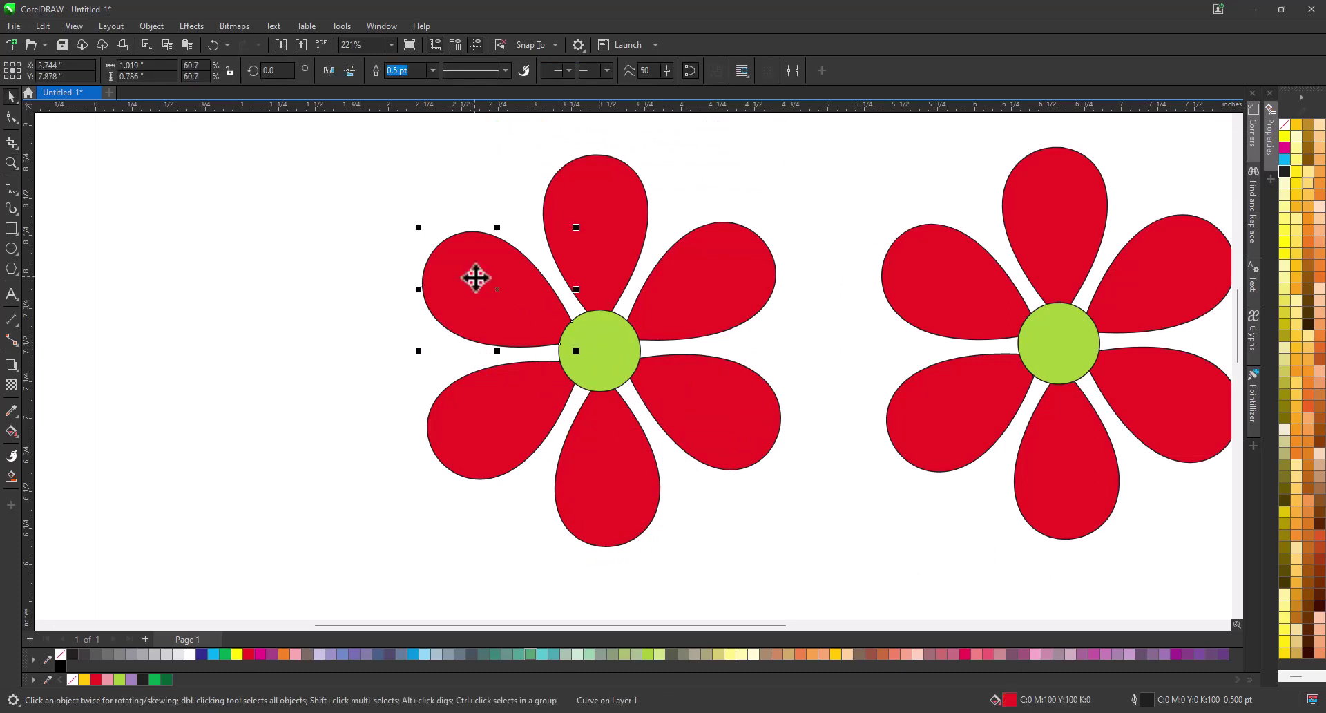
pyautogui.click(11, 455)
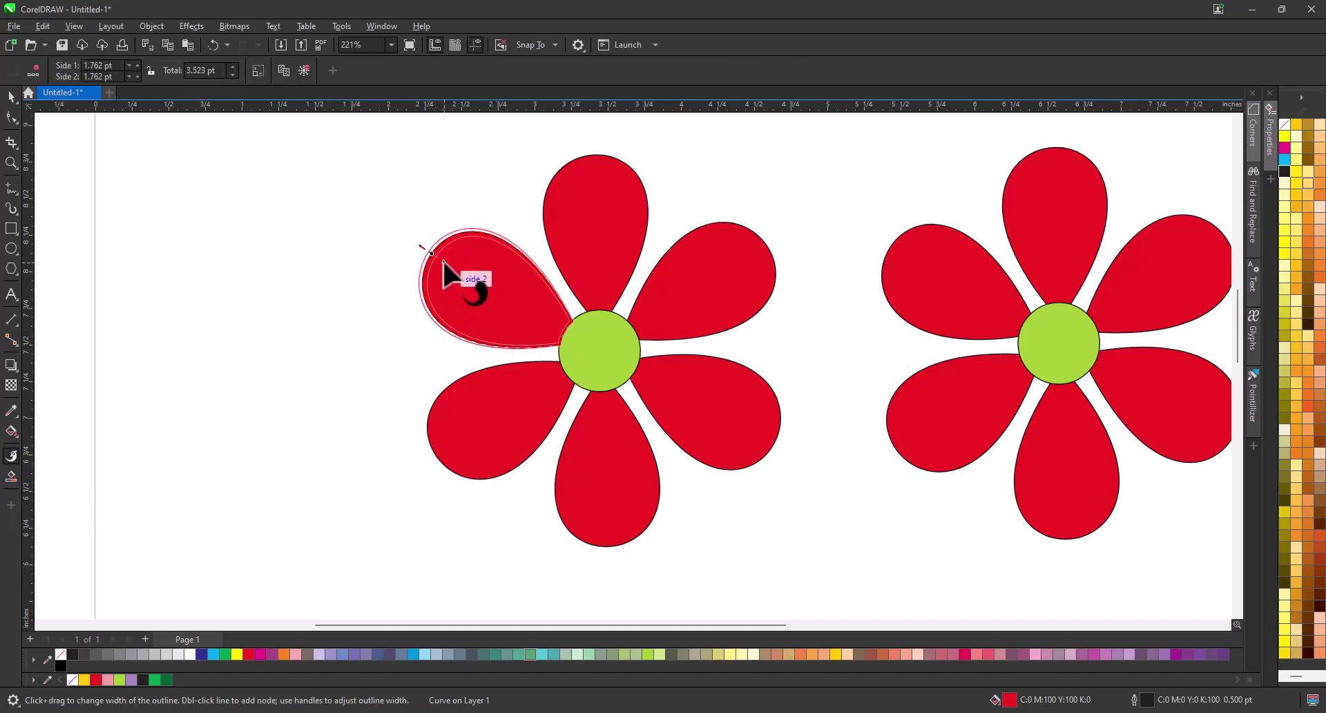
pyautogui.moveTo(443, 261); pyautogui.dragTo(443, 262)
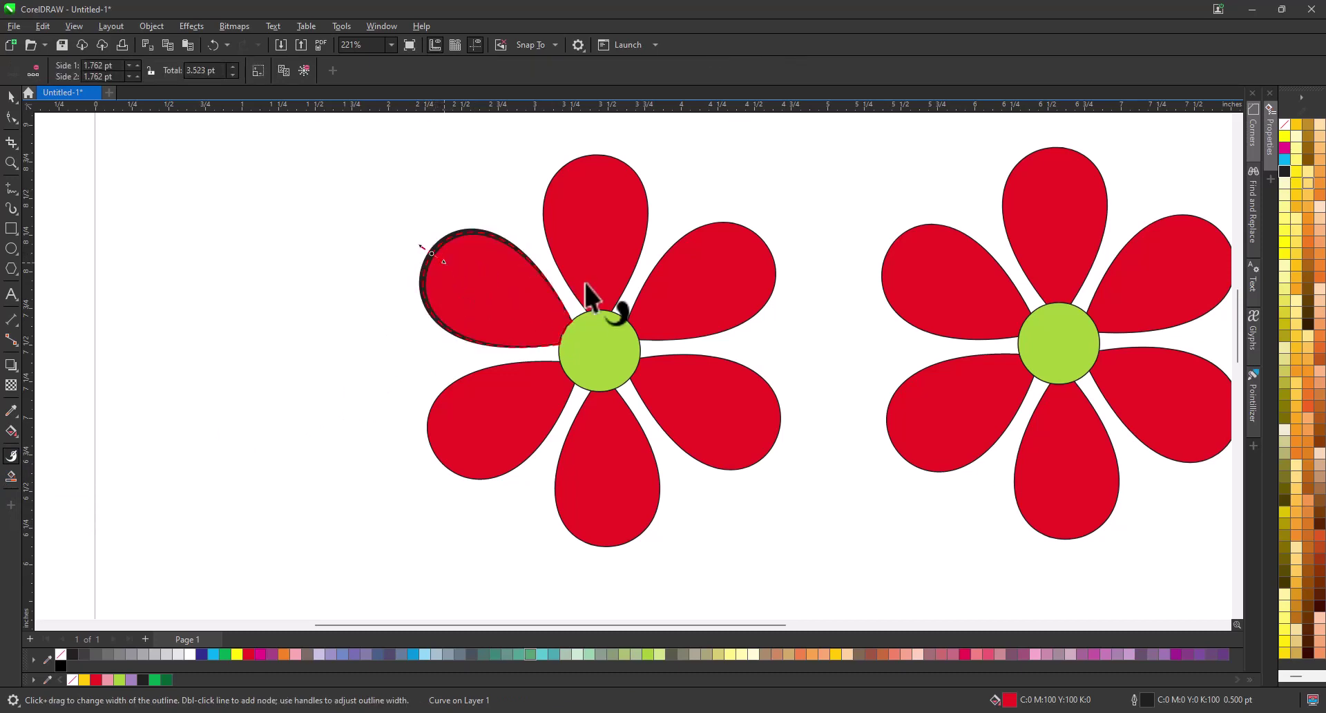
# Step: Thicken the outer ends of the top and upper-right petal outlines on the same flower, tapering toward the centre
pyautogui.click(593, 154)
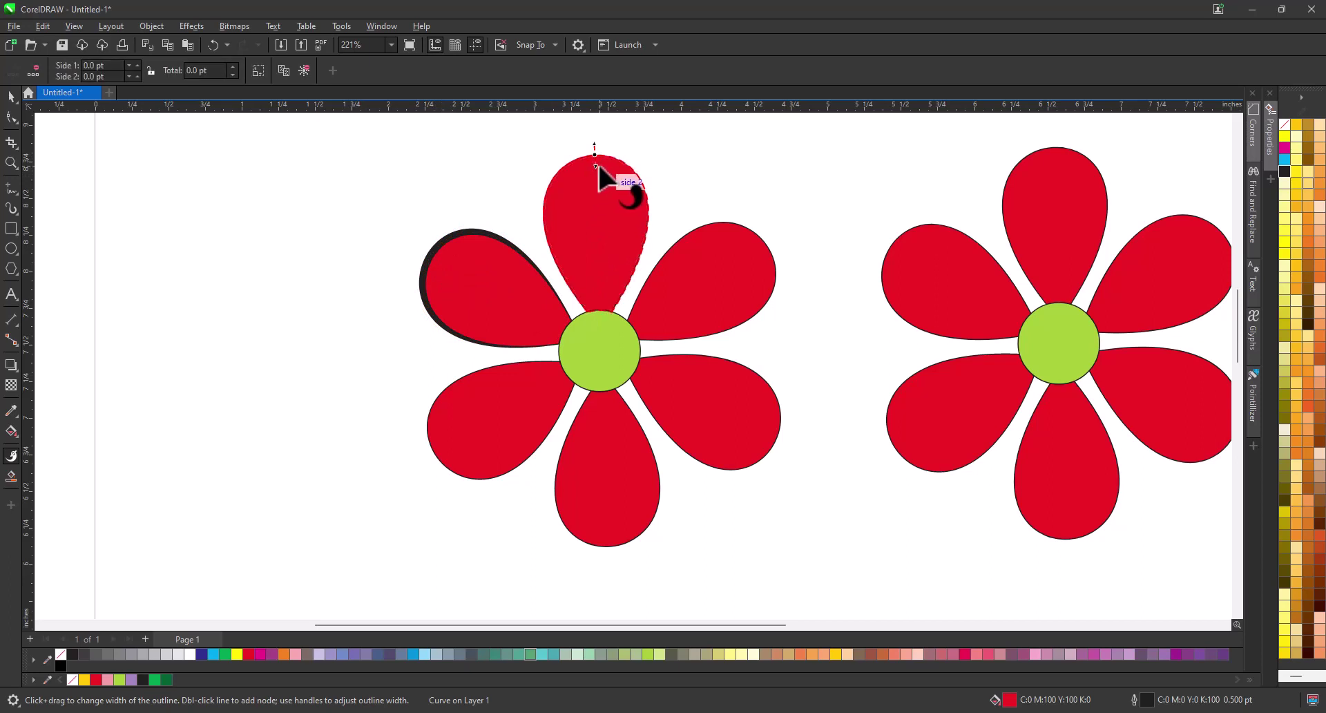
pyautogui.moveTo(598, 163); pyautogui.dragTo(595, 167)
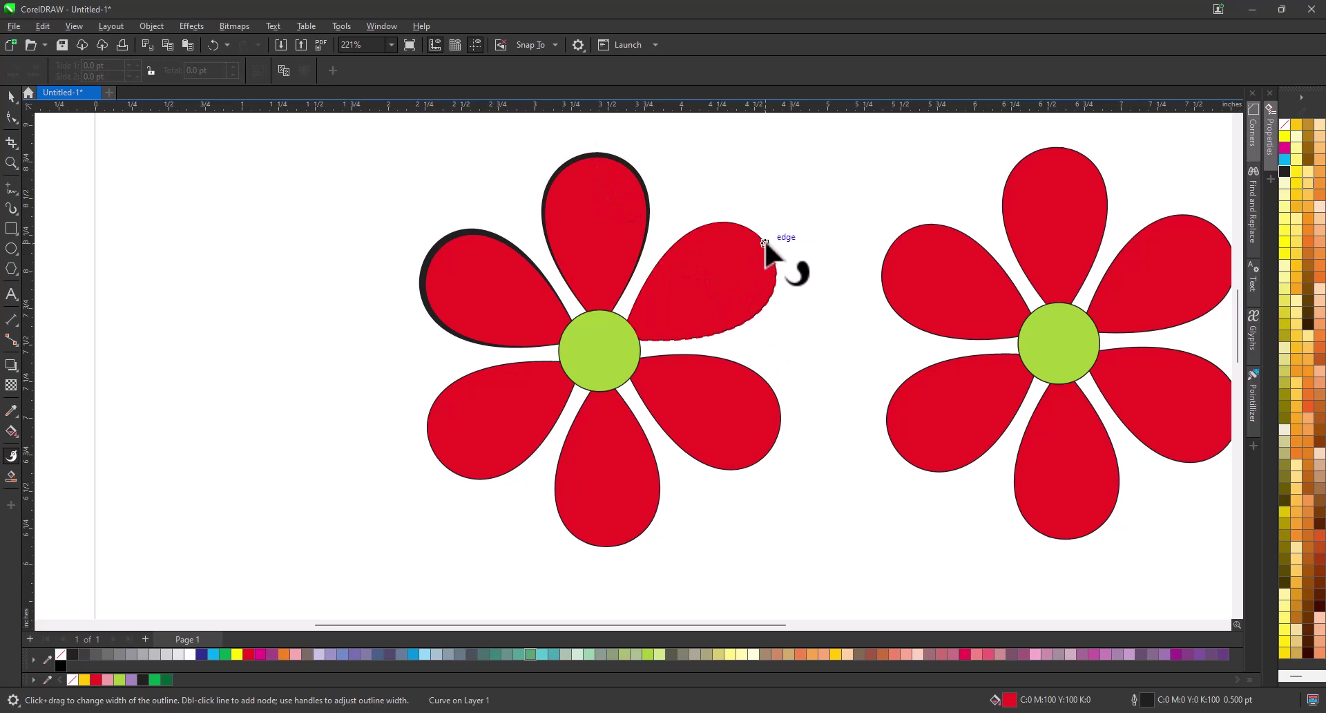
pyautogui.moveTo(764, 242); pyautogui.dragTo(746, 264)
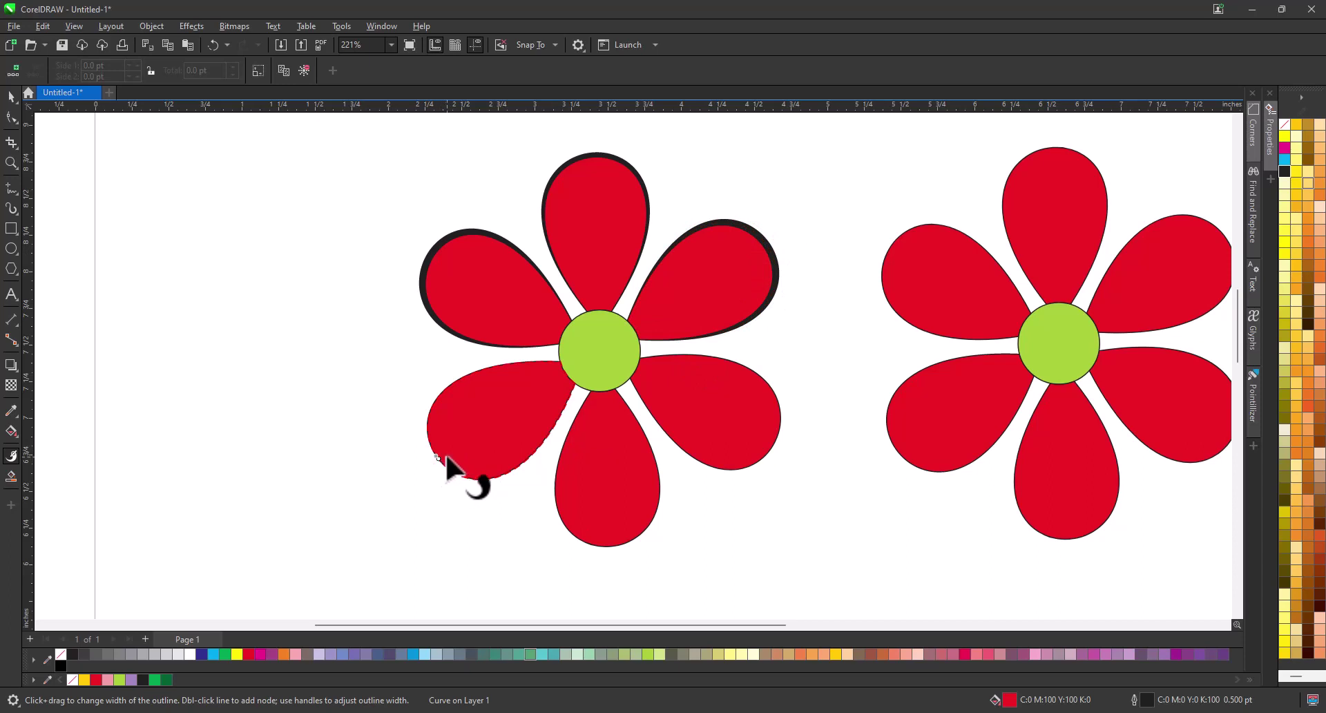
# Step: Thicken the outer ends of the lower-left, bottom and lower-right petal outlines, keeping the lower-right one thinner at about 1.6 pt in total
pyautogui.click(438, 456)
pyautogui.moveTo(438, 457); pyautogui.dragTo(450, 456)
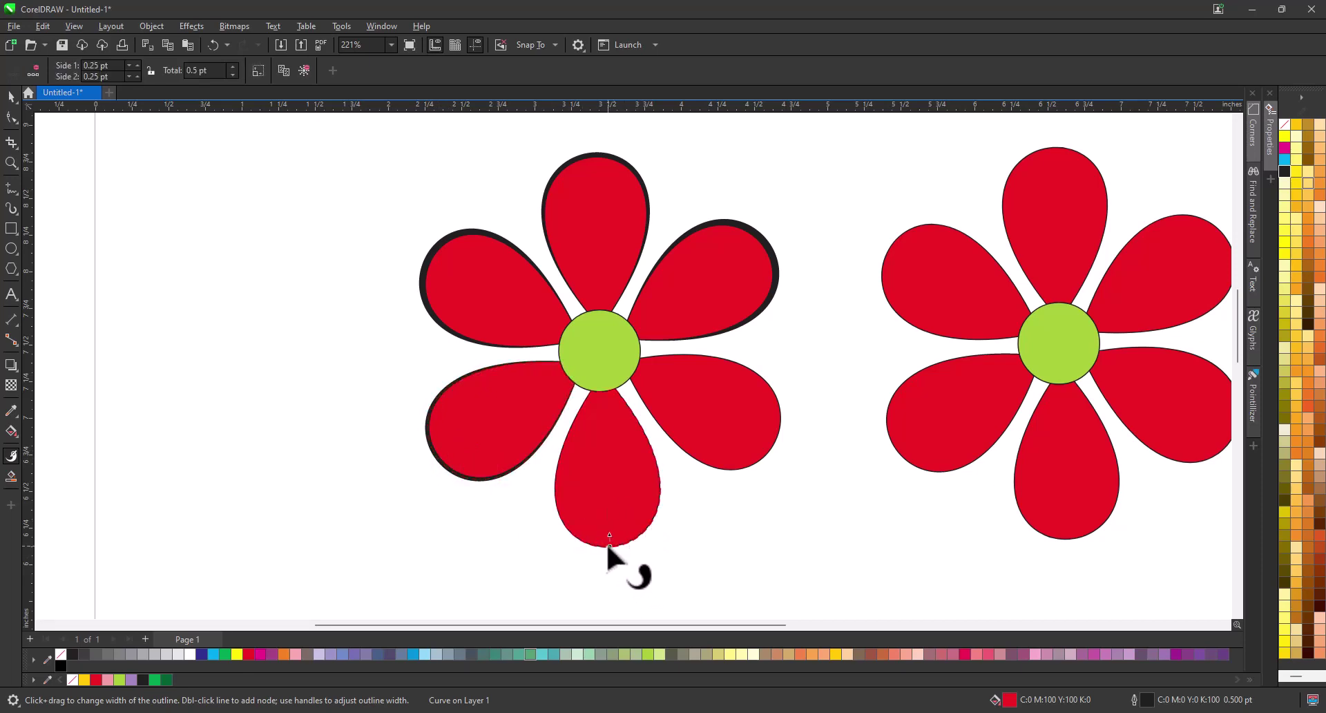
pyautogui.moveTo(609, 533); pyautogui.dragTo(611, 535)
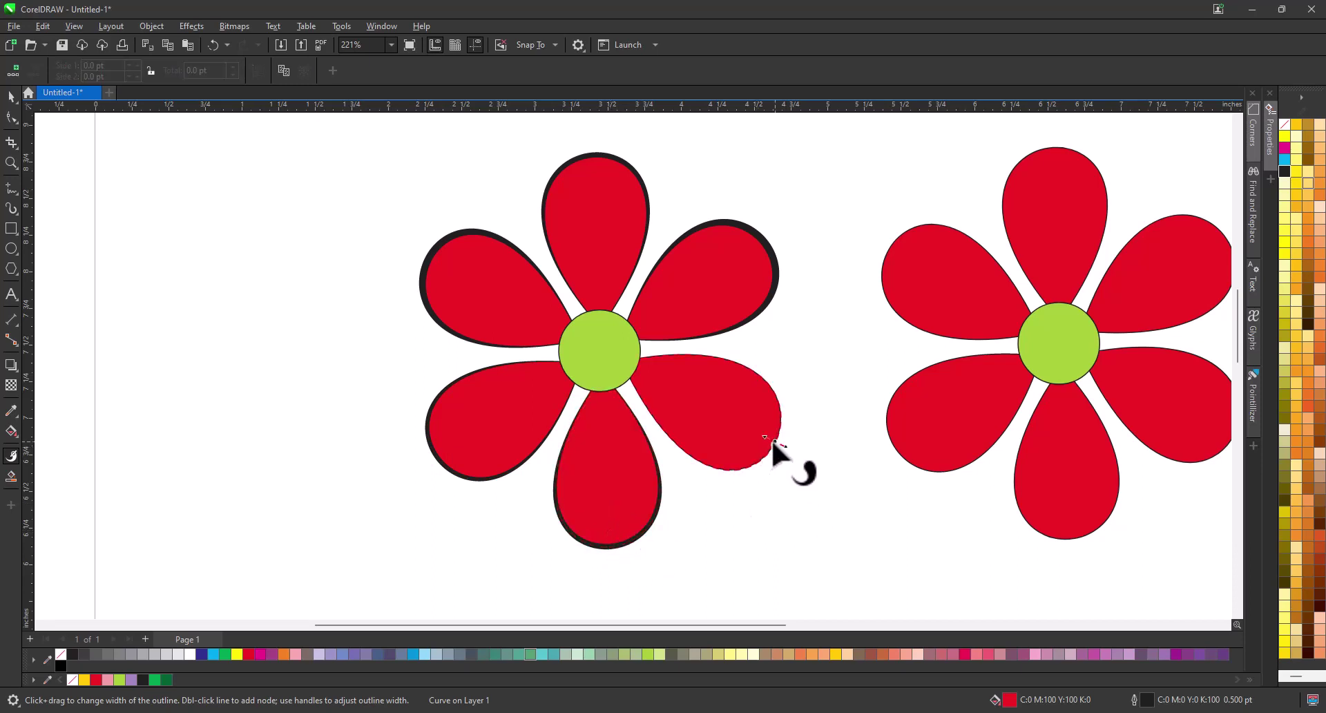
pyautogui.moveTo(765, 437); pyautogui.dragTo(761, 437)
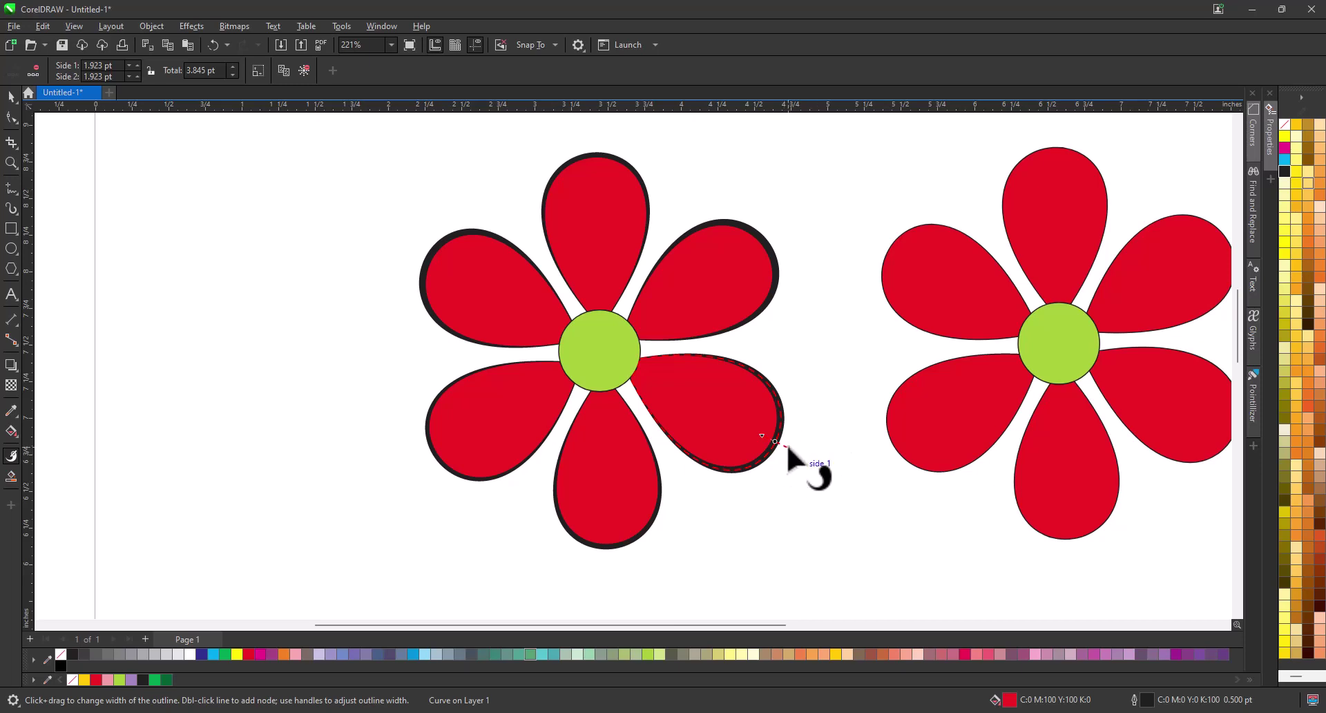
pyautogui.moveTo(788, 447); pyautogui.dragTo(784, 448)
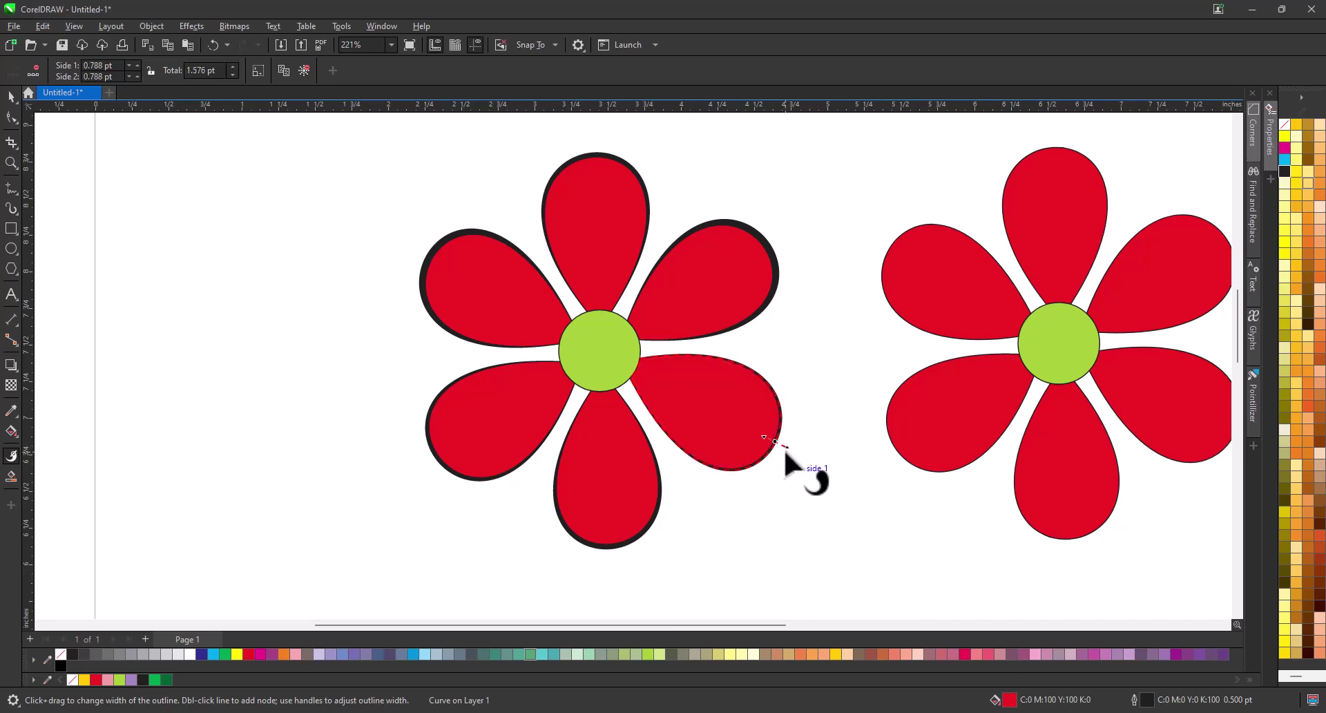
# Step: Thicken the upper edge of the flower's green centre circle outline to about 3.7 pt in total
pyautogui.click(607, 356)
pyautogui.click(600, 312)
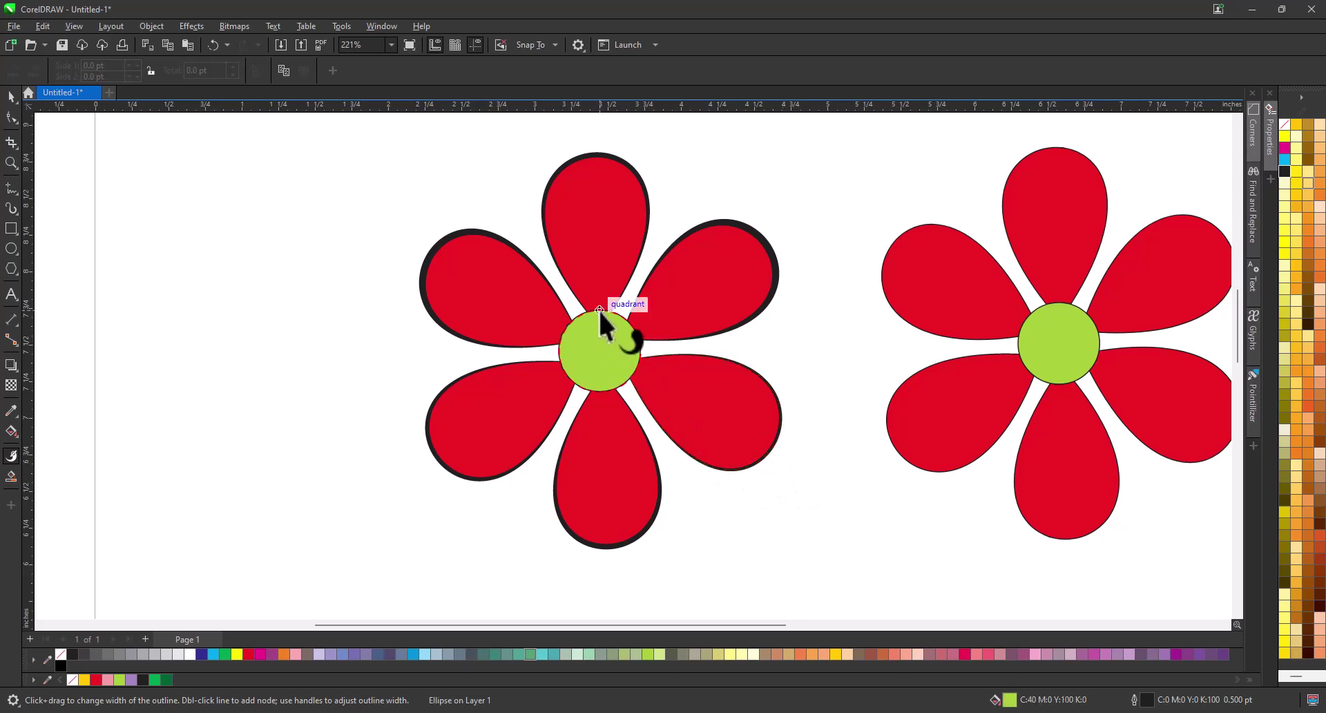
pyautogui.moveTo(599, 308); pyautogui.dragTo(603, 322)
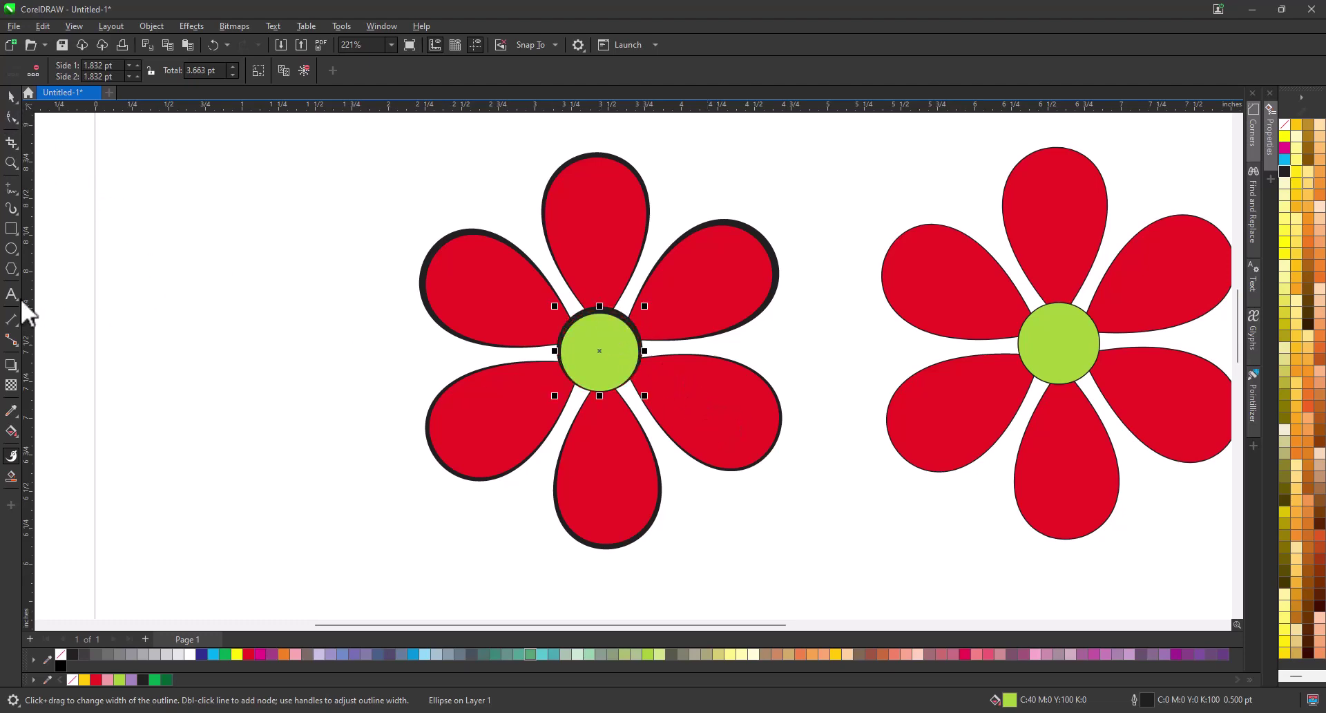
# Step: Compare the edited flower with its plain copy, and move both flowers off the page to just below the leaf
pyautogui.click(11, 162)
pyautogui.rightClick(373, 316)
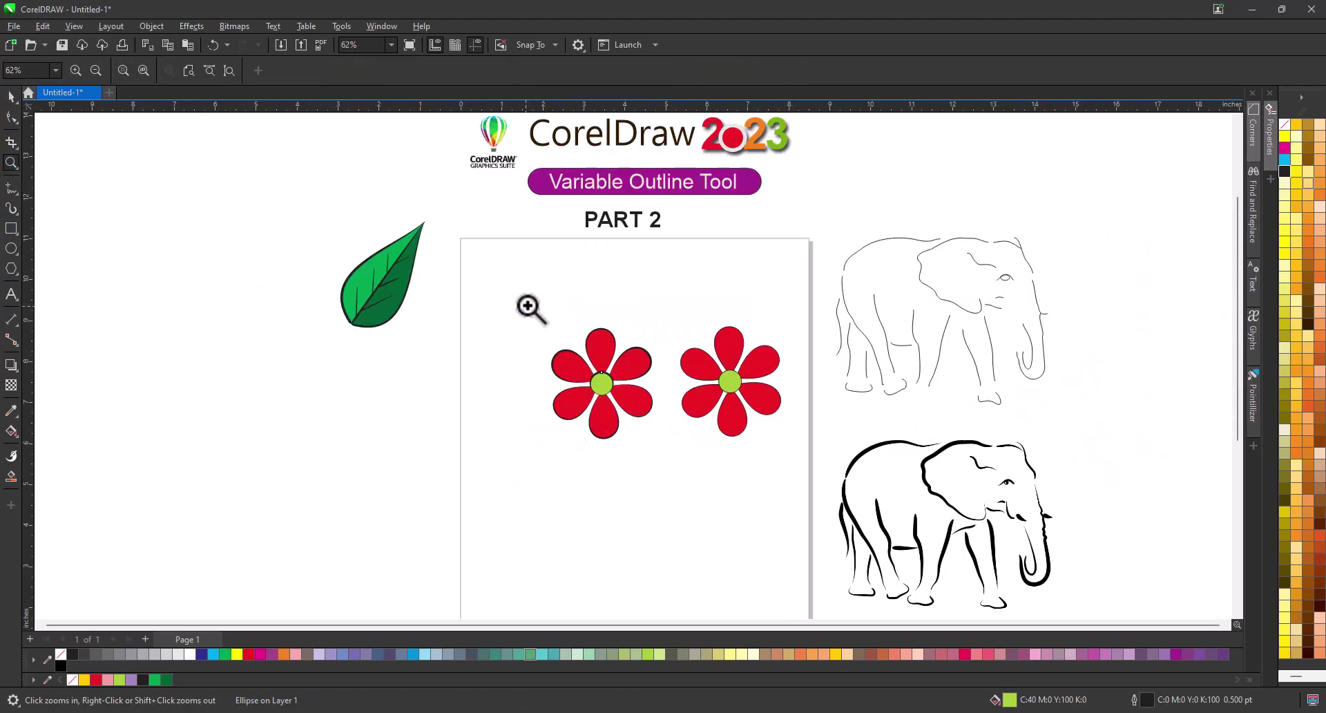
pyautogui.moveTo(529, 307); pyautogui.dragTo(819, 460)
pyautogui.press('space')
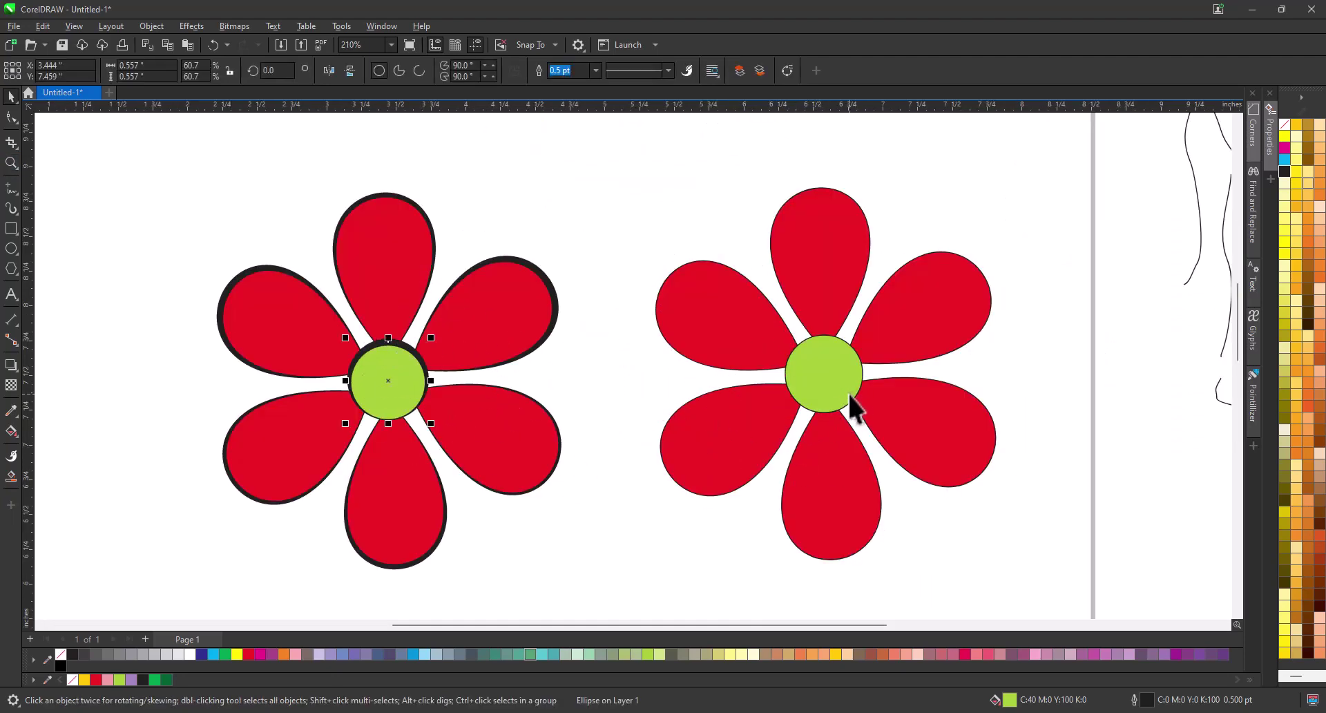
pyautogui.click(11, 163)
pyautogui.scroll(-5, 481, 353)
pyautogui.press('space')
pyautogui.moveTo(502, 323); pyautogui.dragTo(400, 425)
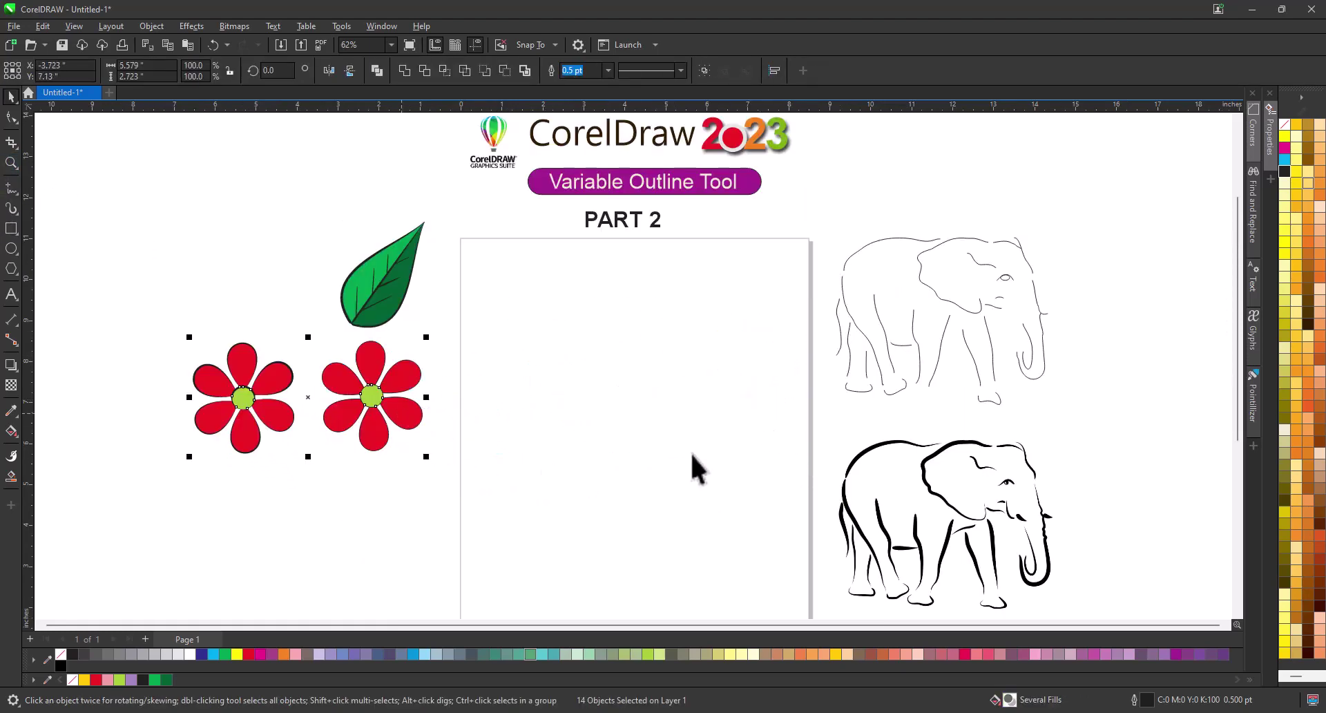
# Step: Move the thin-line elephant onto the page and shift the bold-line elephant farther away from it
pyautogui.moveTo(938, 496); pyautogui.dragTo(1004, 510)
pyautogui.moveTo(812, 201); pyautogui.dragTo(1089, 438)
pyautogui.moveTo(992, 304); pyautogui.dragTo(677, 376)
pyautogui.moveTo(985, 497); pyautogui.dragTo(1041, 393)
pyautogui.press('z')
pyautogui.moveTo(513, 314); pyautogui.dragTo(818, 519)
pyautogui.press('space')
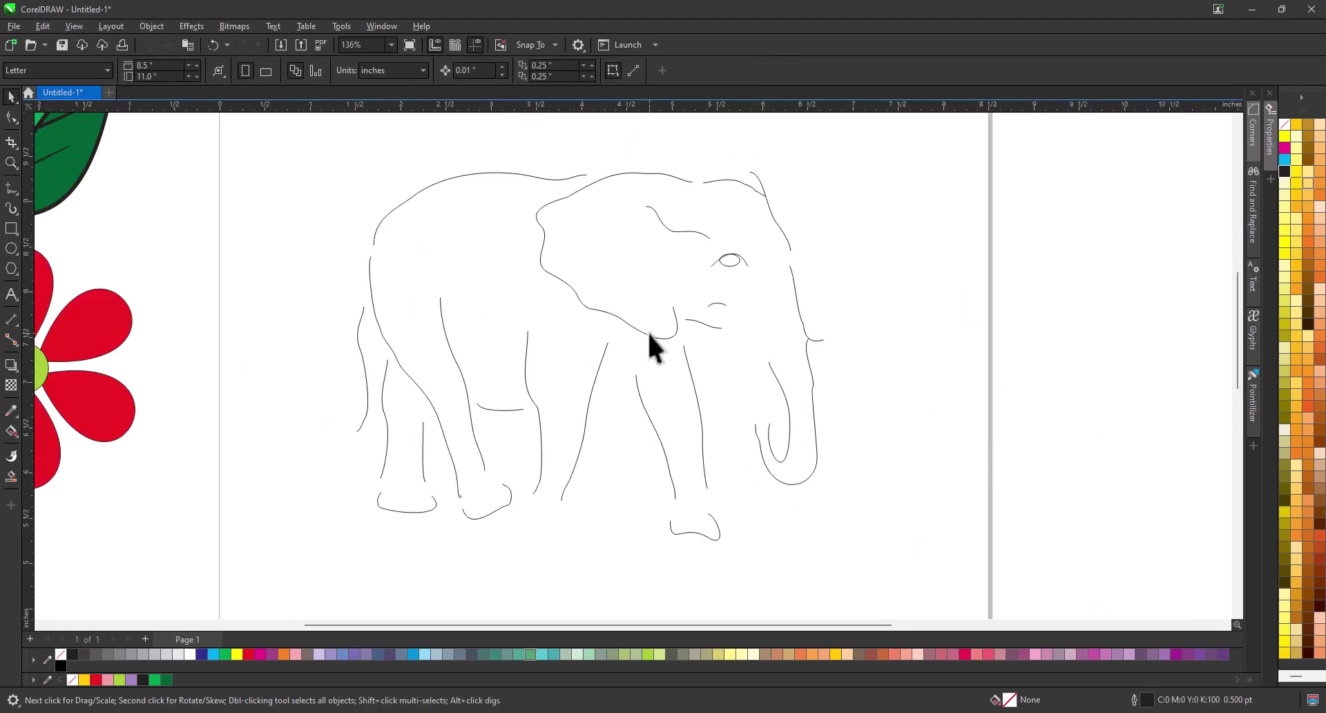
# Step: Try moving the elephant's ear and trunk curves away from the drawing, and undo both moves
pyautogui.click(648, 335)
pyautogui.moveTo(639, 343); pyautogui.dragTo(902, 371)
pyautogui.click(763, 399)
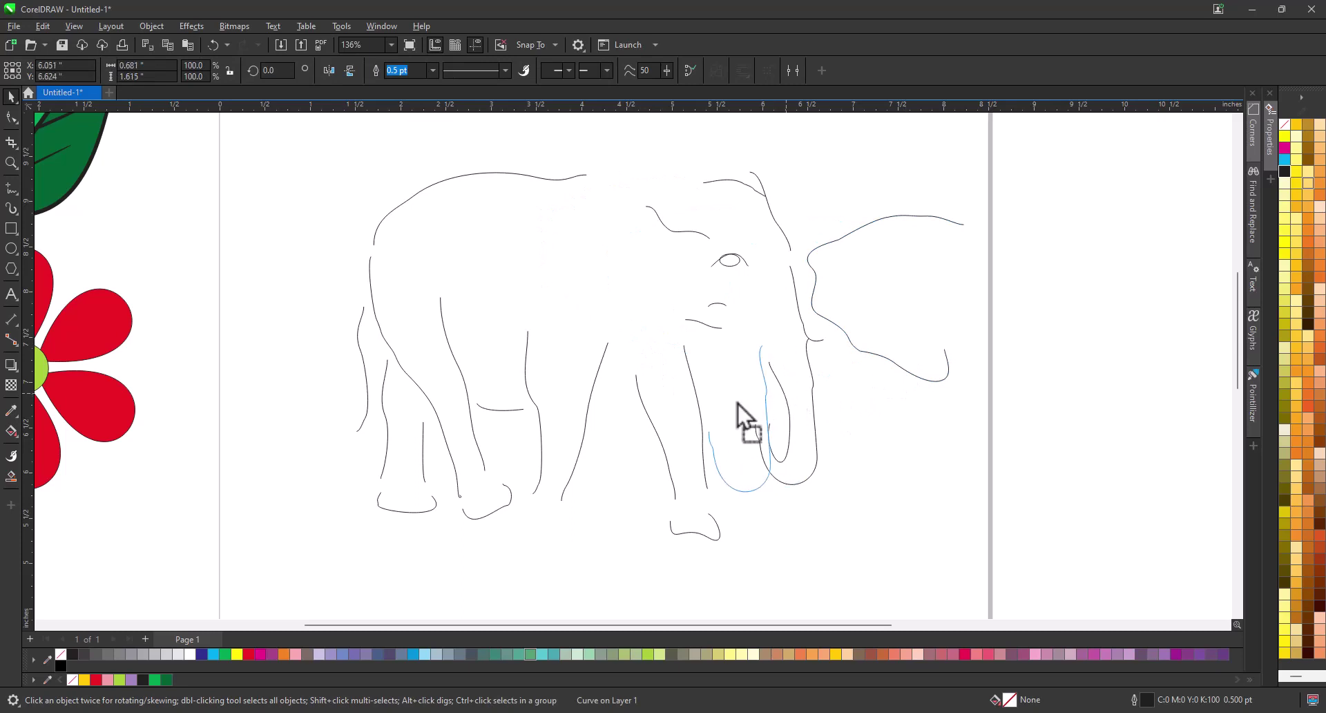
pyautogui.hotkey('ctrl', 'z')
pyautogui.hotkey('ctrl', 'z')
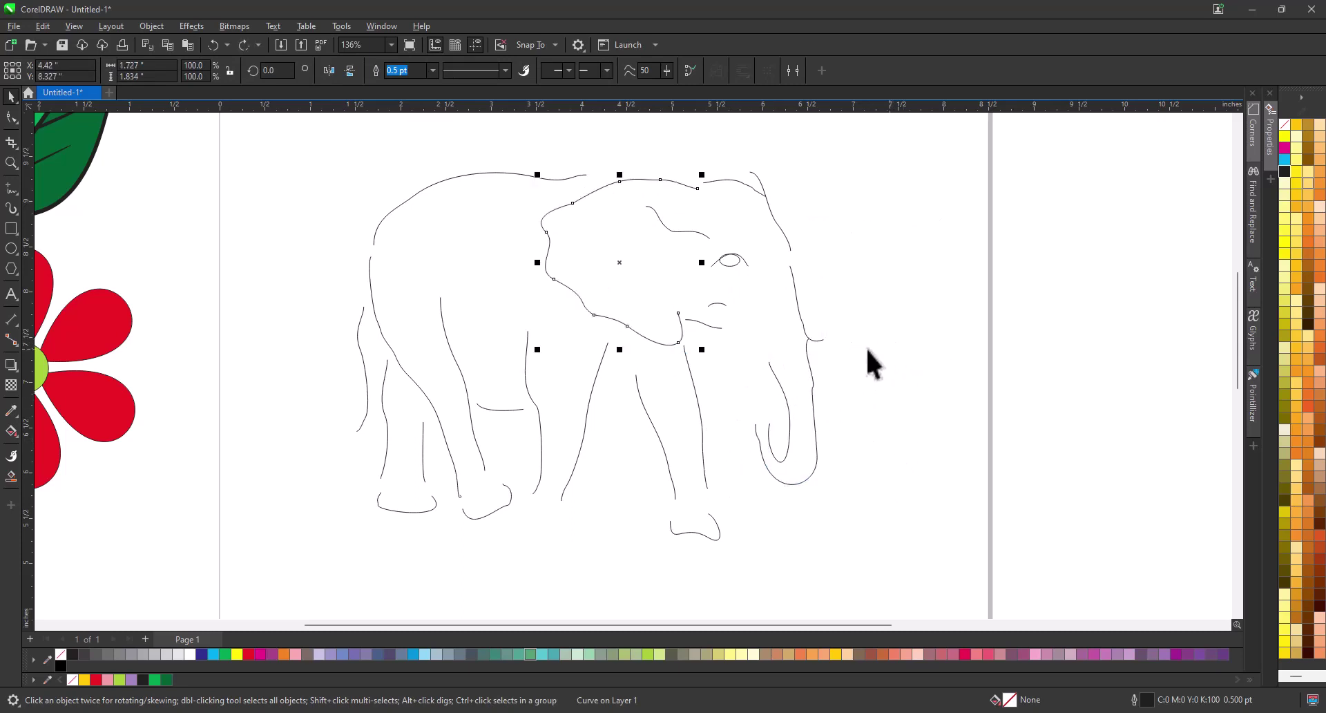
pyautogui.click(893, 280)
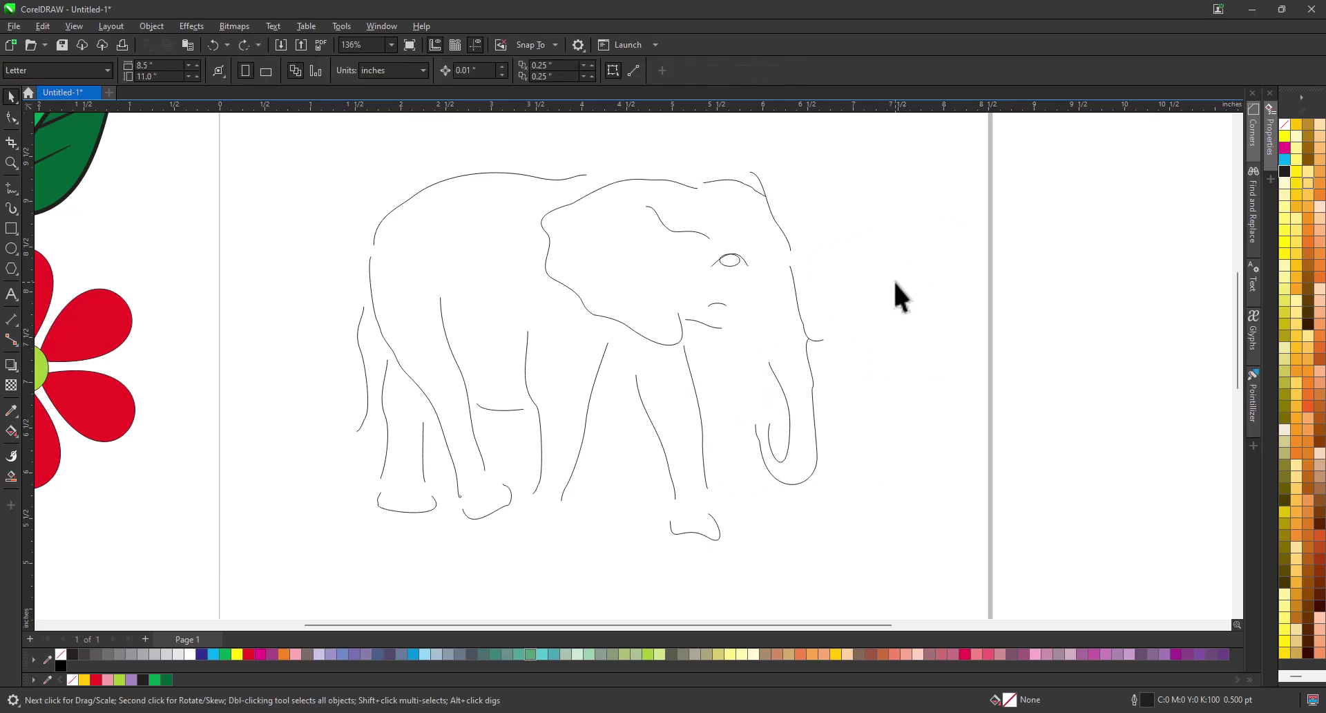
# Step: Thicken the elephant's ear curve along its upper edge to about 6 pt in total with the Variable Outline tool
pyautogui.click(579, 196)
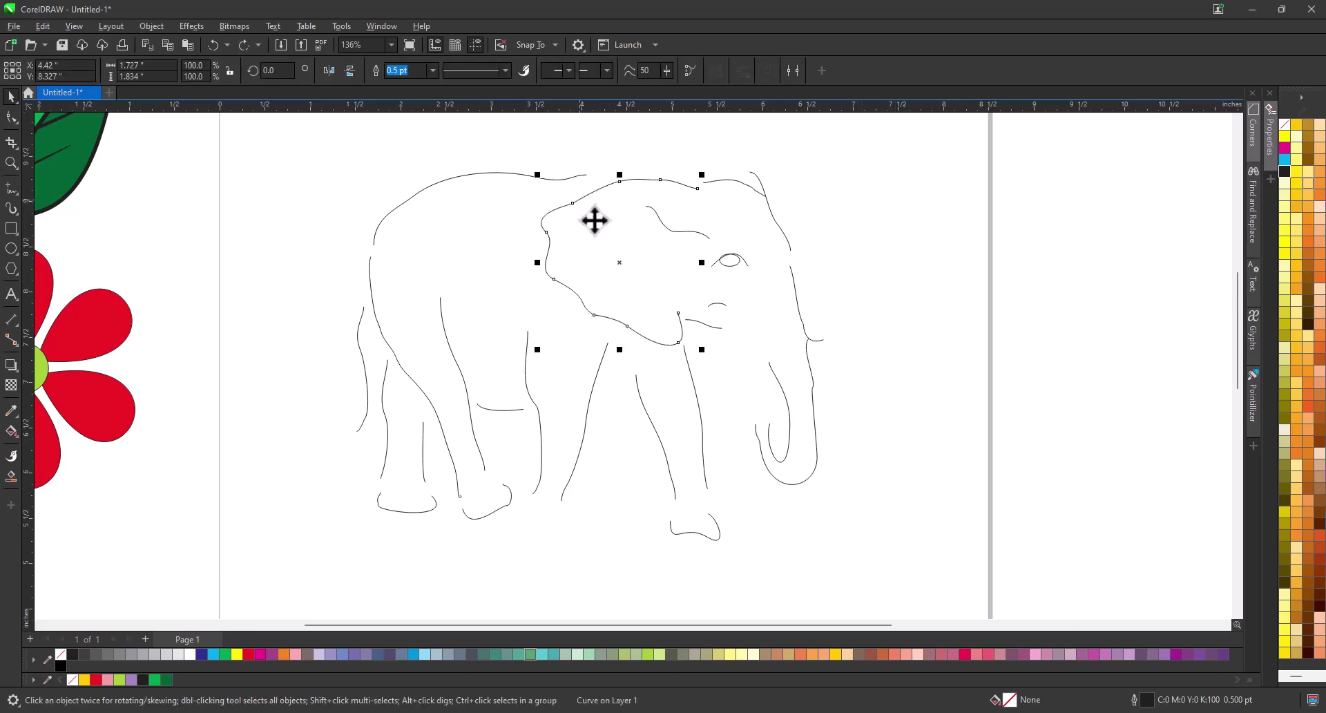
pyautogui.click(12, 456)
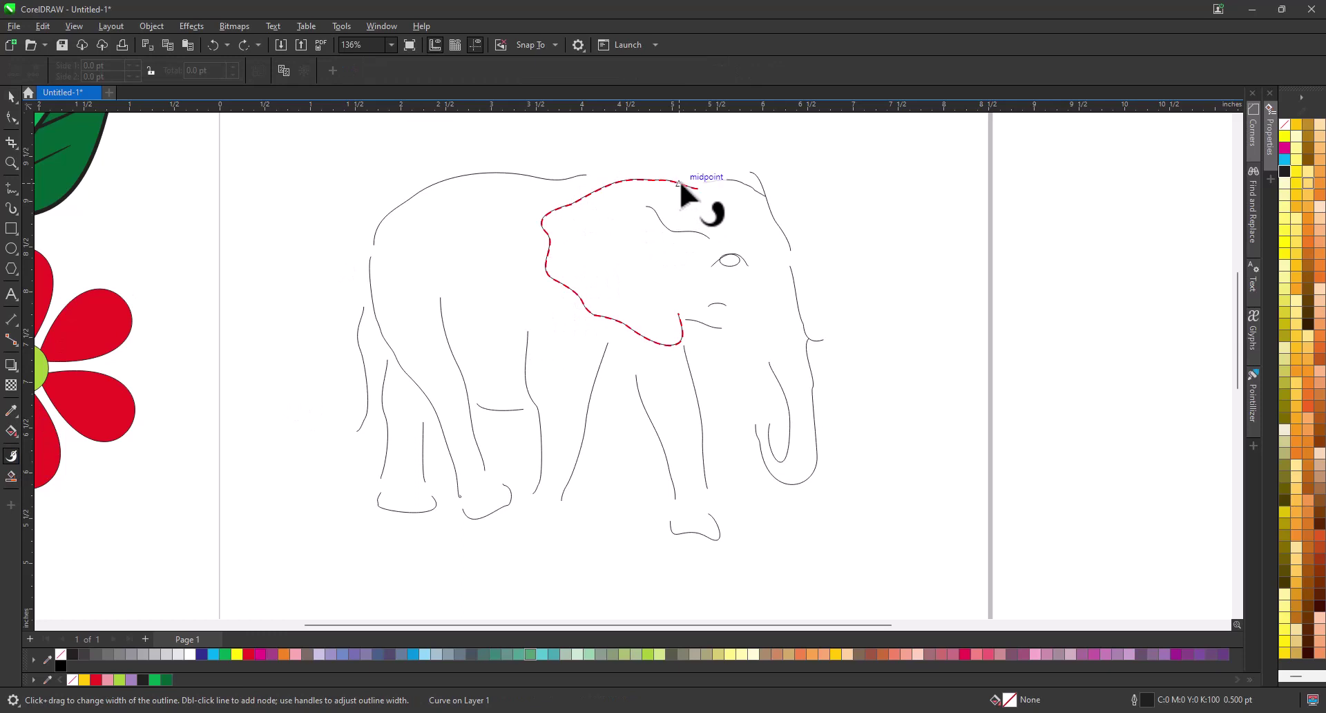
pyautogui.moveTo(641, 180); pyautogui.dragTo(642, 196)
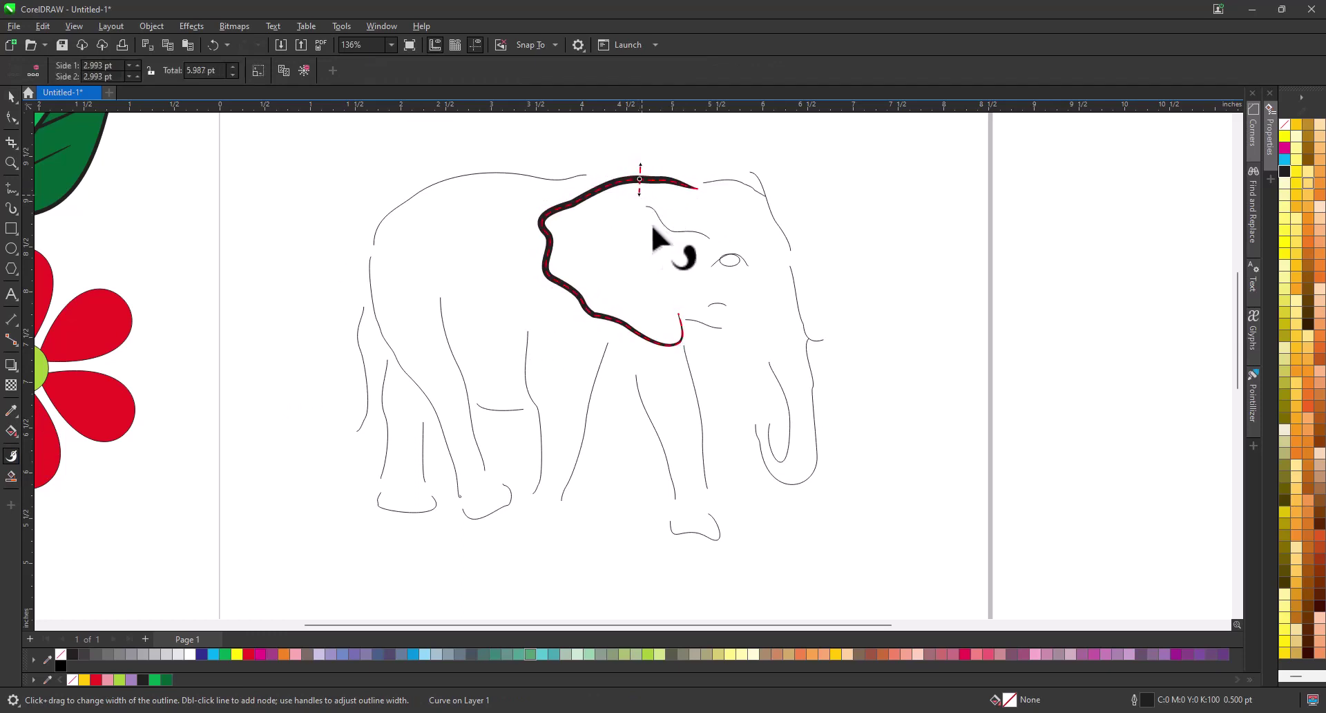
# Step: Thicken the elephant's back line along its length with the Variable Outline tool, leaving its ends tapered
pyautogui.click(428, 182)
pyautogui.click(570, 179)
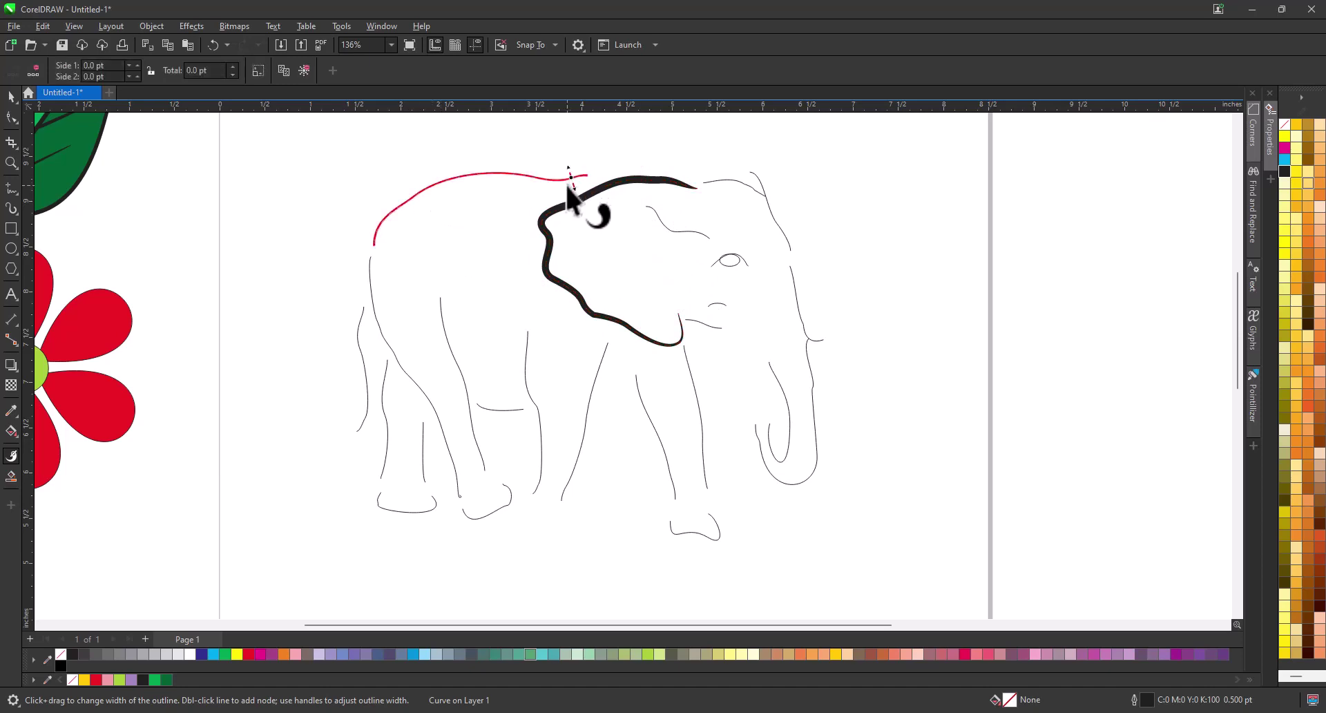
pyautogui.moveTo(571, 179); pyautogui.dragTo(573, 189)
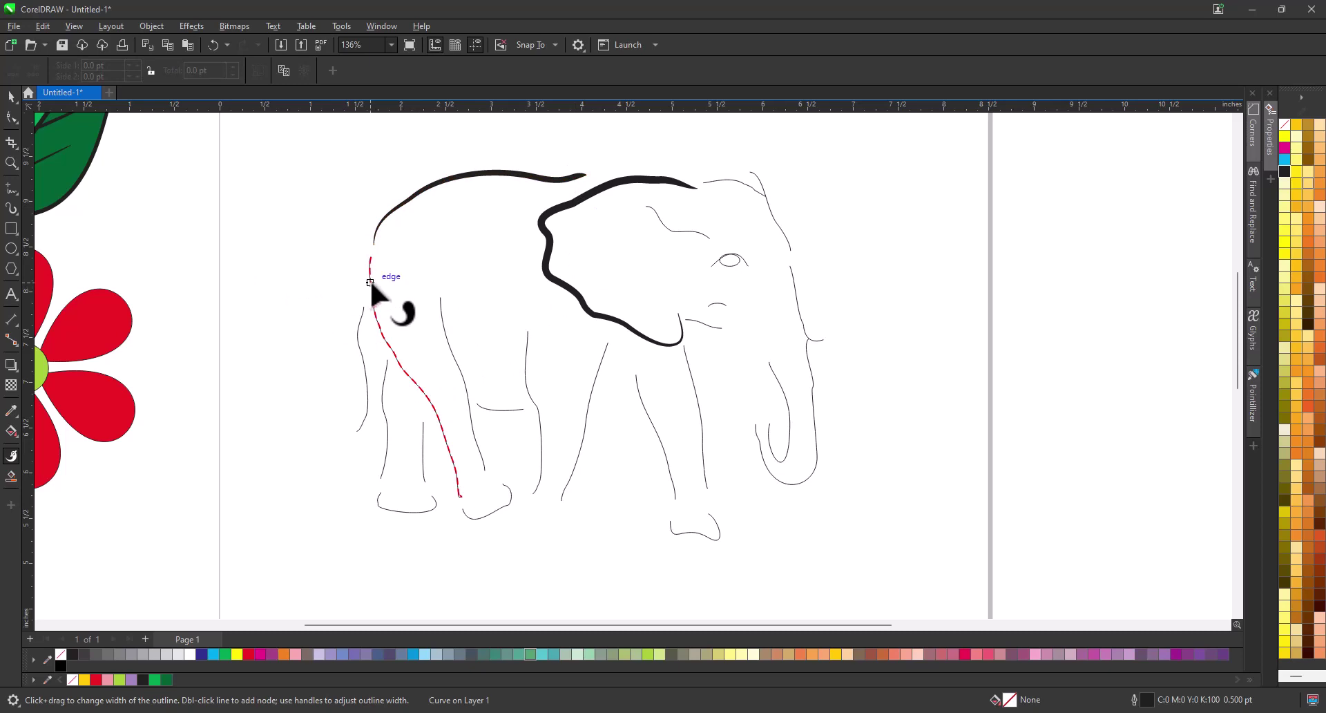
# Step: Thicken the elephant's rump and hind-leg line to about 6.1 pt in total, and thicken the tail curve beside it
pyautogui.moveTo(370, 282); pyautogui.dragTo(386, 281)
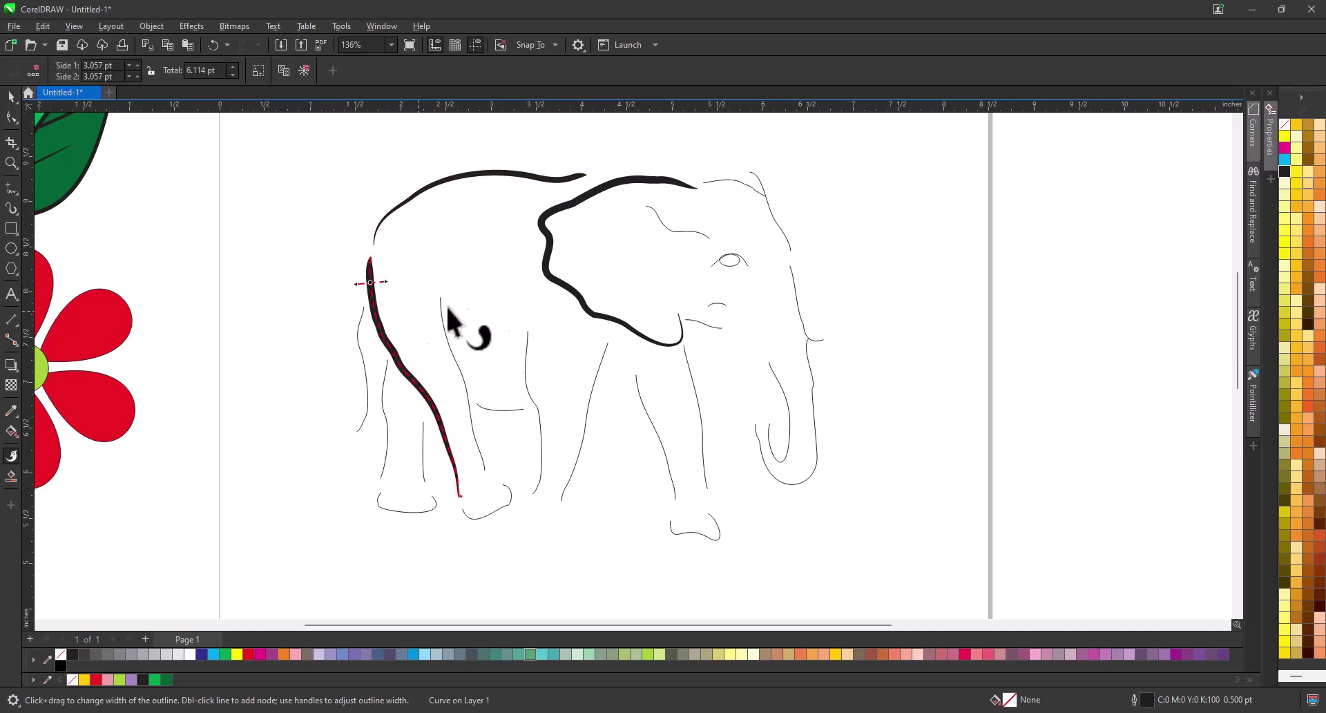
pyautogui.click(364, 378)
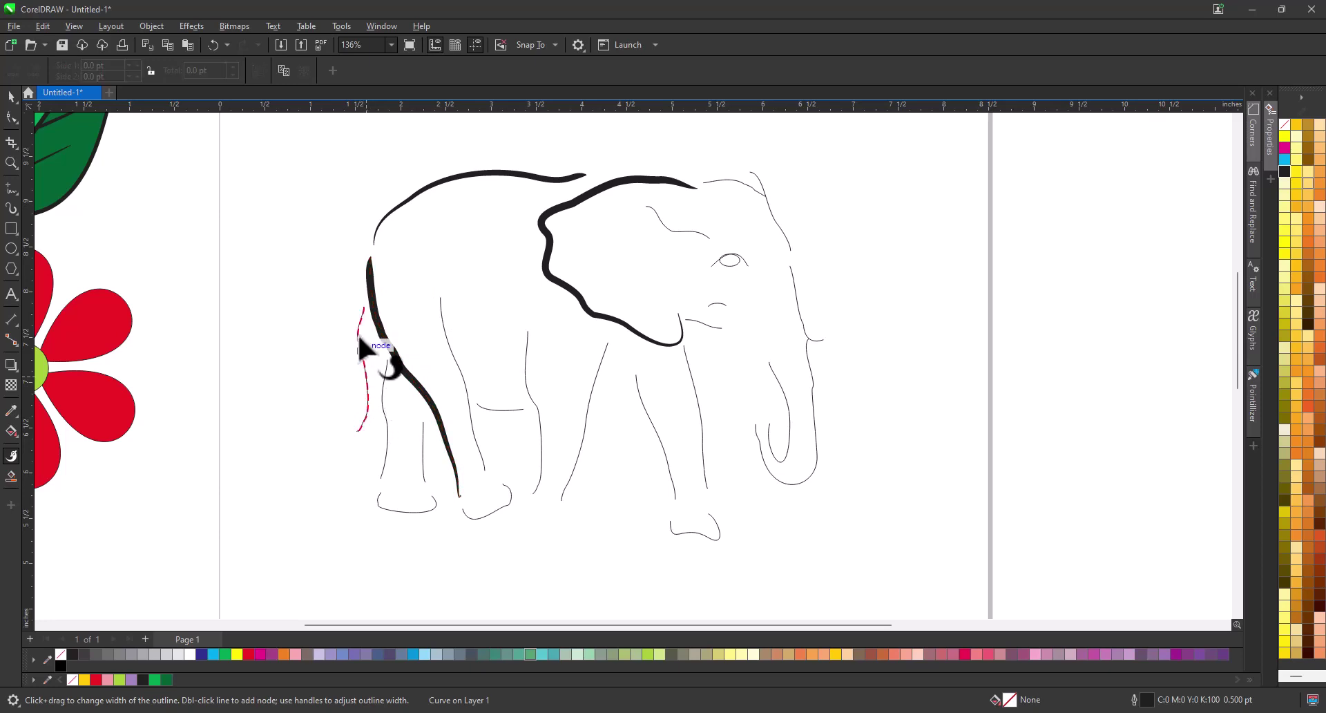
pyautogui.moveTo(359, 327); pyautogui.dragTo(371, 331)
# Step: Thicken the rearmost leg's back line to about 5.4 pt and its short front line to about 5 pt in total
pyautogui.click(386, 423)
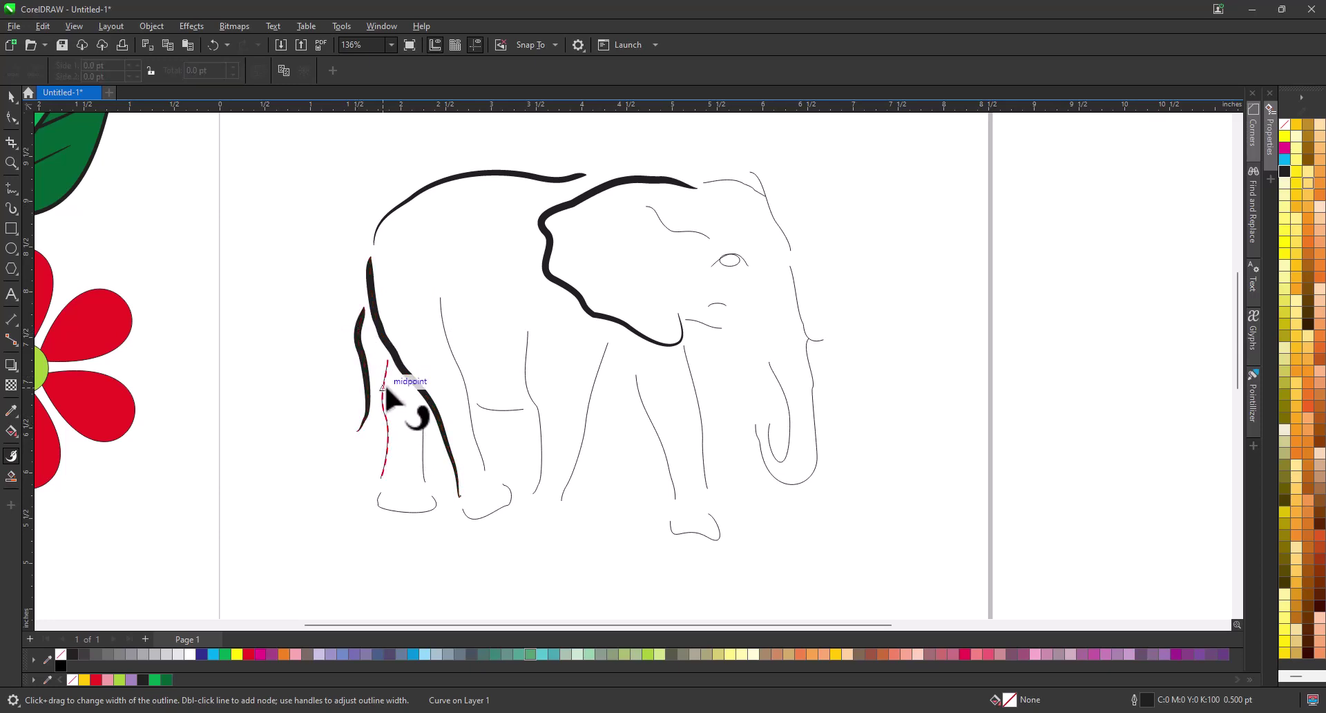
pyautogui.moveTo(381, 385); pyautogui.dragTo(396, 392)
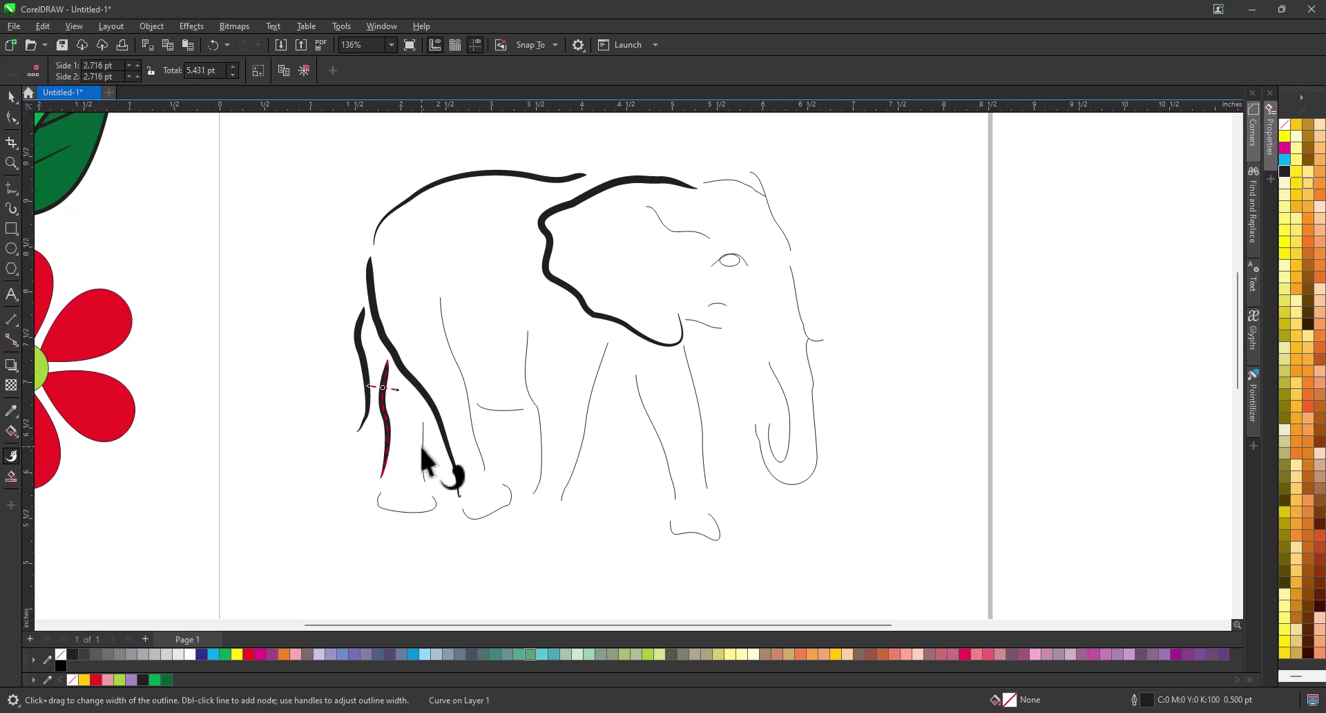
pyautogui.click(425, 474)
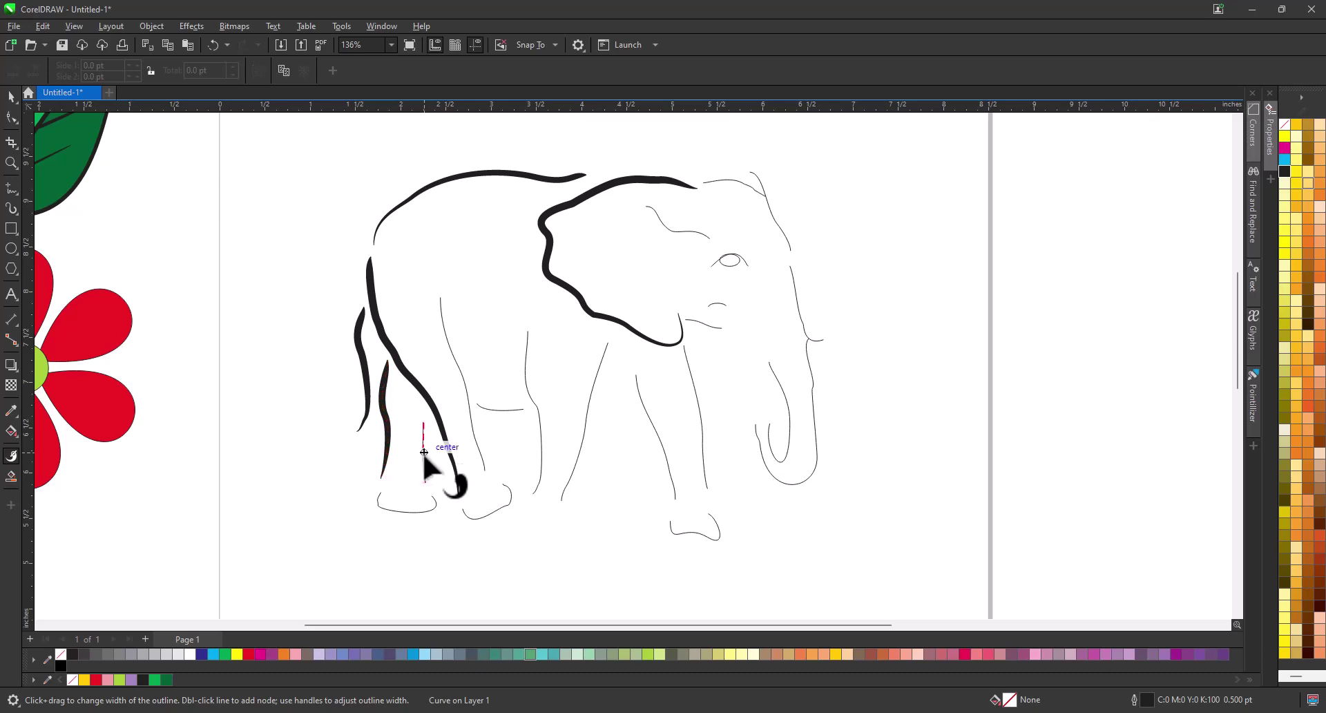
pyautogui.moveTo(425, 435); pyautogui.dragTo(440, 438)
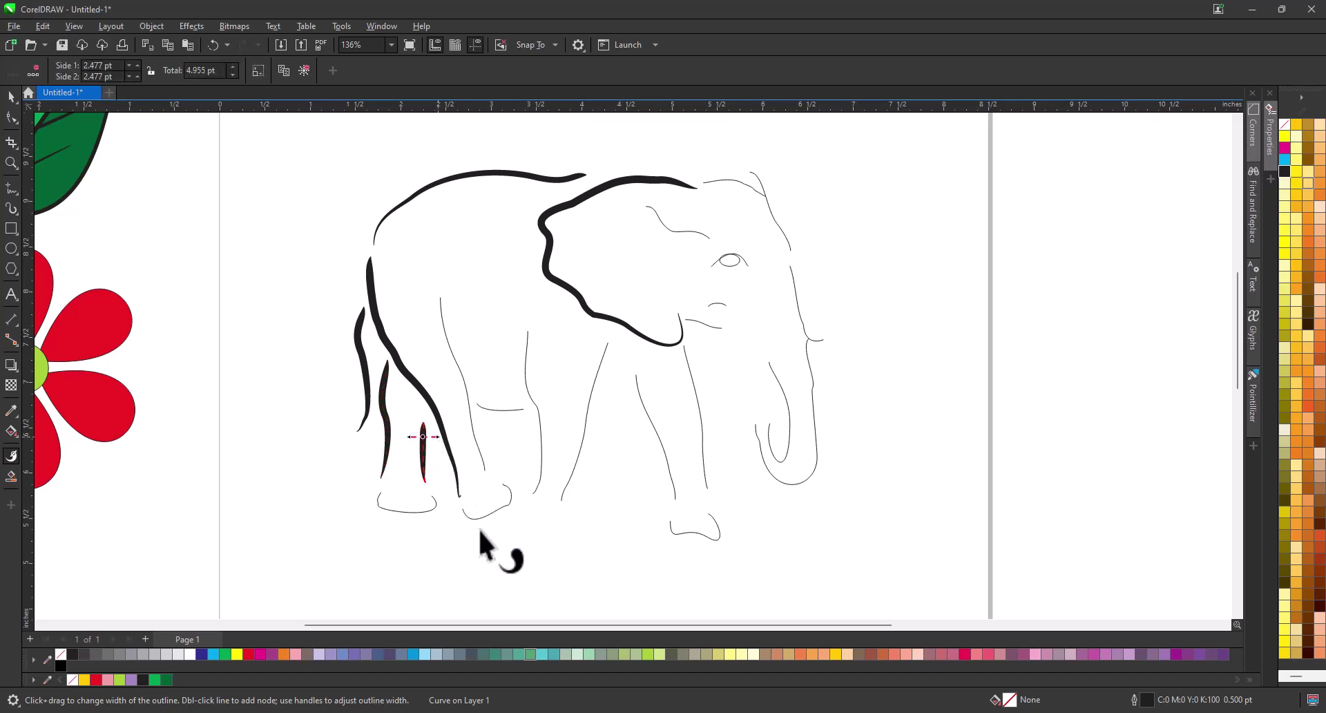
# Step: Thicken the rearmost foot's curve to about 4.5 pt in total, and compare it with the feet of the bold-line elephant
pyautogui.click(433, 503)
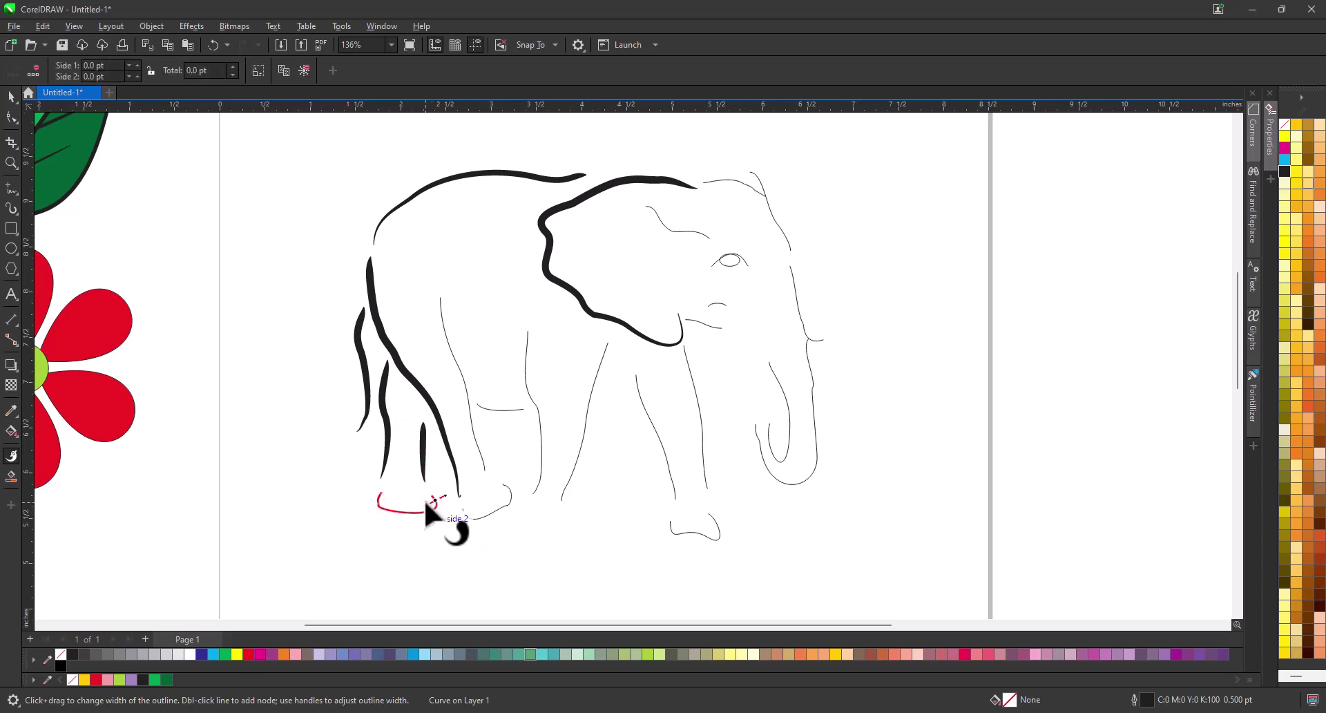
pyautogui.moveTo(424, 499); pyautogui.dragTo(417, 499)
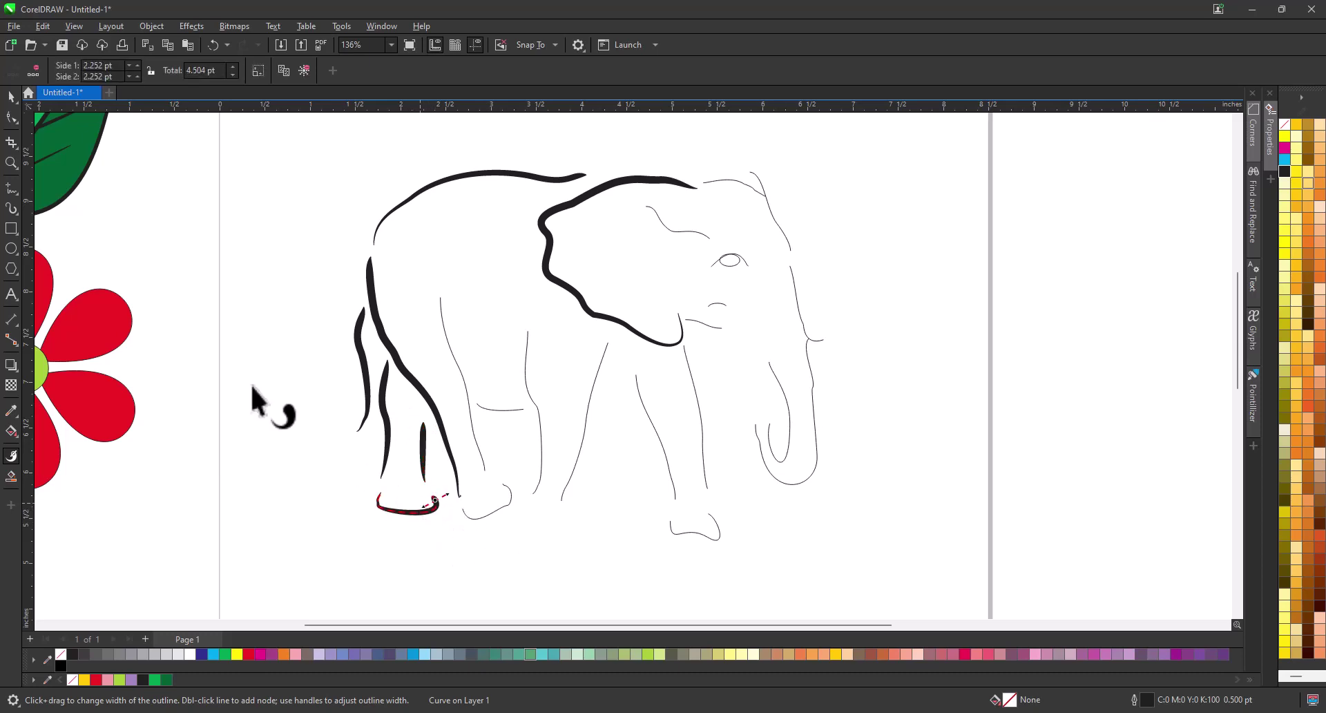
pyautogui.click(11, 162)
pyautogui.rightClick(537, 518)
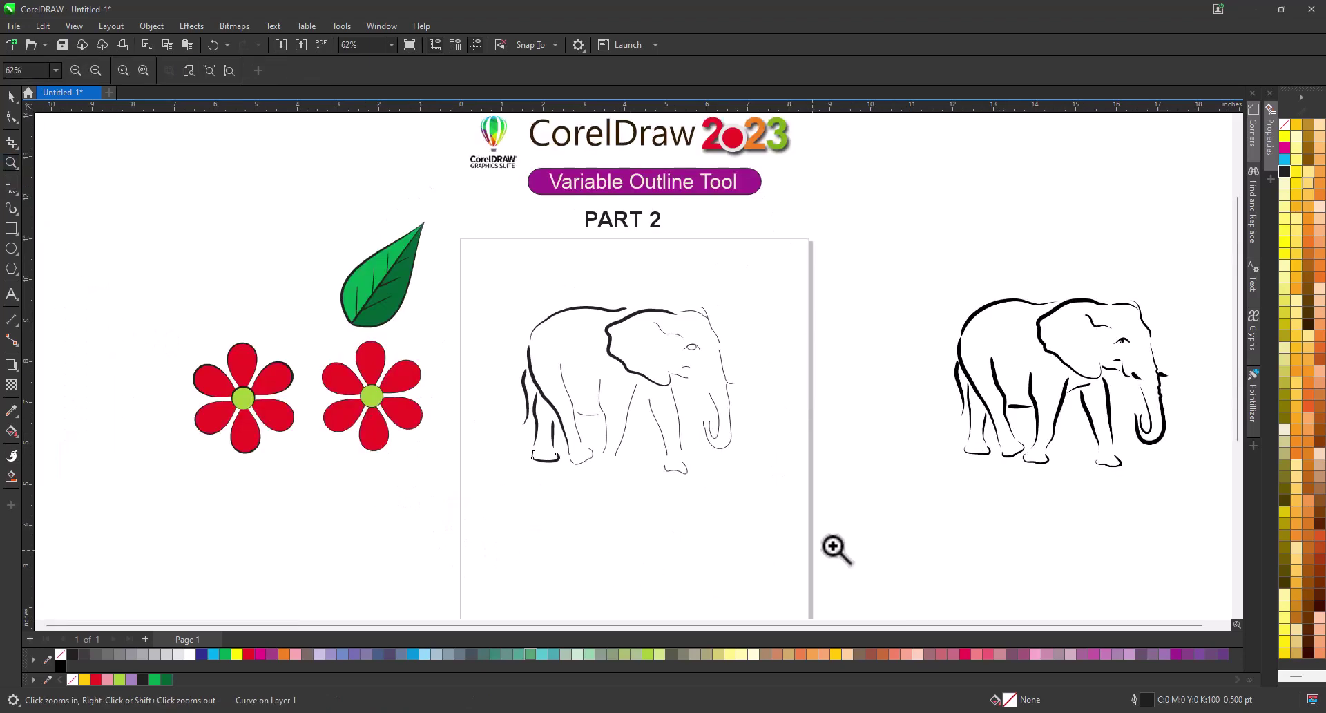
pyautogui.moveTo(926, 434); pyautogui.dragTo(1029, 480)
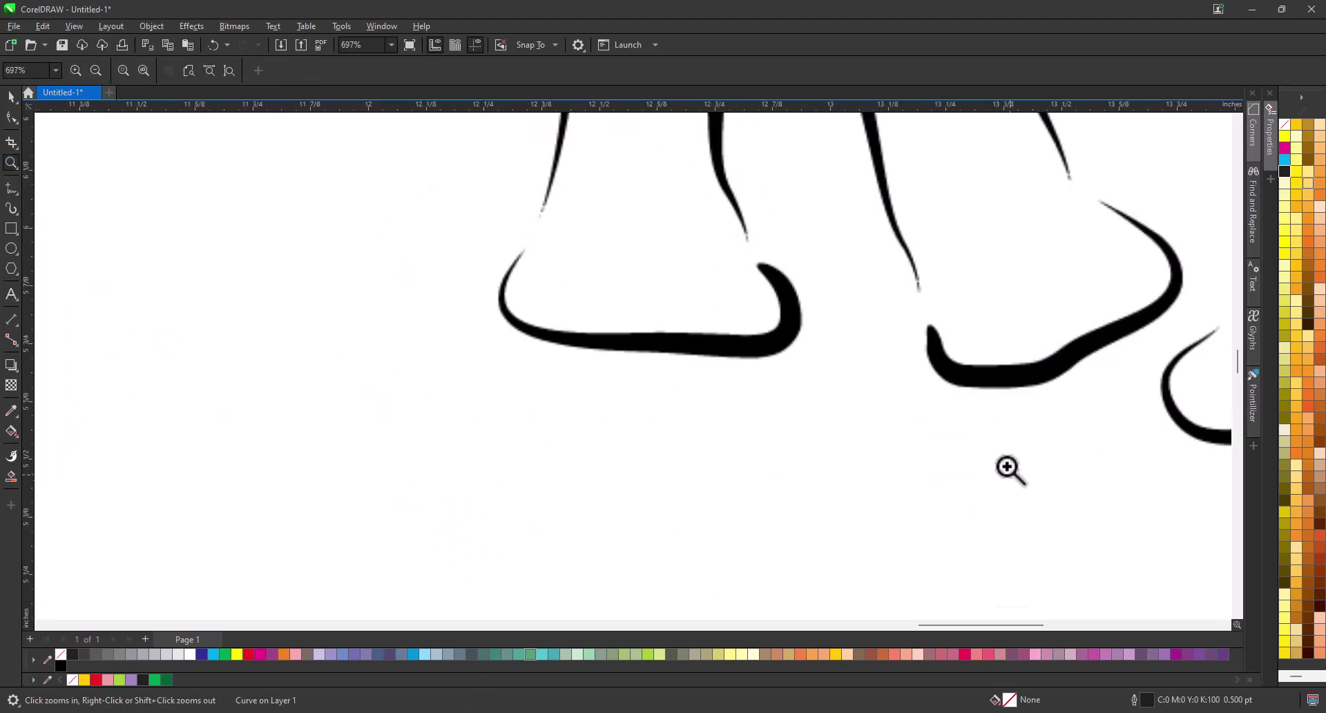
pyautogui.rightClick(803, 362)
pyautogui.moveTo(520, 276); pyautogui.dragTo(801, 487)
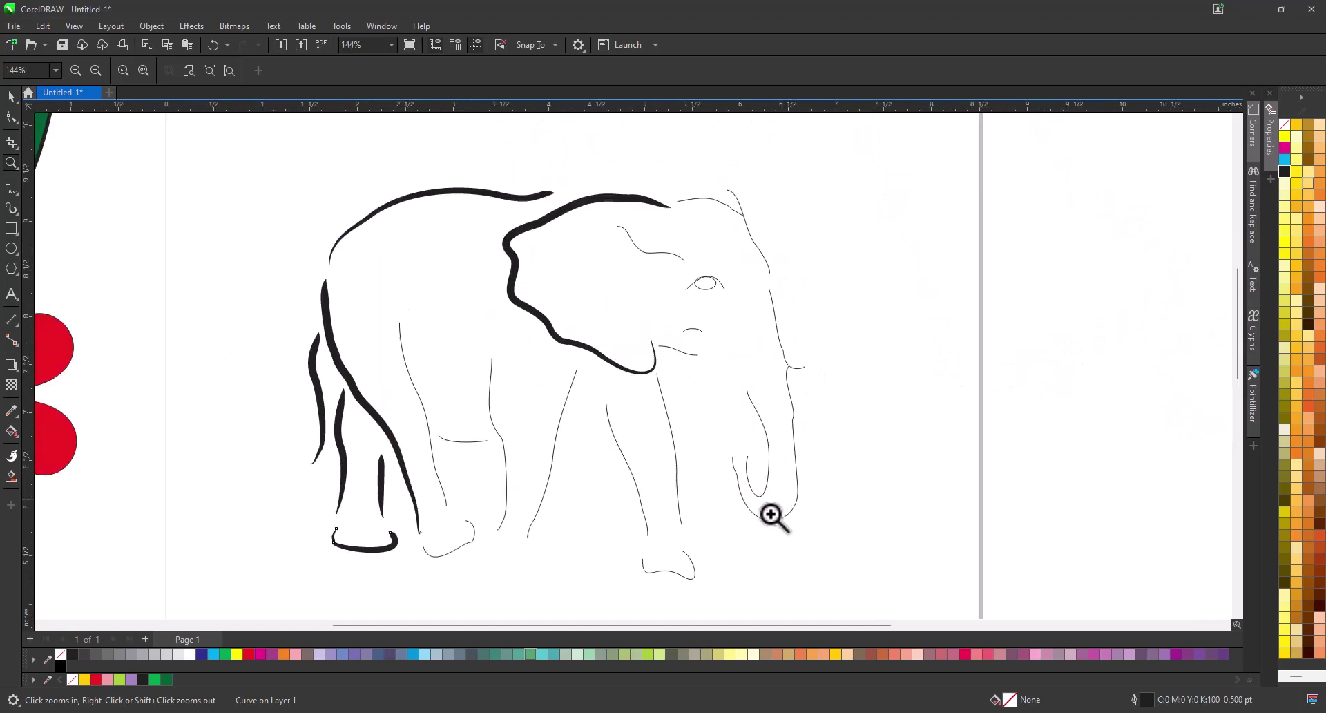
# Step: Reduce the width of the elephant's rump and hind-leg line to about 3.4 pt in total
pyautogui.moveTo(302, 294); pyautogui.dragTo(532, 568)
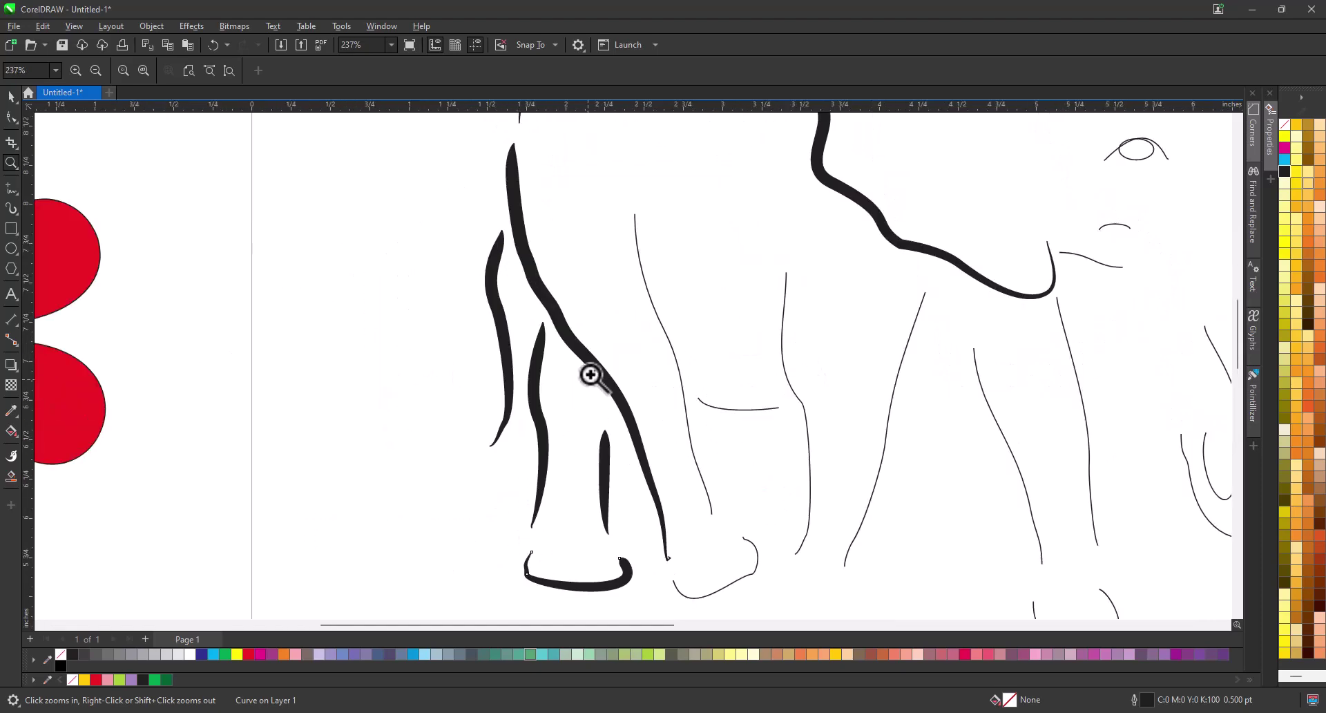
pyautogui.press('space')
pyautogui.click(547, 293)
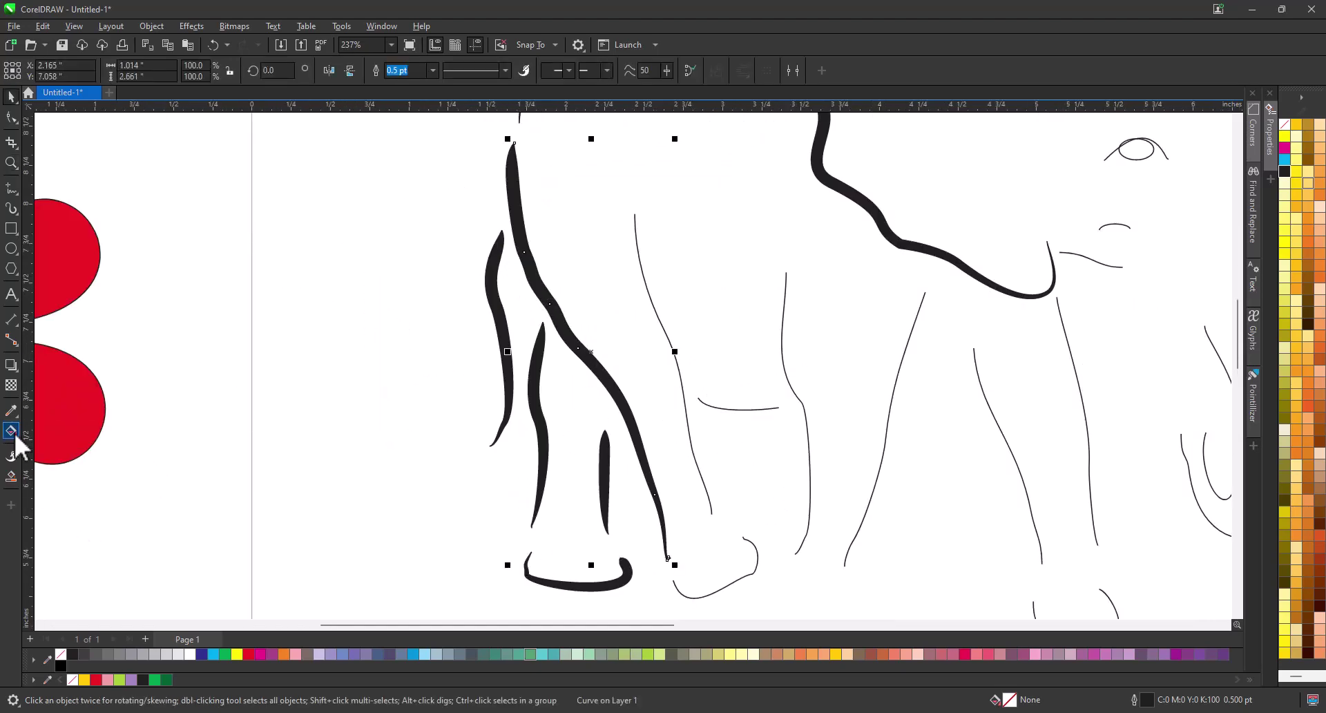
pyautogui.click(17, 457)
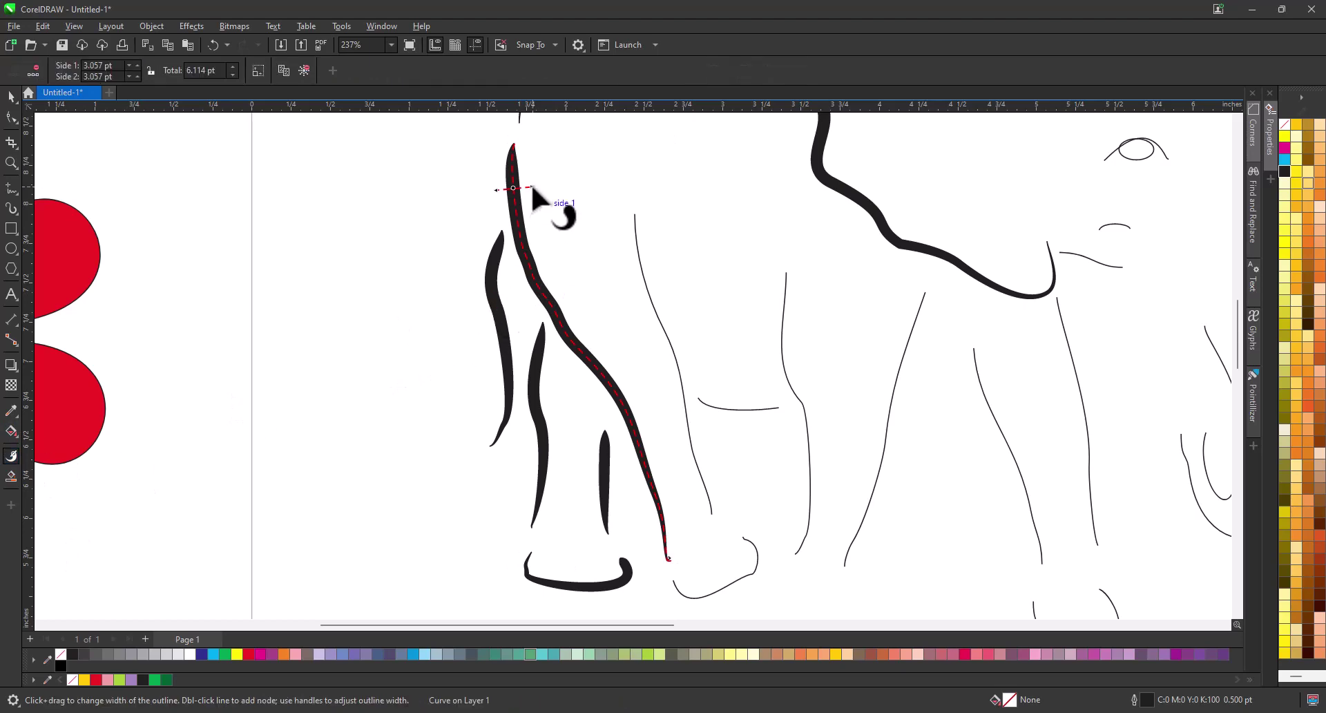
pyautogui.moveTo(532, 185); pyautogui.dragTo(528, 200)
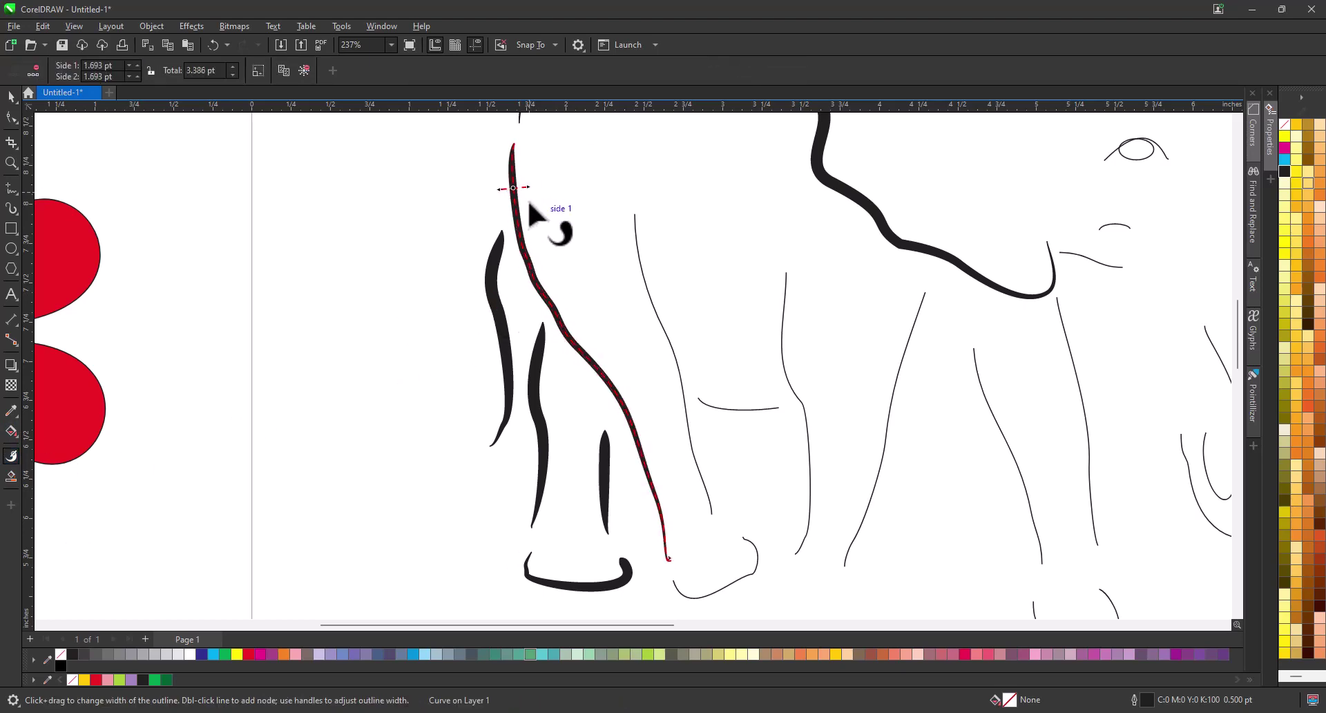
# Step: Thicken the wavy line above the elephant's eye to about 2.1 pt in total near its eye-side end with the Variable Outline tool
pyautogui.doubleClick(11, 162)
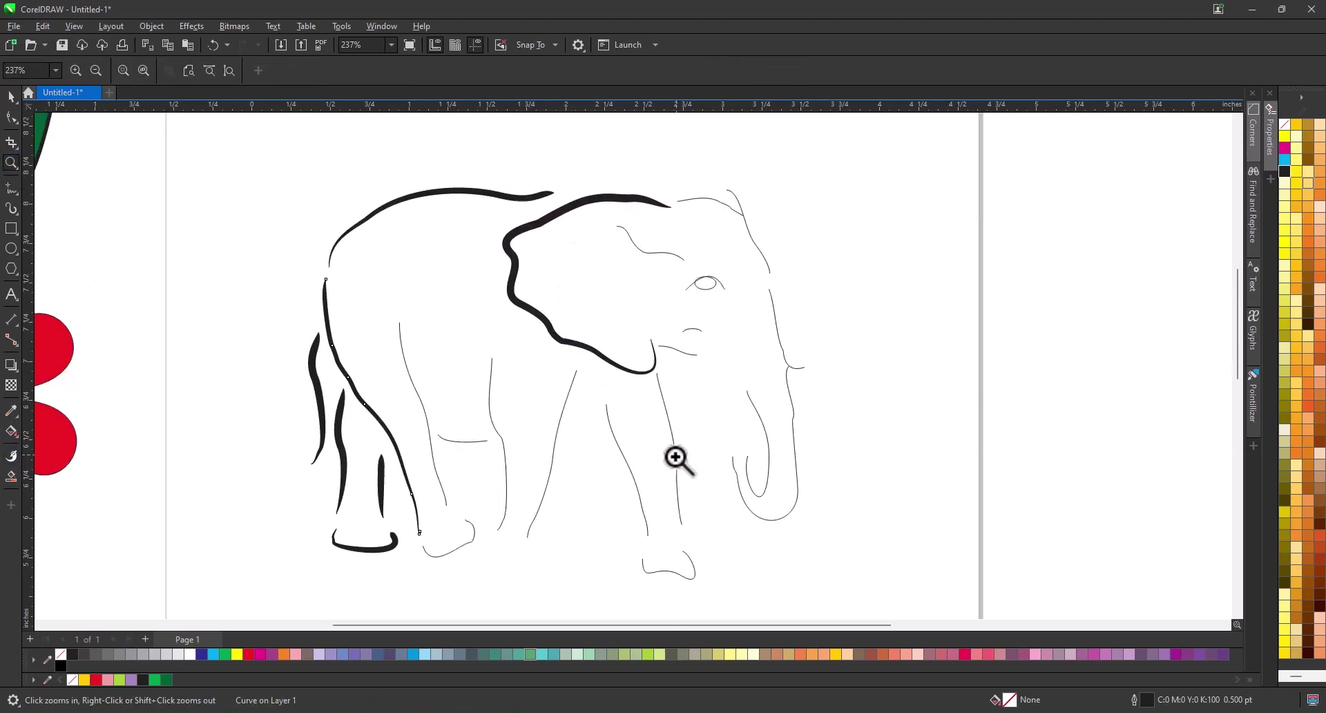
pyautogui.moveTo(552, 188); pyautogui.dragTo(825, 359)
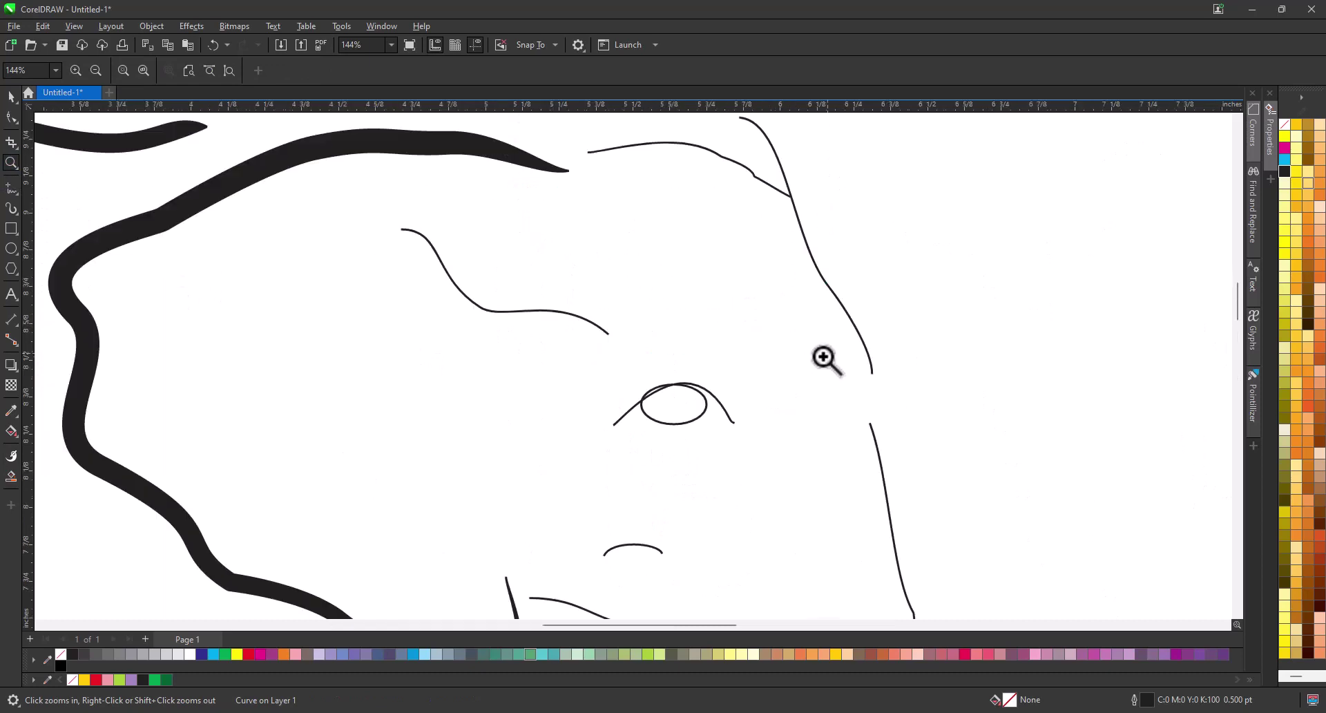
pyautogui.press('space')
pyautogui.click(557, 311)
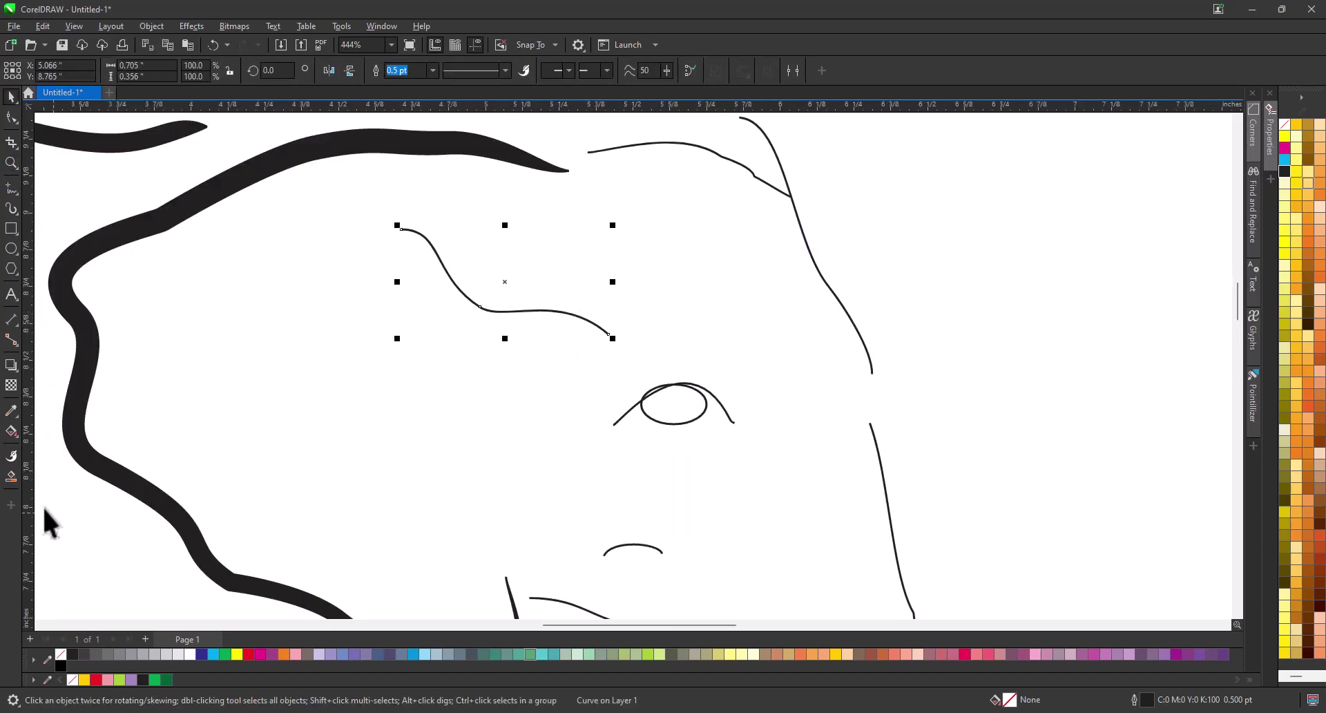
pyautogui.click(11, 455)
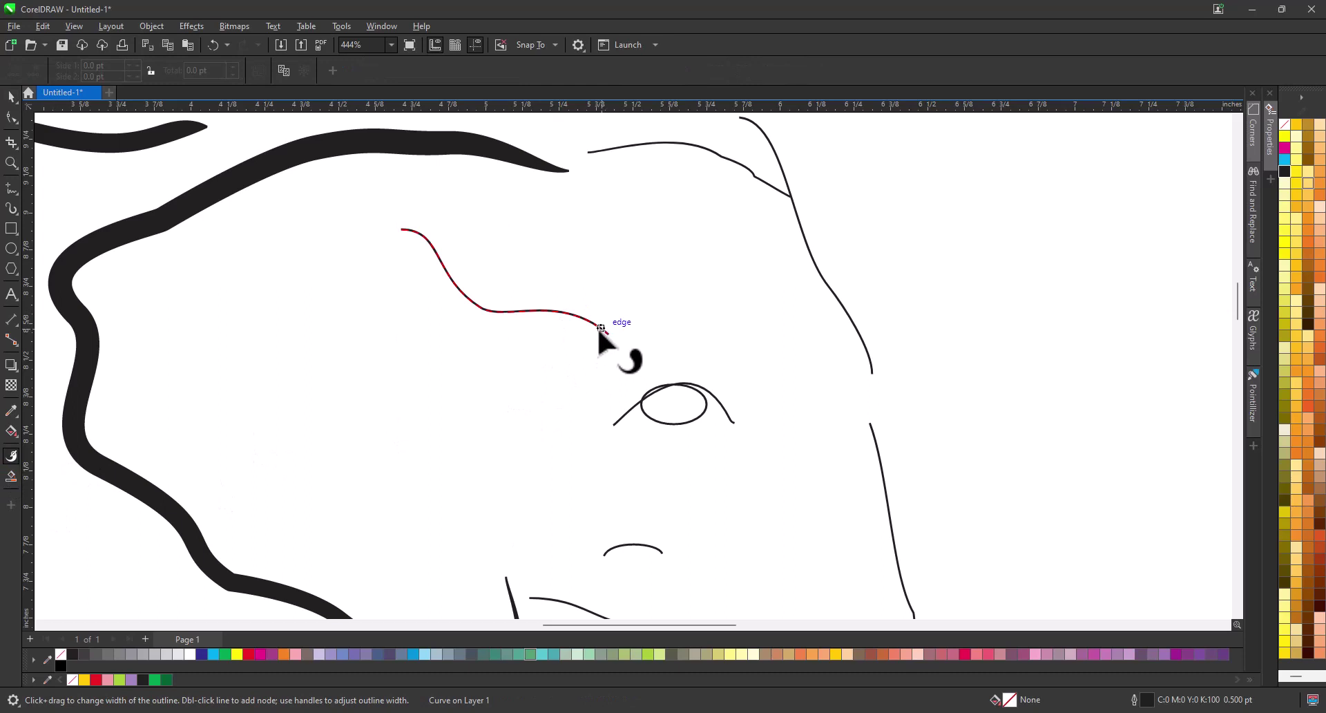
pyautogui.moveTo(599, 328); pyautogui.dragTo(590, 337)
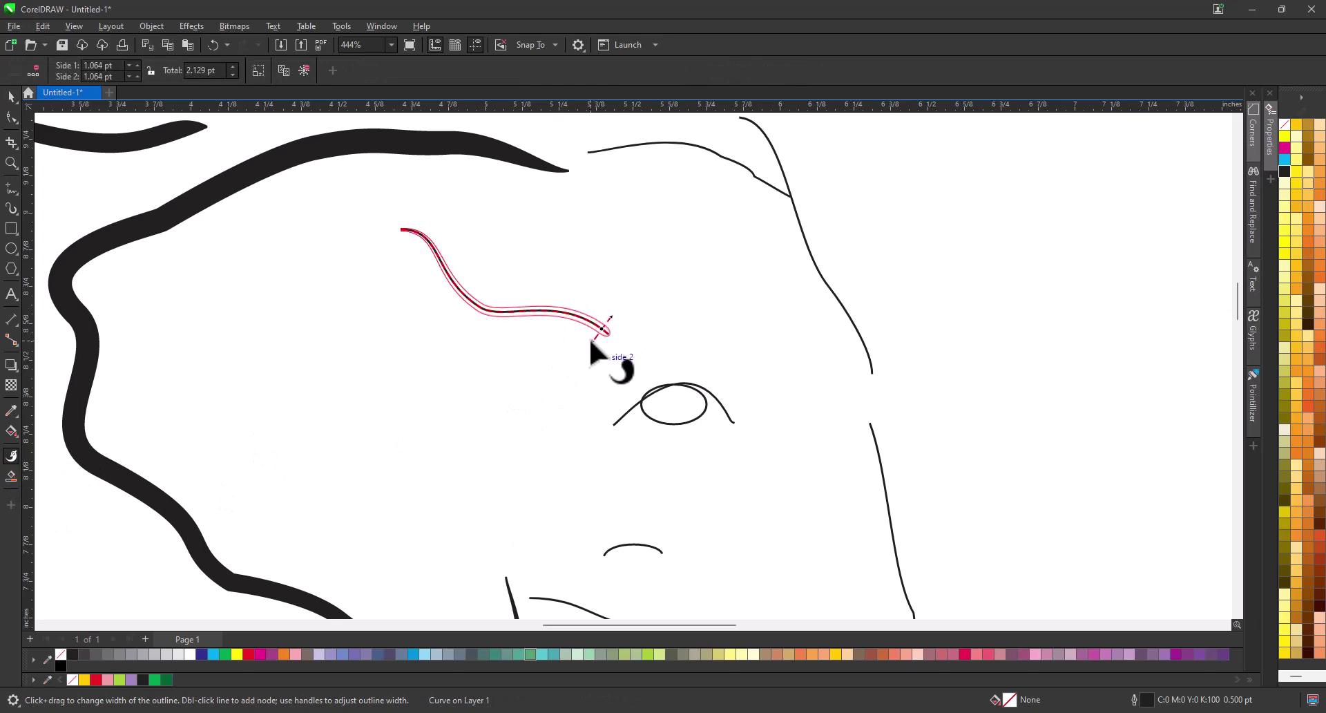
# Step: Thicken the elephant's upper eyelid curve to about 2 pt in total, and shift the eye ellipse slightly down beneath it
pyautogui.click(622, 417)
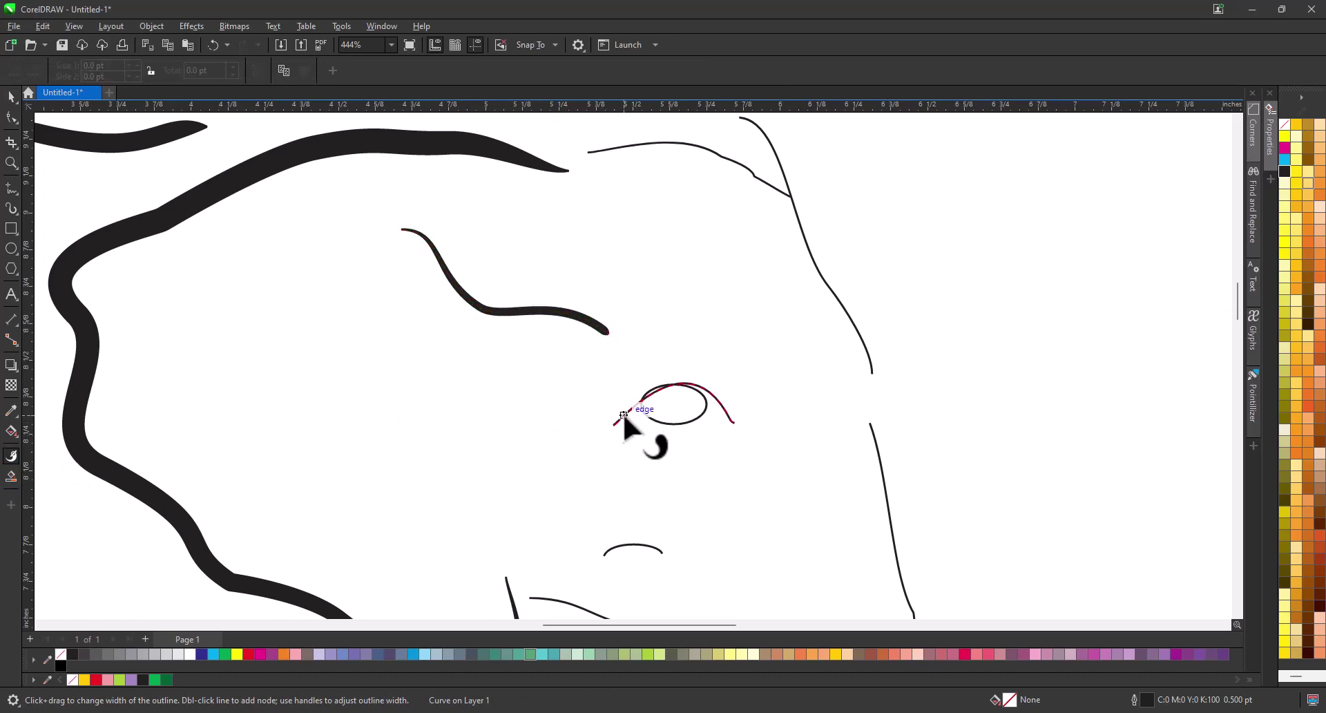
pyautogui.moveTo(623, 414); pyautogui.dragTo(617, 402)
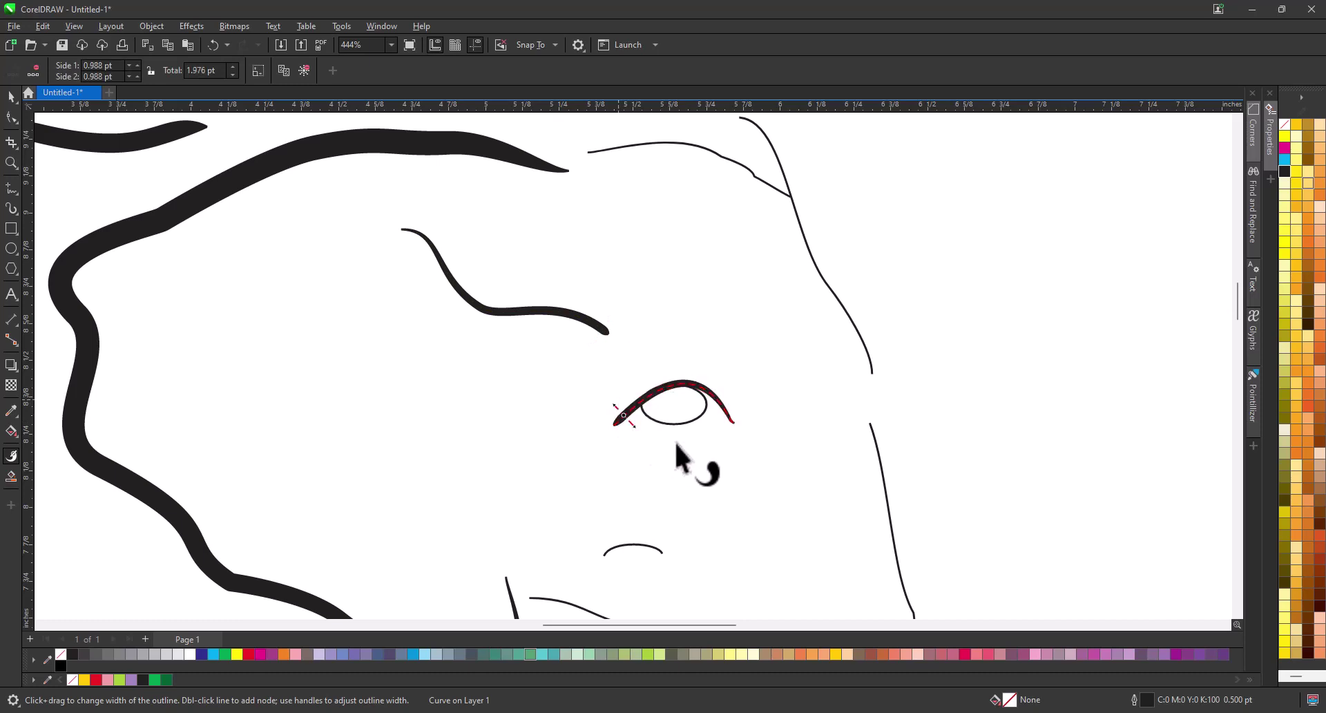
pyautogui.click(12, 98)
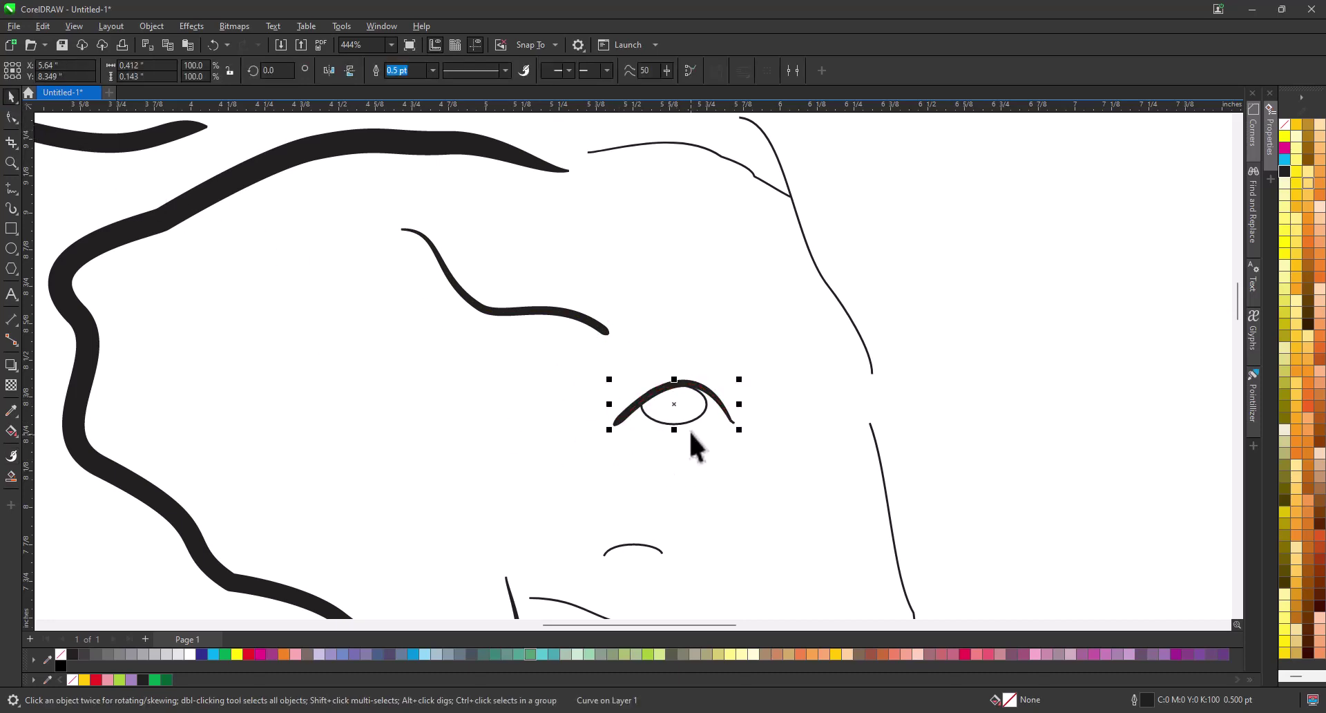
pyautogui.moveTo(687, 422); pyautogui.dragTo(694, 431)
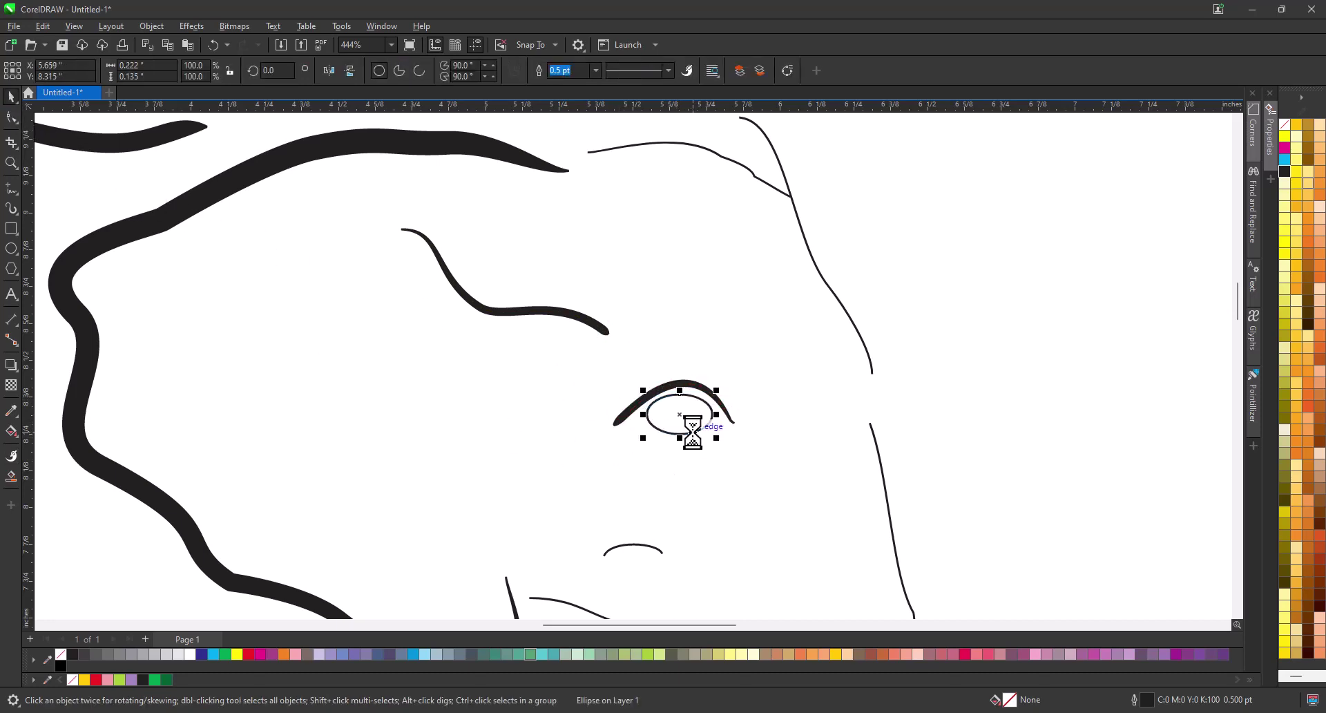
# Step: Thicken the trunk's outer curve to about 2.9 pt and its inner curve to about 3.5 pt in total with the Variable Outline tool
pyautogui.click(11, 164)
pyautogui.rightClick(506, 359)
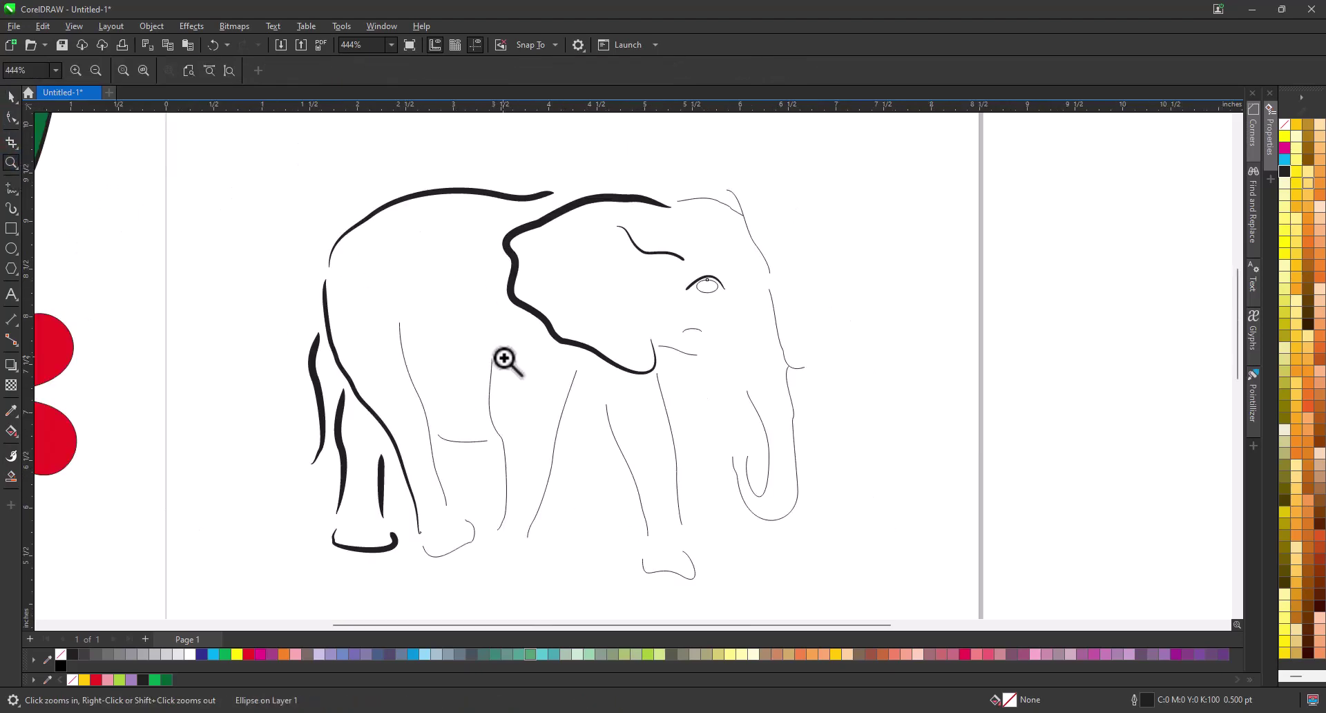
pyautogui.moveTo(659, 324); pyautogui.dragTo(844, 551)
pyautogui.press('space')
pyautogui.click(749, 506)
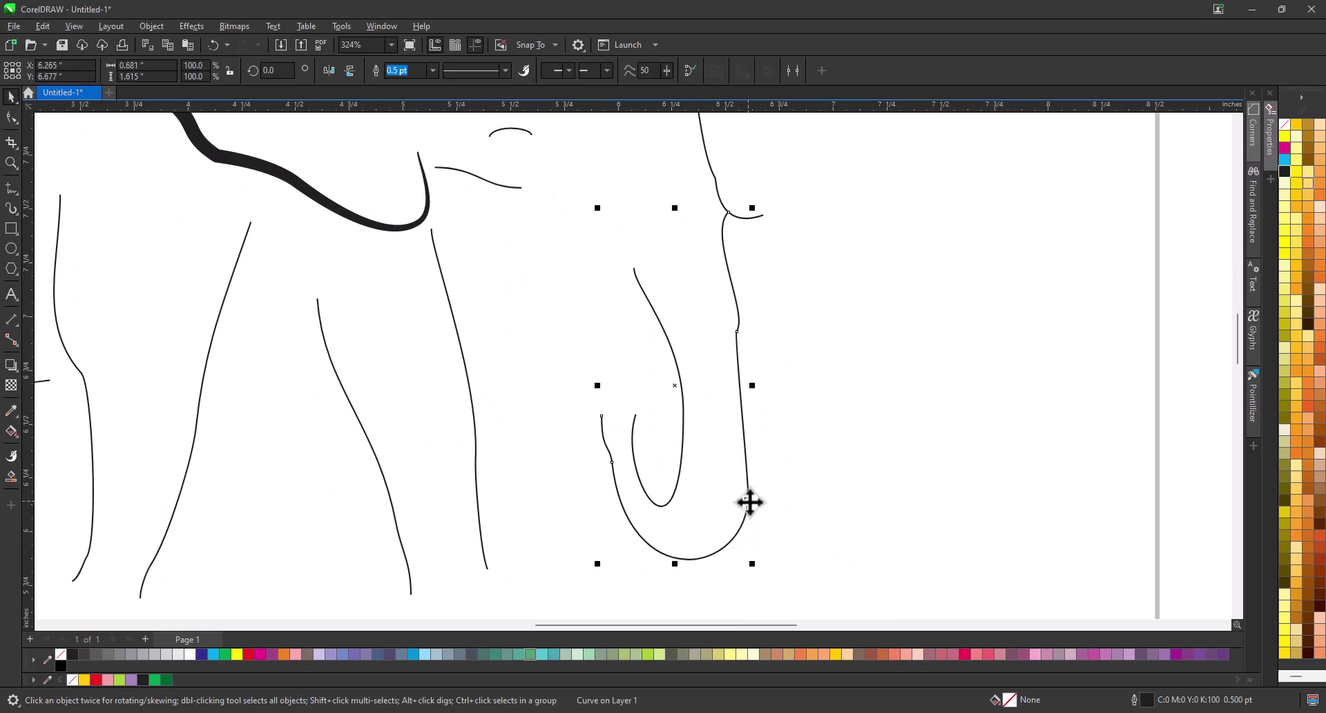
pyautogui.click(13, 455)
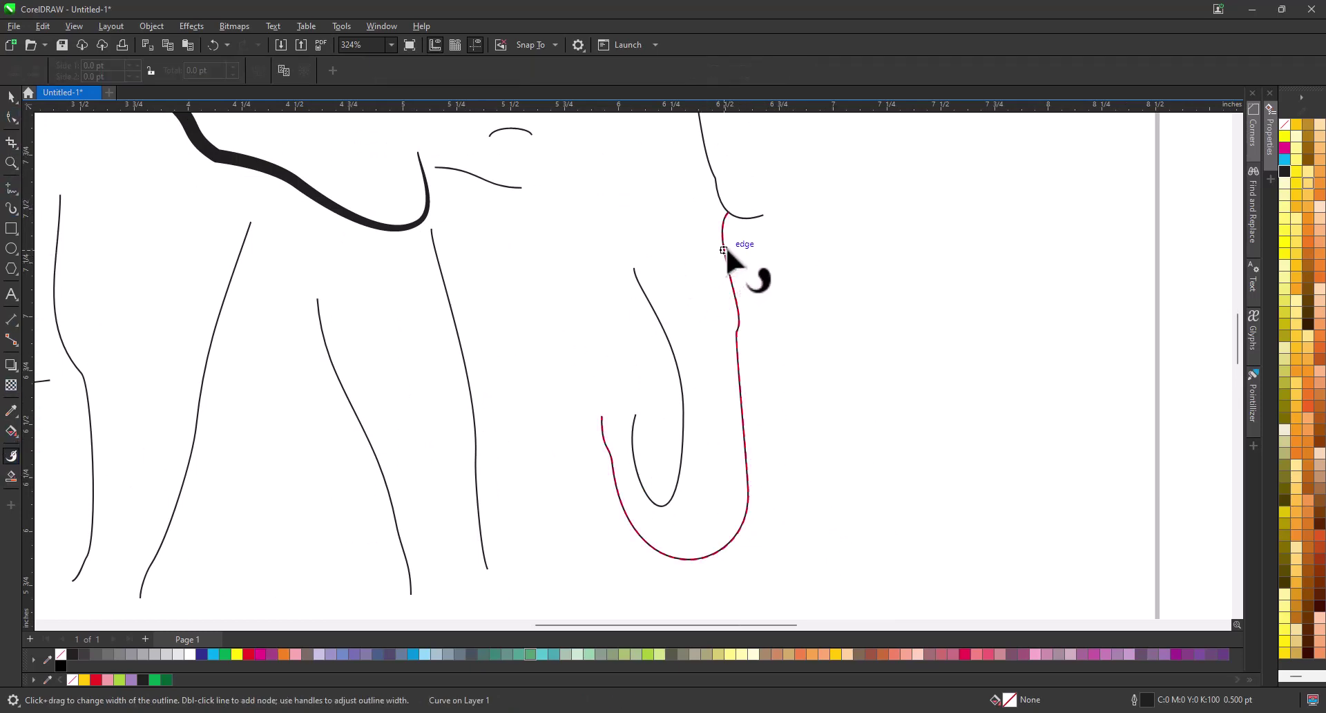
pyautogui.moveTo(726, 246); pyautogui.dragTo(706, 247)
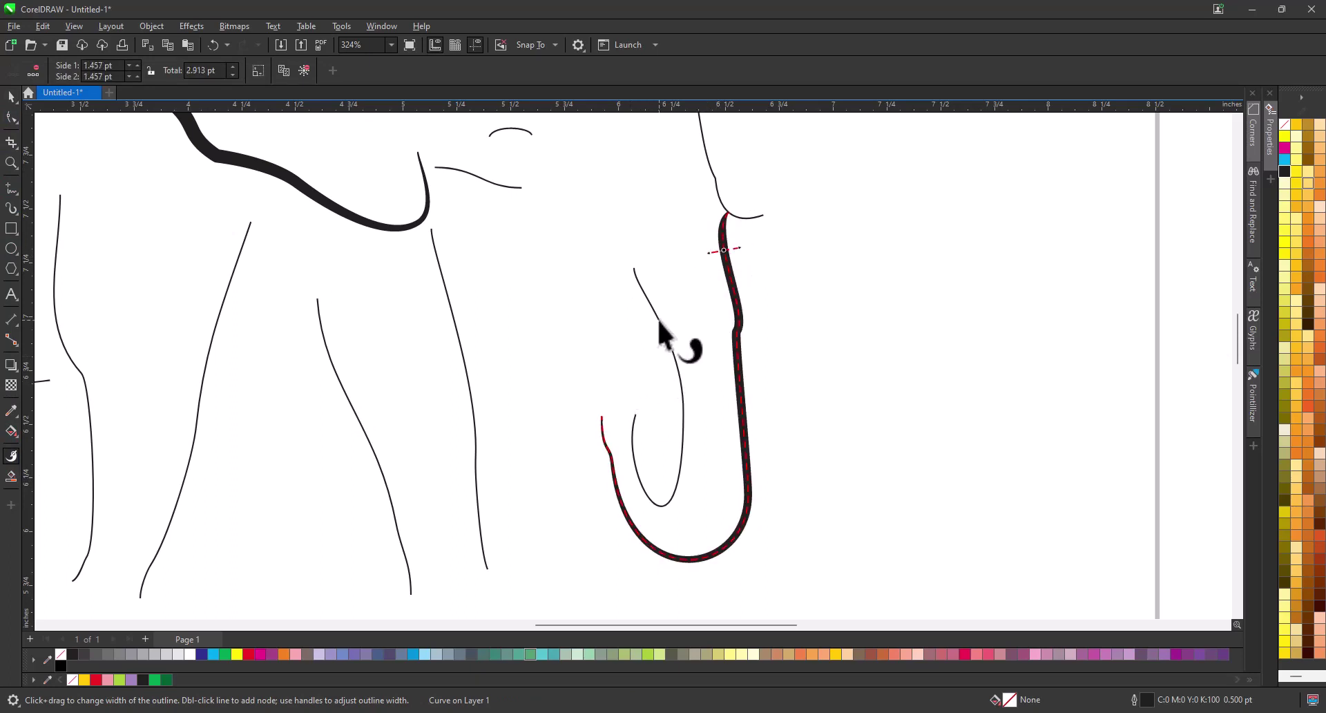
pyautogui.press('Escape')
pyautogui.moveTo(651, 302); pyautogui.dragTo(665, 296)
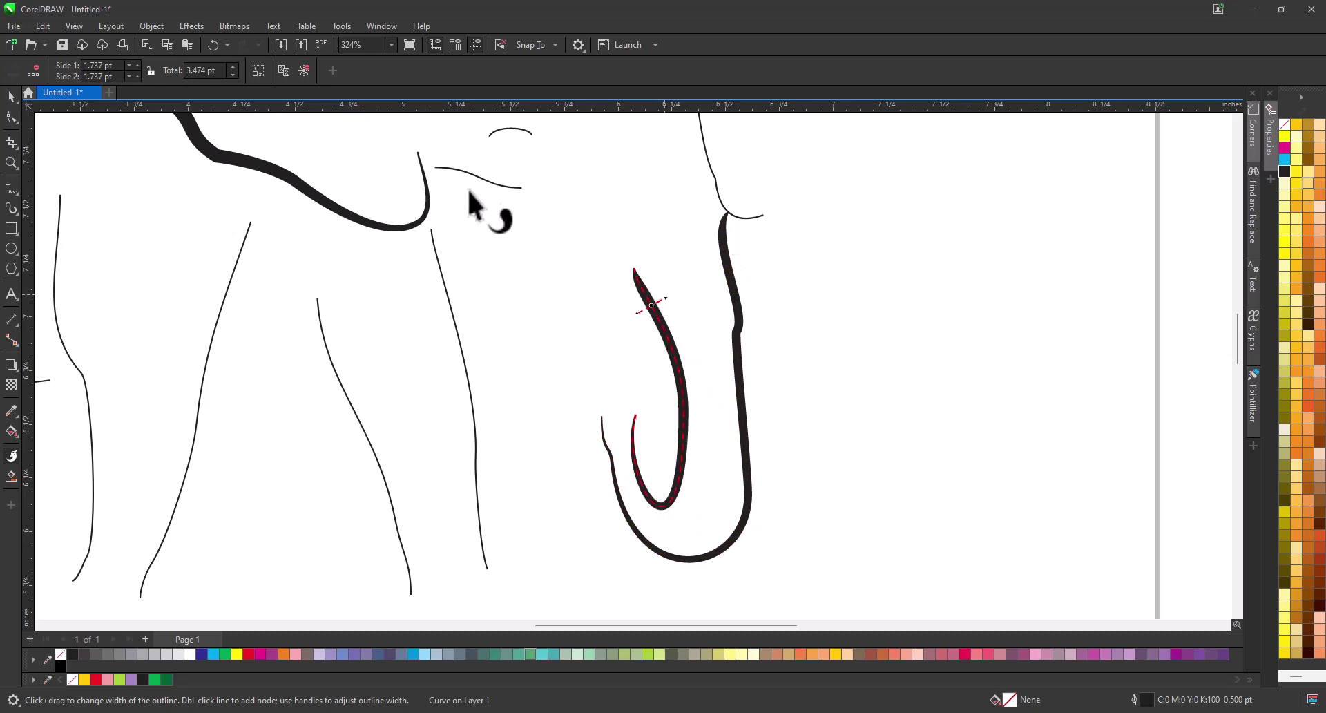
# Step: Thicken the front line of the elephant's foreleg, just below the ear, to about 2.3 pt in total
pyautogui.click(446, 288)
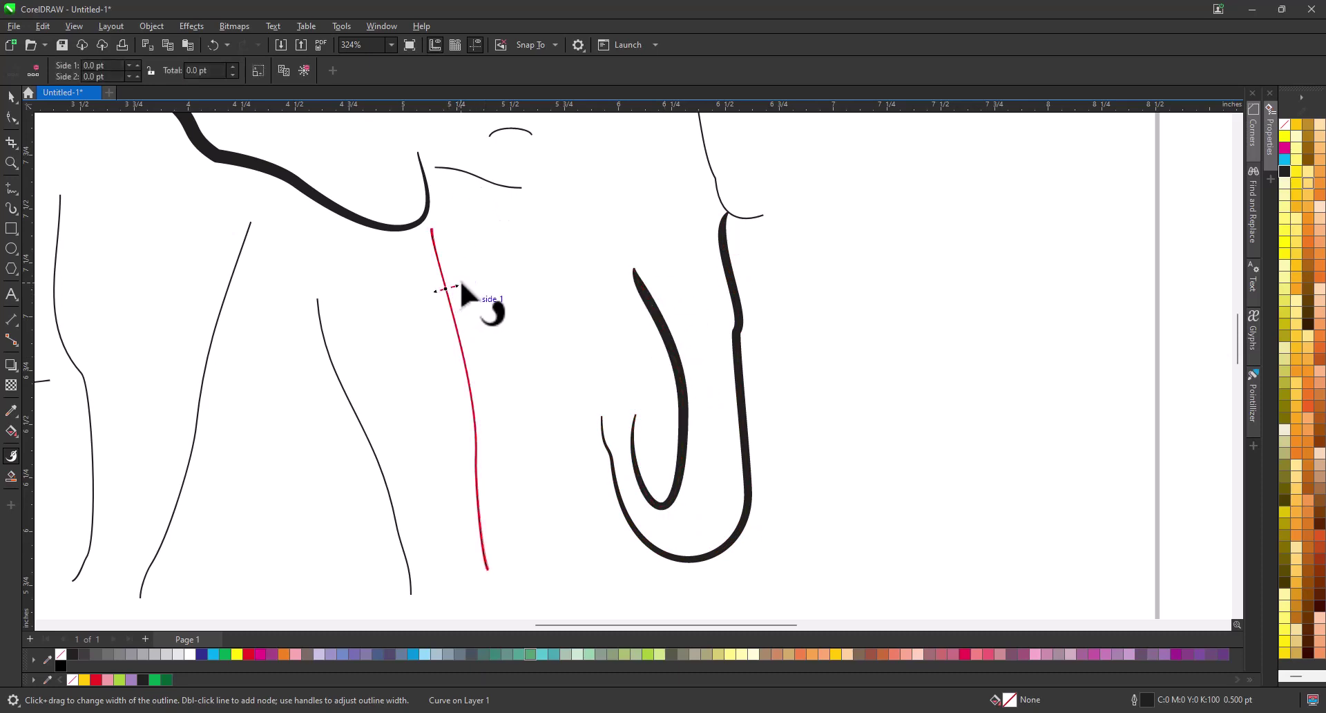
pyautogui.moveTo(456, 286); pyautogui.dragTo(460, 286)
pyautogui.scroll(-5, 449, 293)
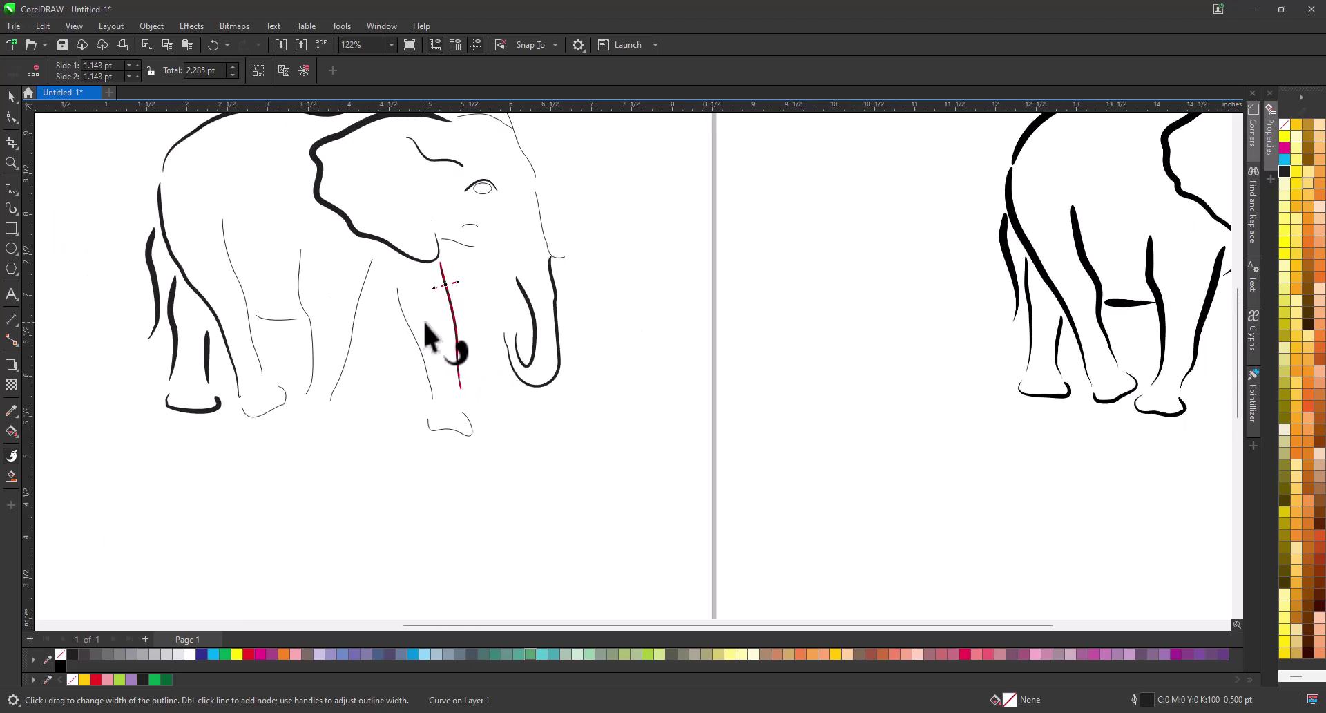
# Step: Select the thin foot curve beneath the elephant's near hind leg
pyautogui.click(10, 163)
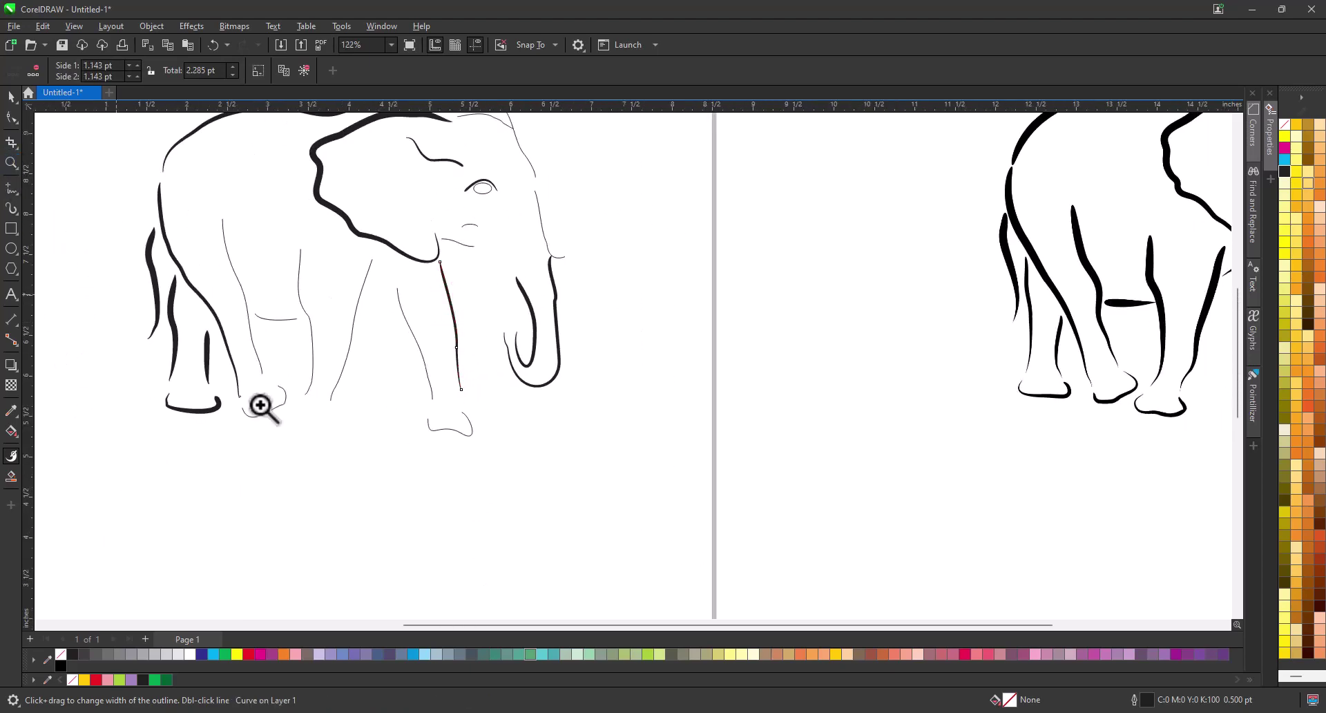
pyautogui.moveTo(184, 326); pyautogui.dragTo(561, 482)
pyautogui.press('space')
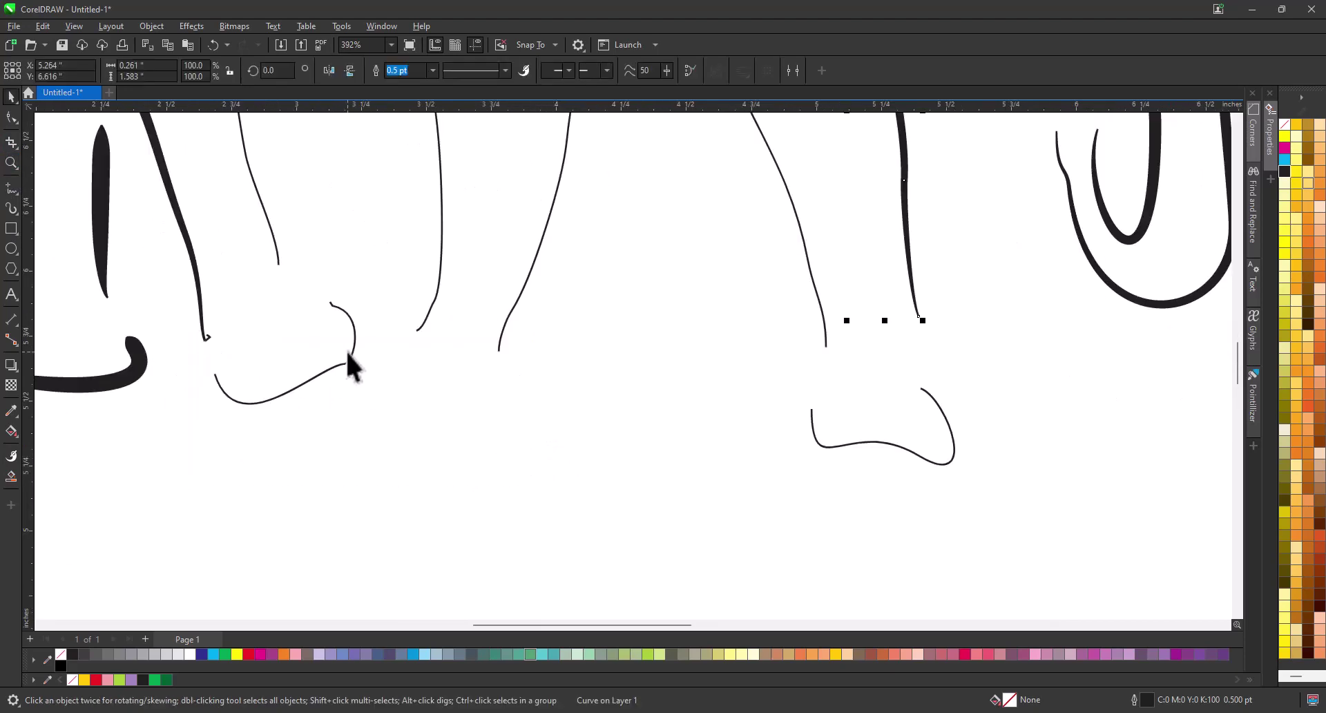
pyautogui.click(351, 347)
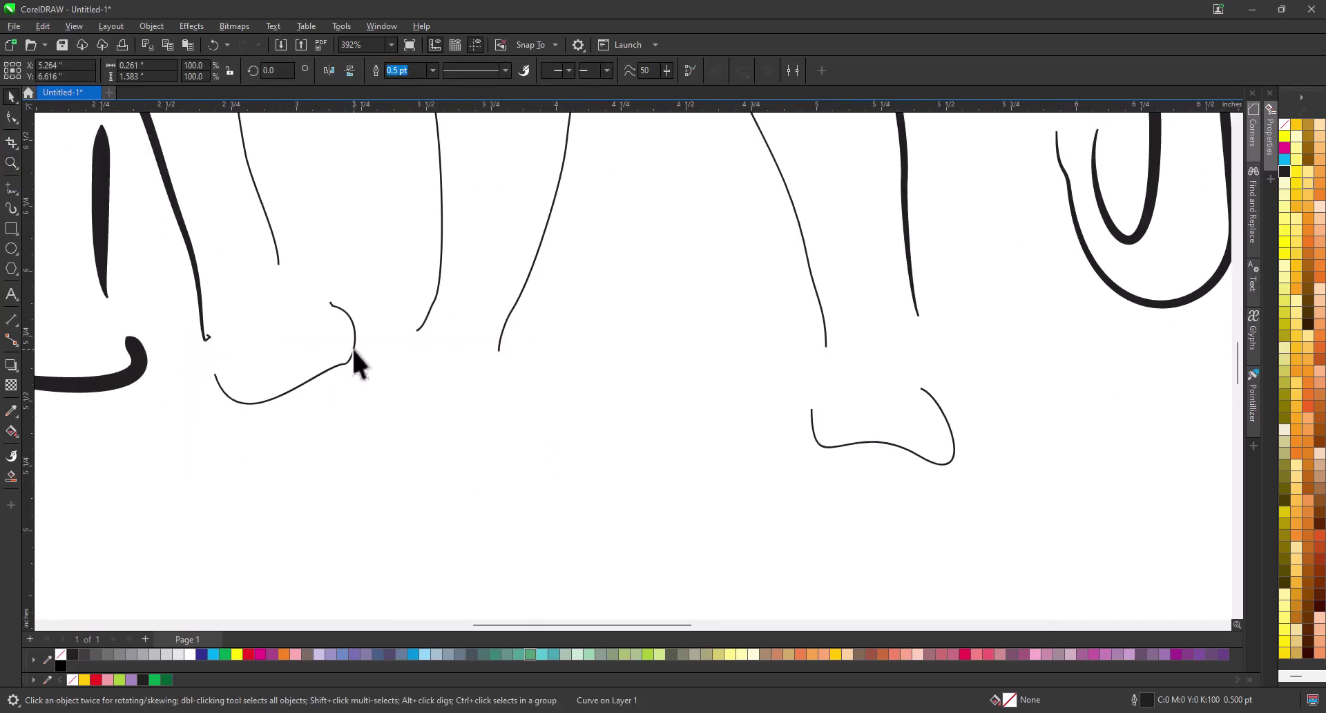
pyautogui.click(11, 432)
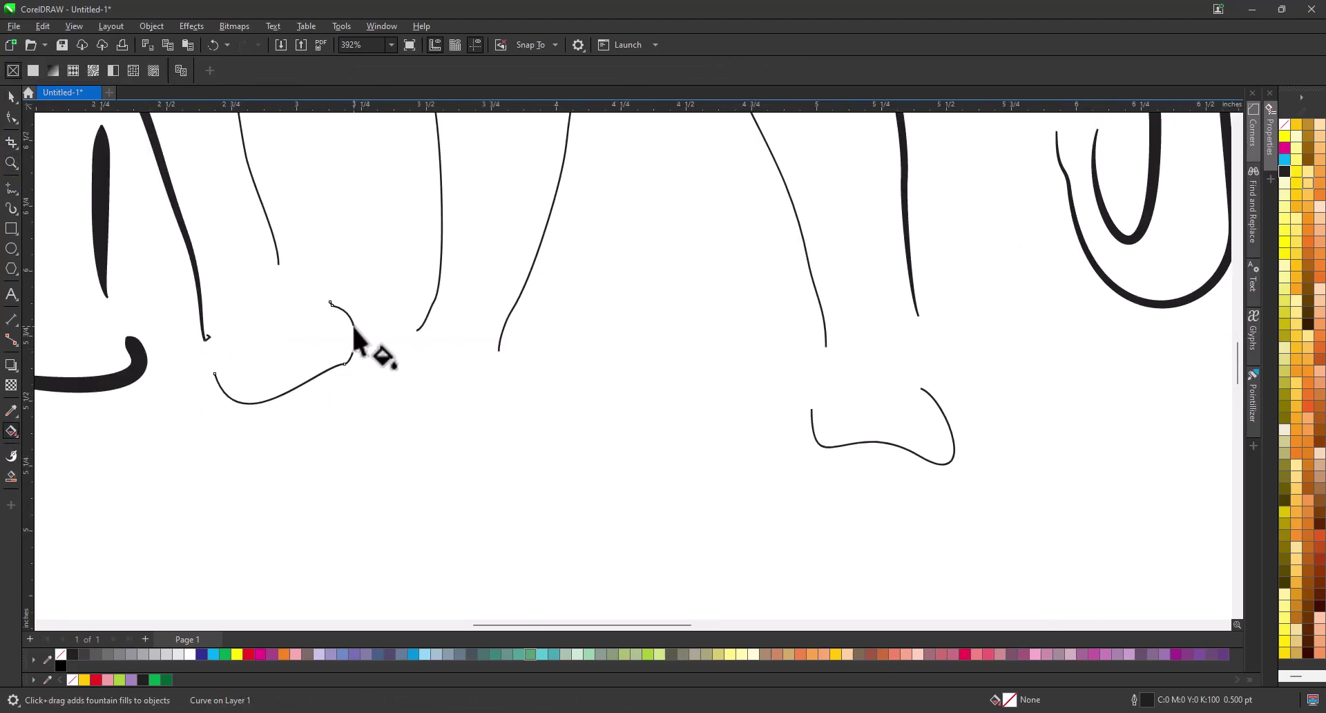
pyautogui.moveTo(353, 326); pyautogui.dragTo(327, 340)
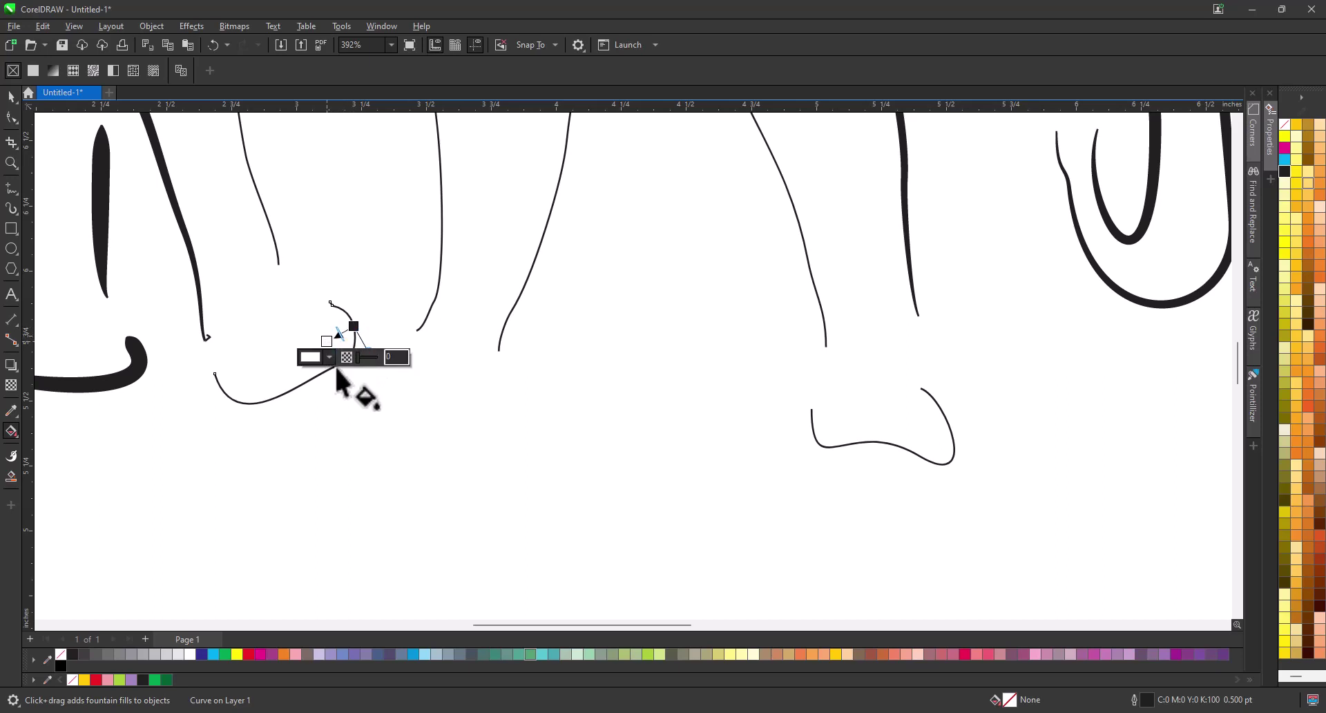
pyautogui.hotkey('ctrl', 'z')
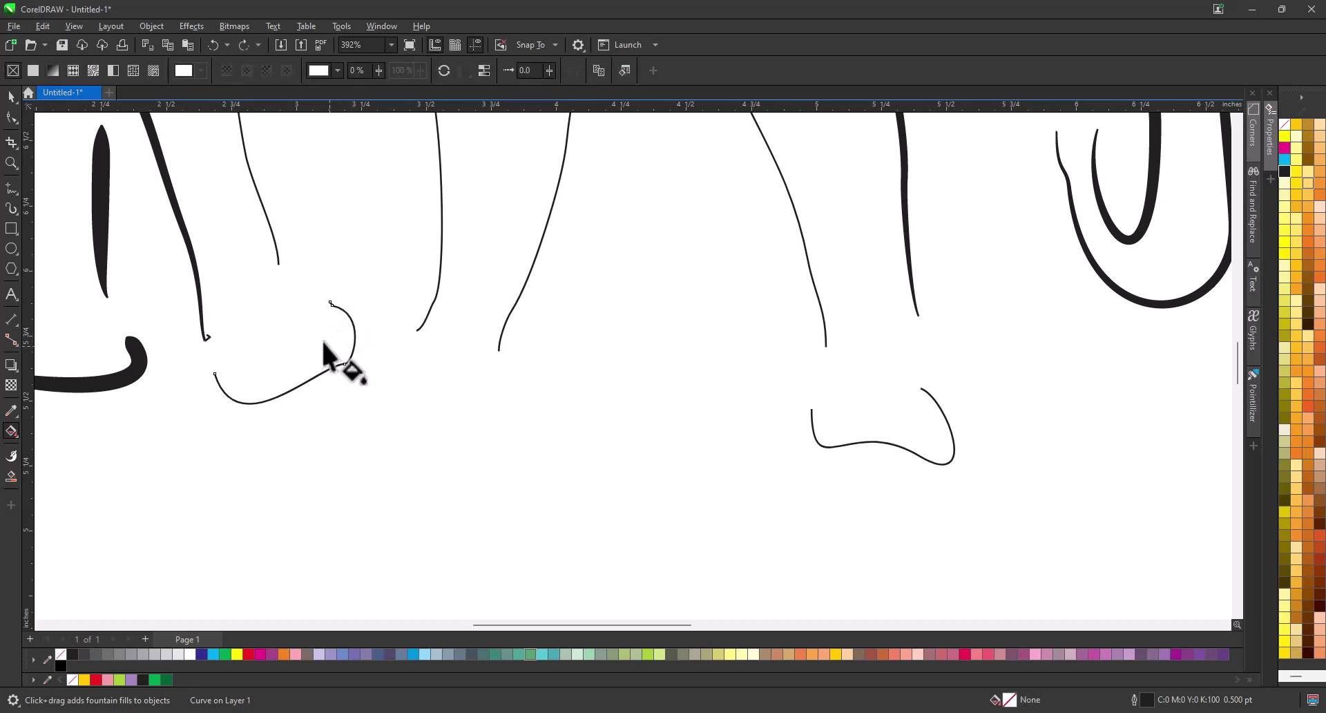
# Step: Thicken the near hind foot's curve and the foremost foot's curve around their front bends with the Variable Outline tool
pyautogui.click(354, 324)
pyautogui.moveTo(338, 337)
pyautogui.mouseDown()
pyautogui.moveTo(312, 344)
pyautogui.moveTo(338, 329)
pyautogui.mouseUp()
pyautogui.click(933, 458)
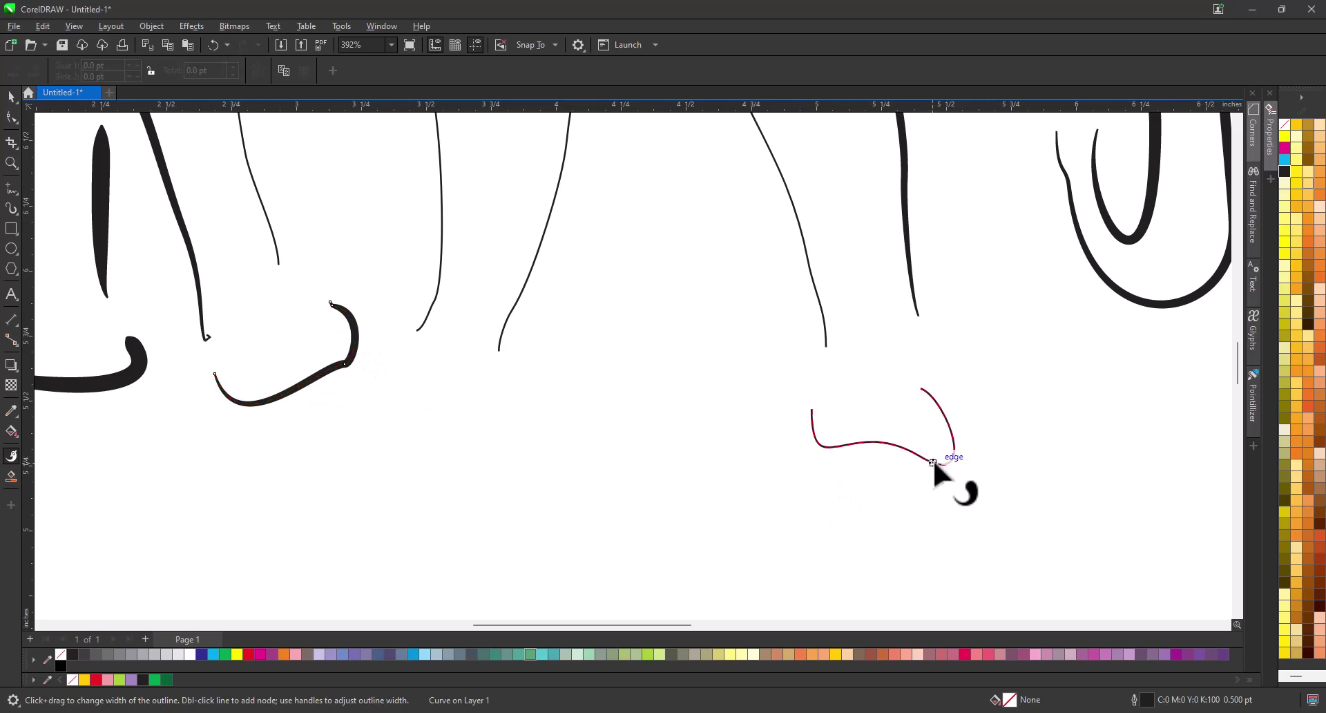
pyautogui.moveTo(951, 441); pyautogui.dragTo(936, 442)
# Step: Thicken the mouth line near its front end and the small arc beneath the eye to about 1.5 pt in total each
pyautogui.click(11, 163)
pyautogui.rightClick(500, 348)
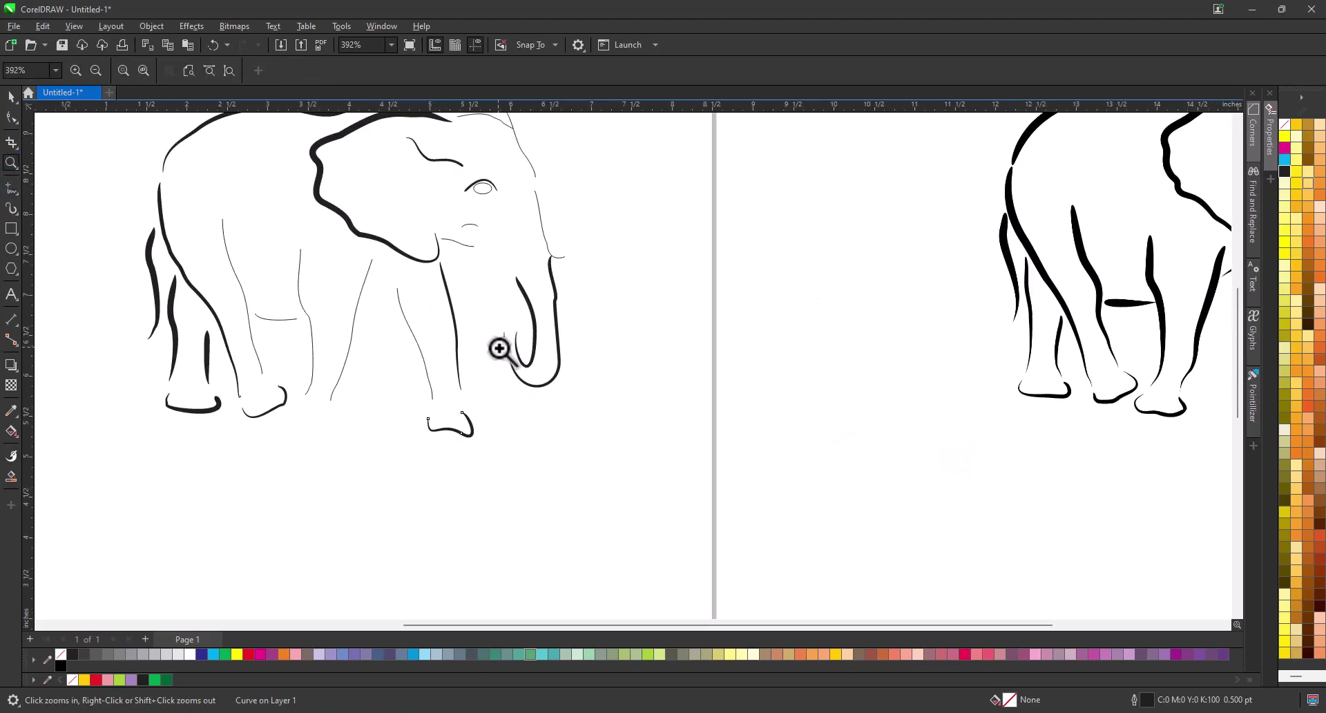
pyautogui.moveTo(383, 195); pyautogui.dragTo(581, 287)
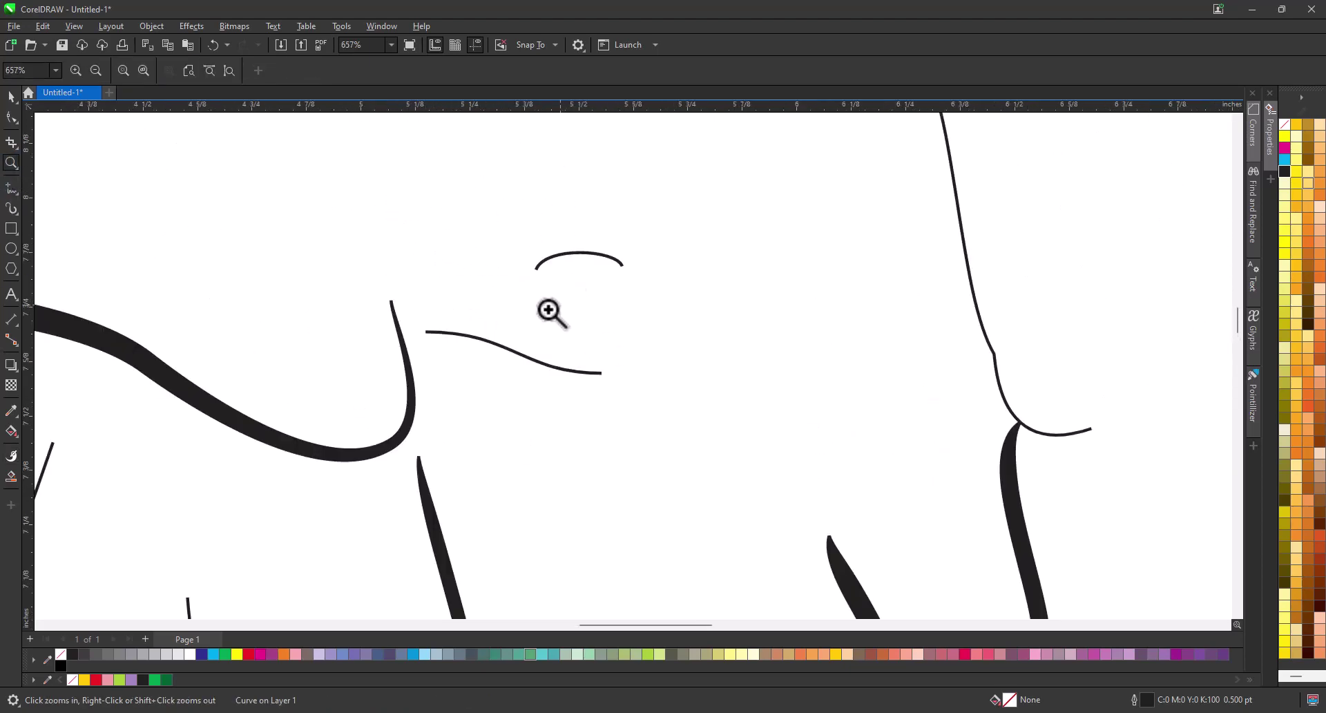
pyautogui.press('space')
pyautogui.click(508, 350)
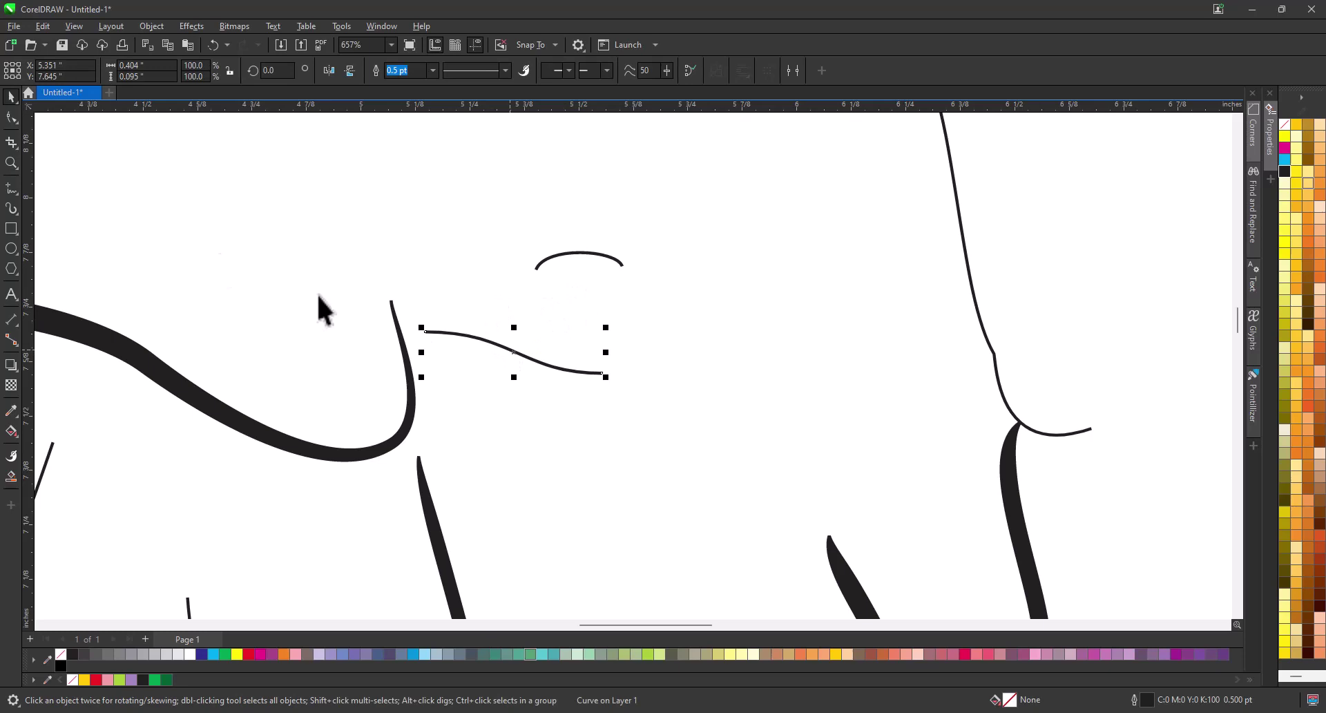
pyautogui.click(11, 457)
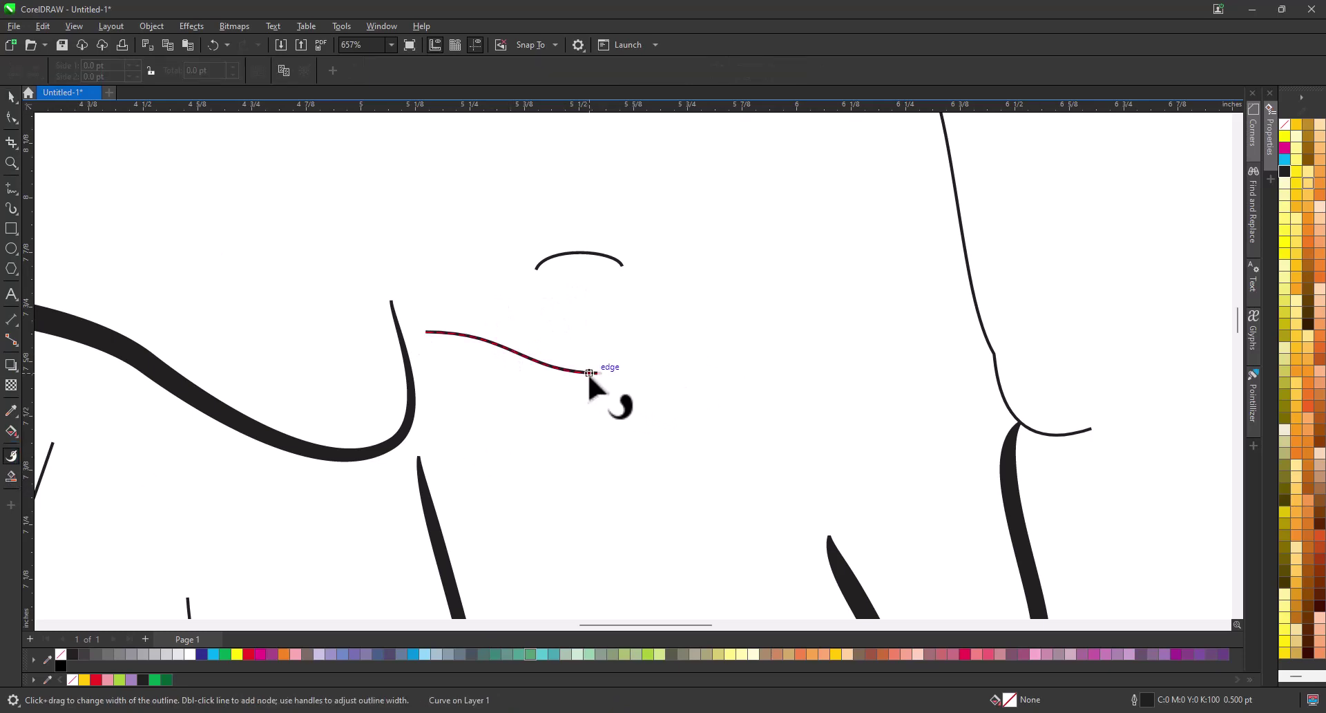
pyautogui.moveTo(585, 387); pyautogui.dragTo(581, 386)
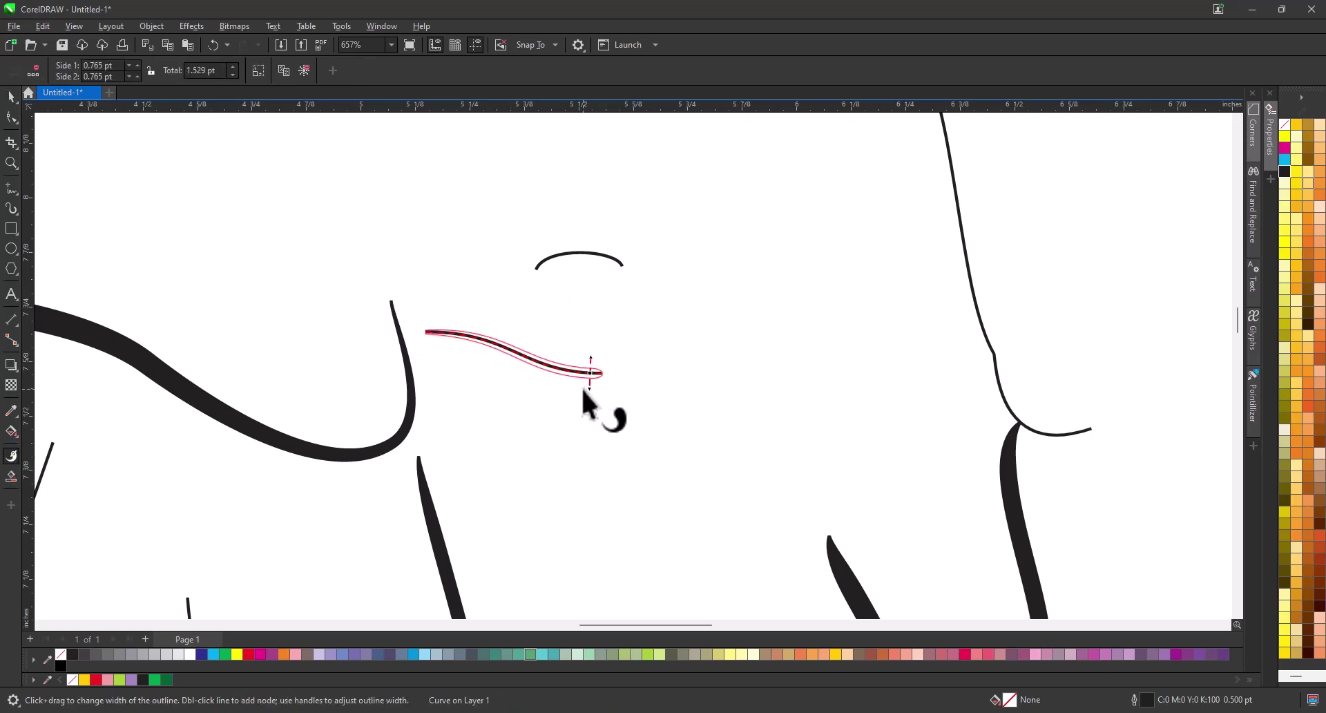
pyautogui.click(590, 254)
pyautogui.moveTo(590, 253); pyautogui.dragTo(594, 278)
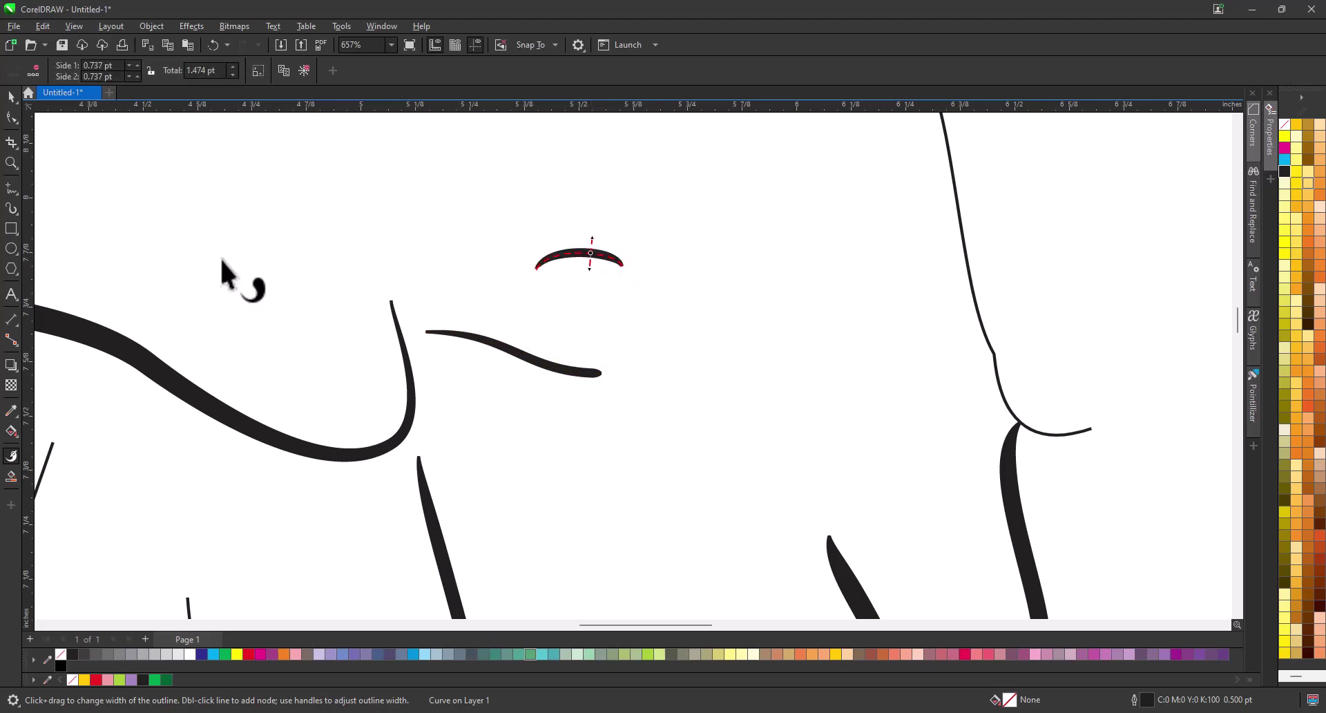
# Step: Thicken the upper front line of the trunk to about 1.4 pt in total near its upper end
pyautogui.scroll(-3, 775, 246)
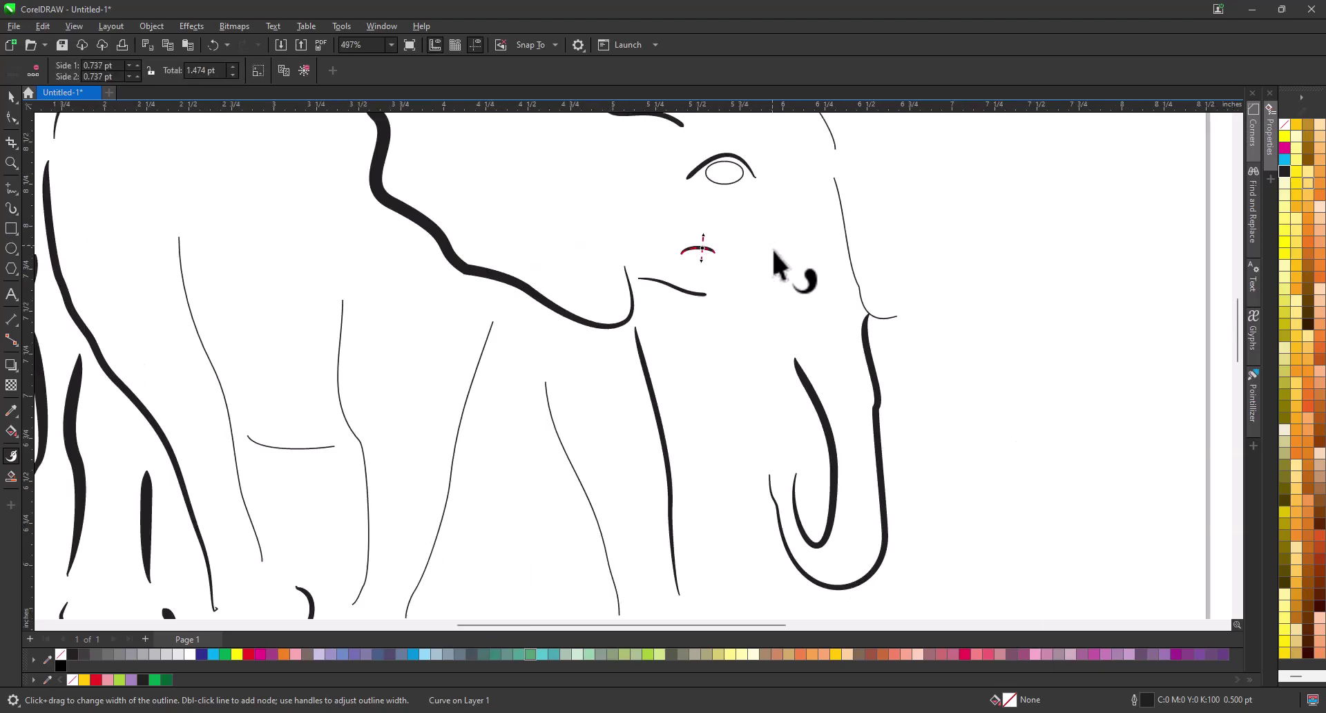
pyautogui.click(841, 222)
pyautogui.moveTo(840, 220)
pyautogui.mouseDown()
pyautogui.moveTo(826, 226)
pyautogui.moveTo(858, 221)
pyautogui.mouseUp()
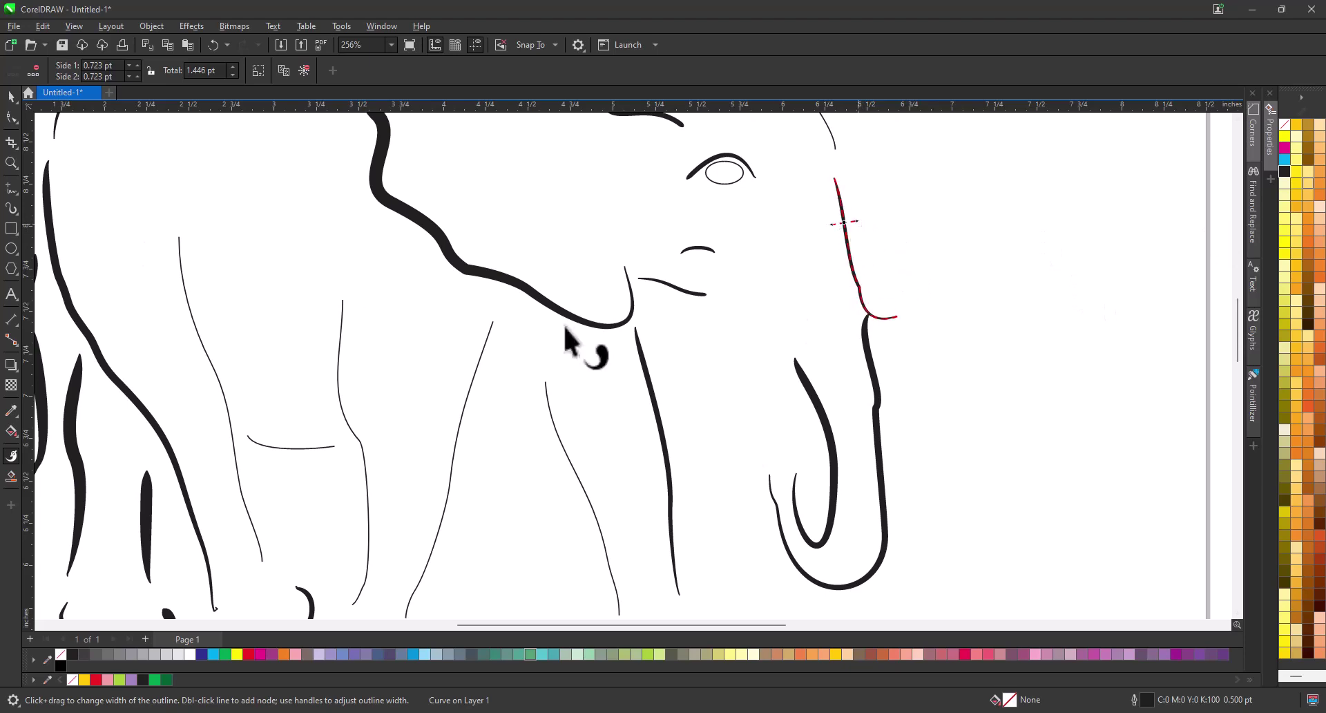
# Step: Shift the short curve on top of the head slightly toward the ear, away from the forehead line
pyautogui.click(12, 170)
pyautogui.rightClick(661, 279)
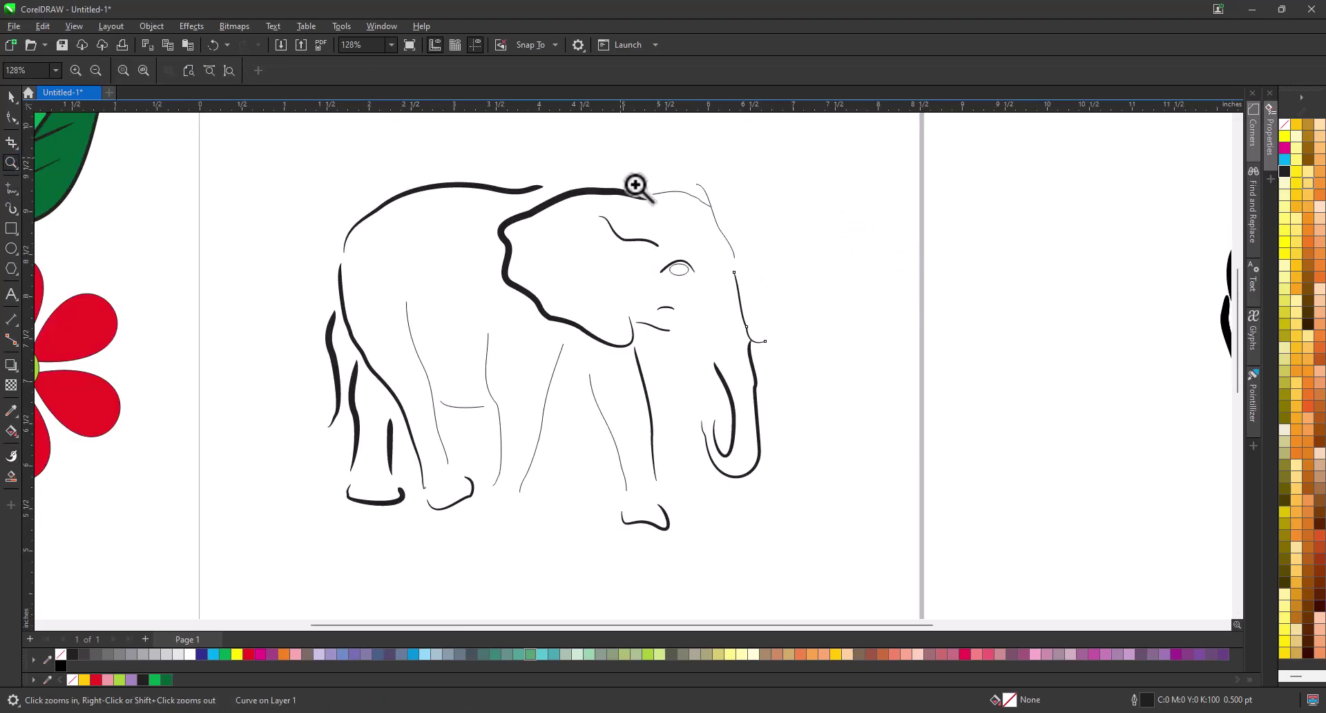
pyautogui.moveTo(634, 183); pyautogui.dragTo(787, 326)
pyautogui.press('space')
pyautogui.click(588, 255)
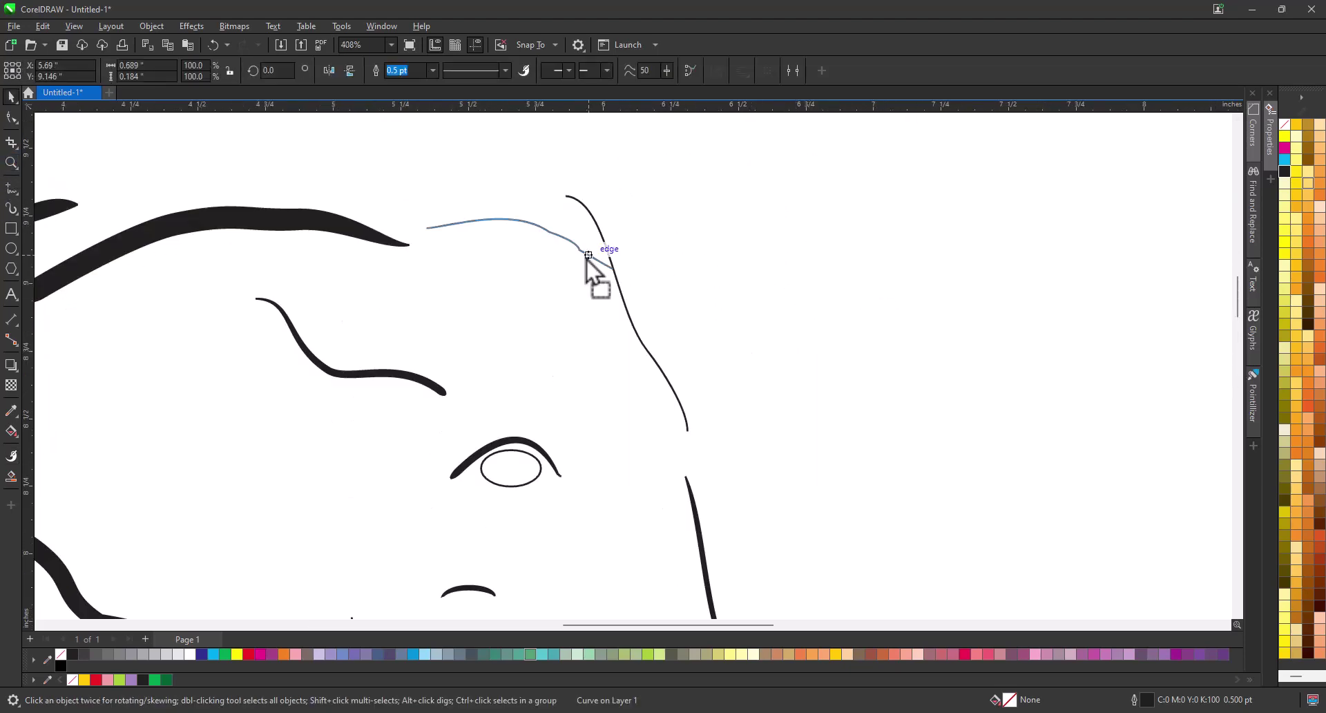
pyautogui.moveTo(575, 262); pyautogui.dragTo(577, 261)
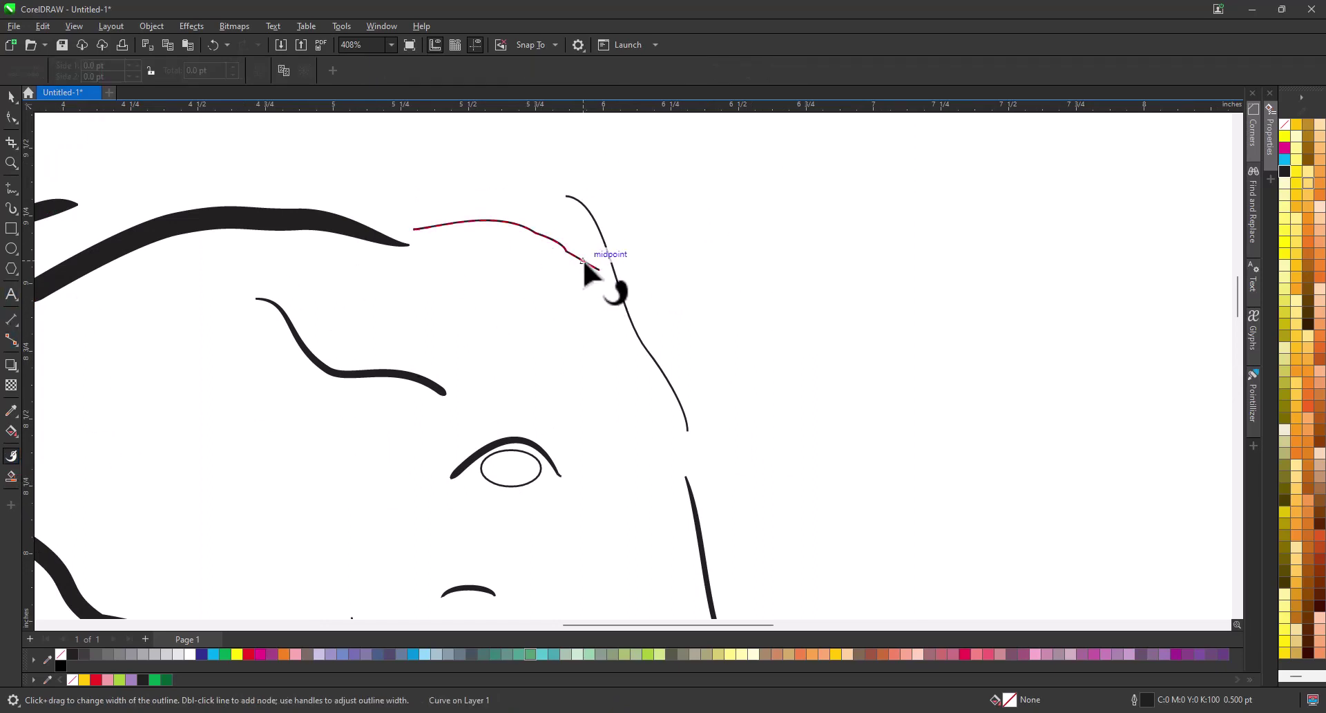
# Step: Thicken the short curve on top of the head near its front end, and thicken the forehead profile line
pyautogui.moveTo(582, 258); pyautogui.dragTo(569, 272)
pyautogui.click(636, 337)
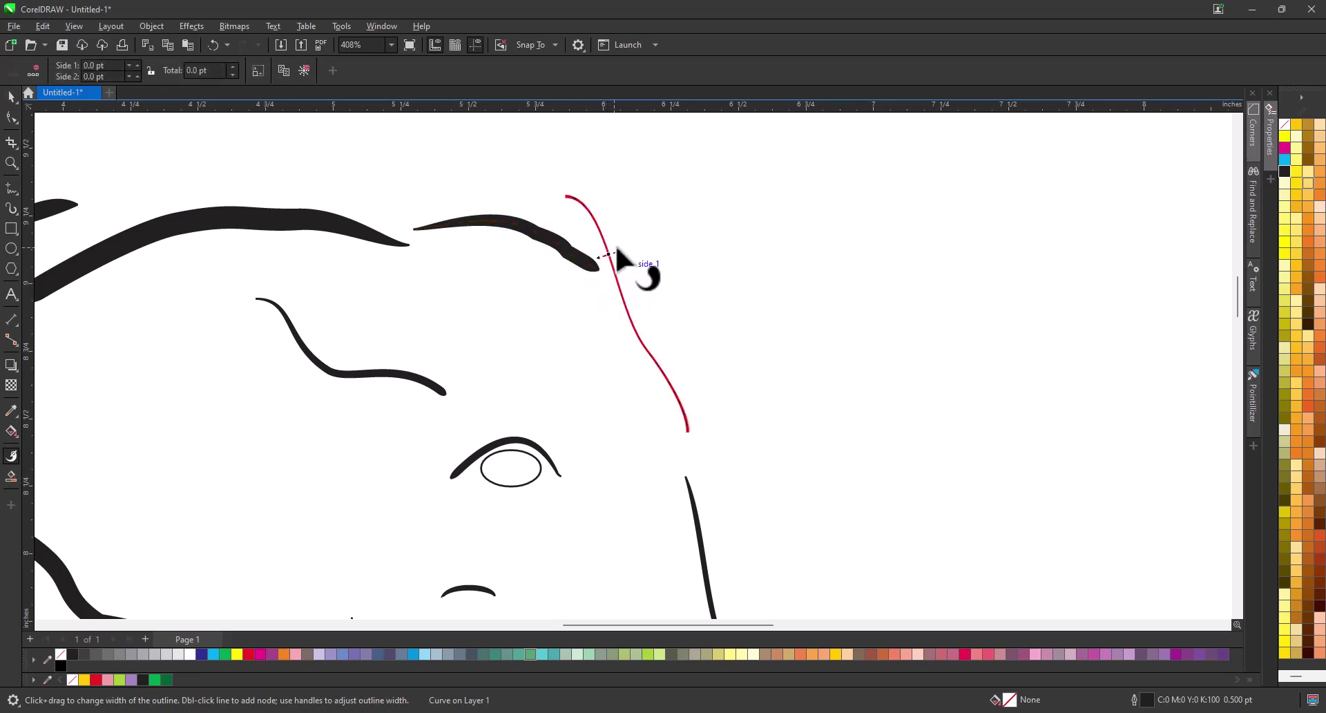
pyautogui.moveTo(610, 254); pyautogui.dragTo(631, 271)
# Step: Thicken the front line of the near hind leg to about 7.9 pt in total near its upper end with the Variable Outline tool
pyautogui.click(11, 163)
pyautogui.rightClick(482, 349)
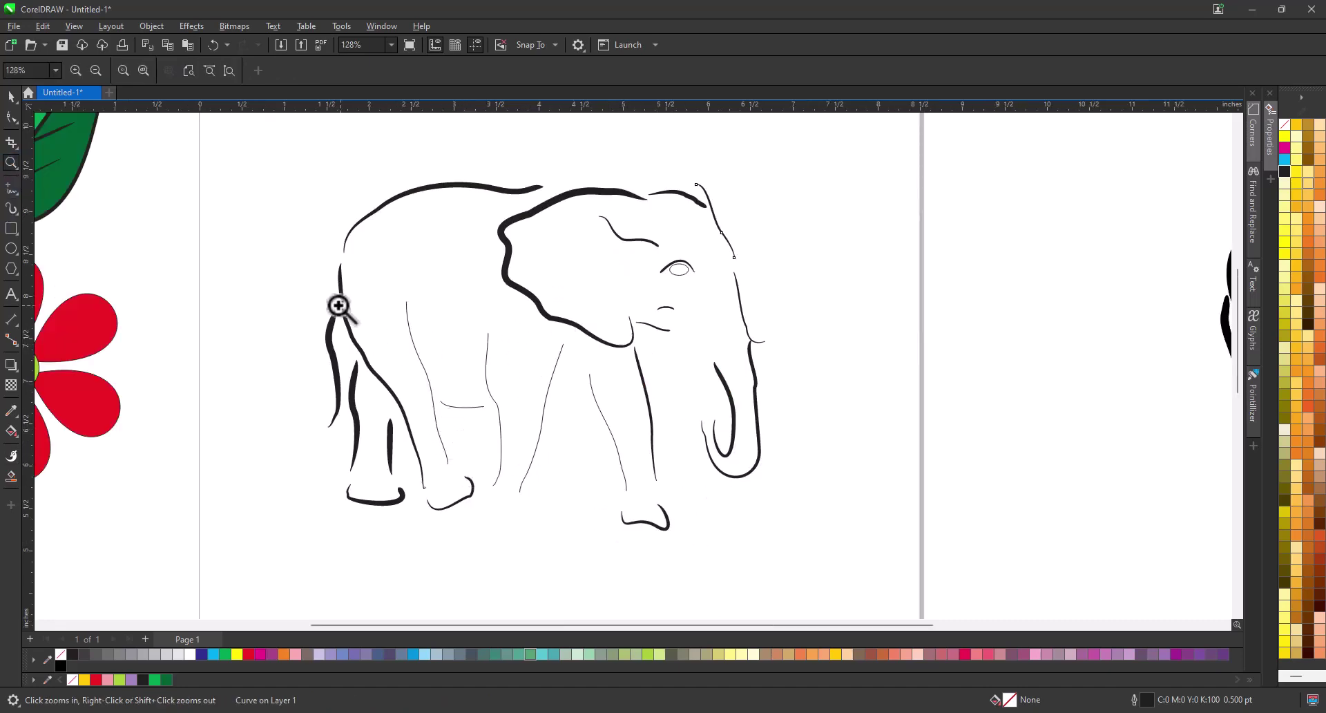
pyautogui.moveTo(311, 272); pyautogui.dragTo(734, 547)
pyautogui.press('space')
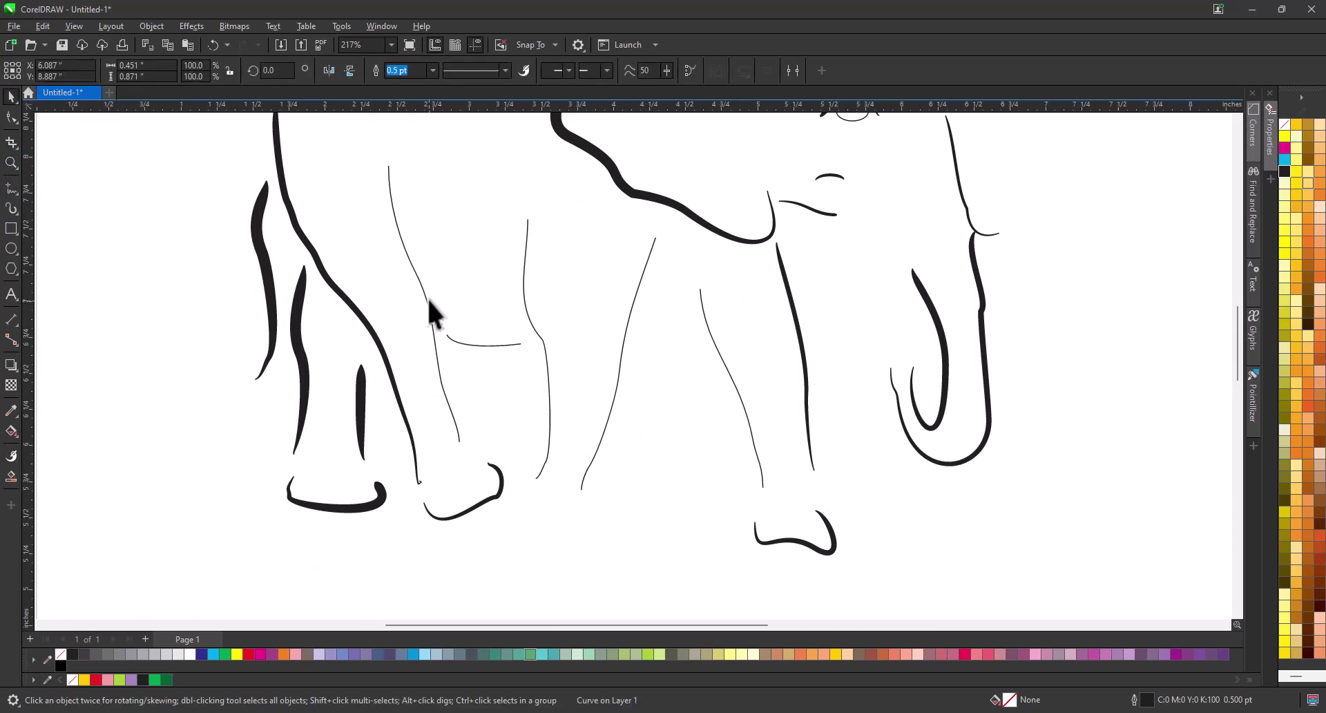
pyautogui.click(421, 293)
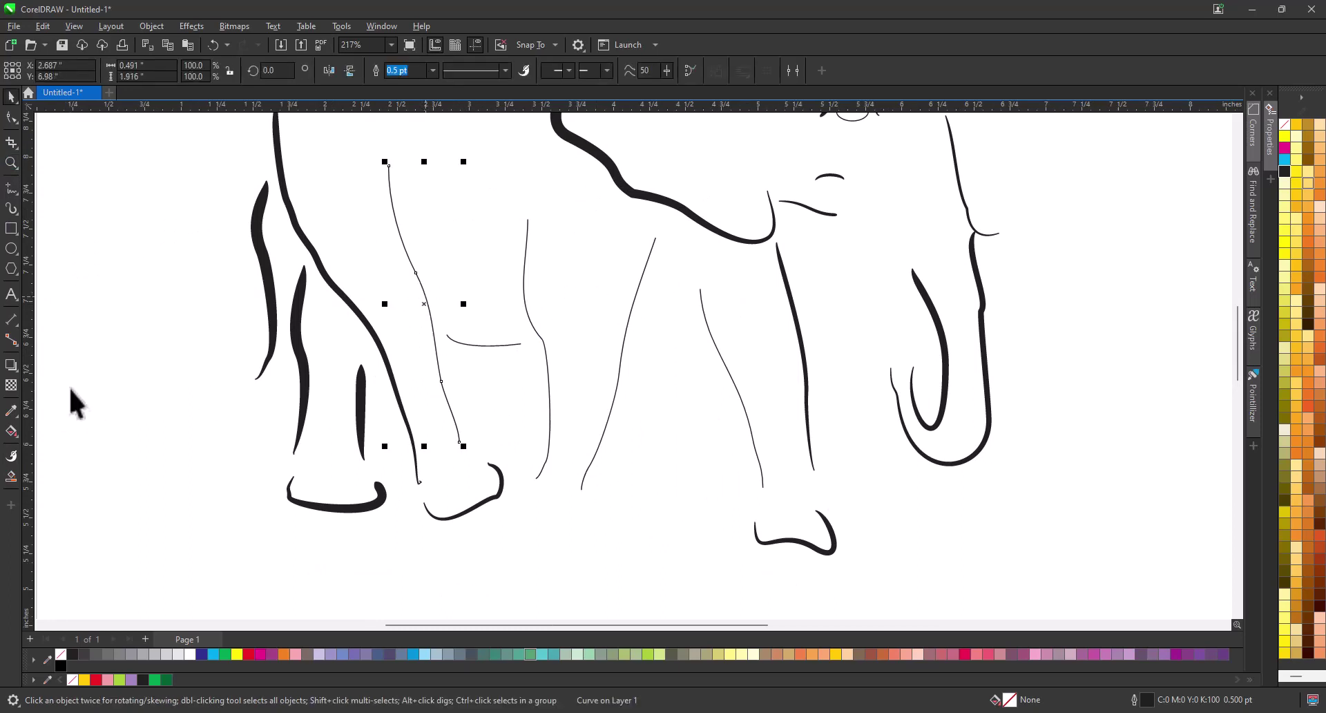
pyautogui.click(12, 456)
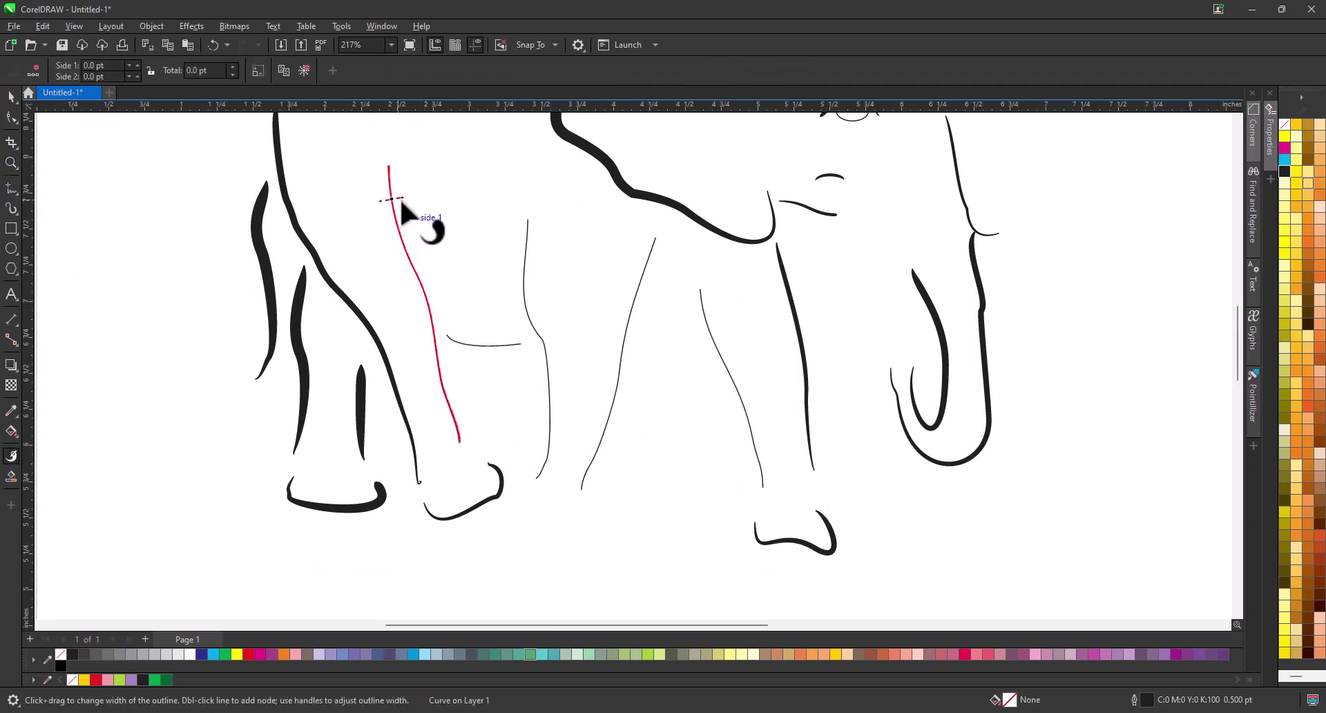
pyautogui.moveTo(408, 197); pyautogui.dragTo(422, 201)
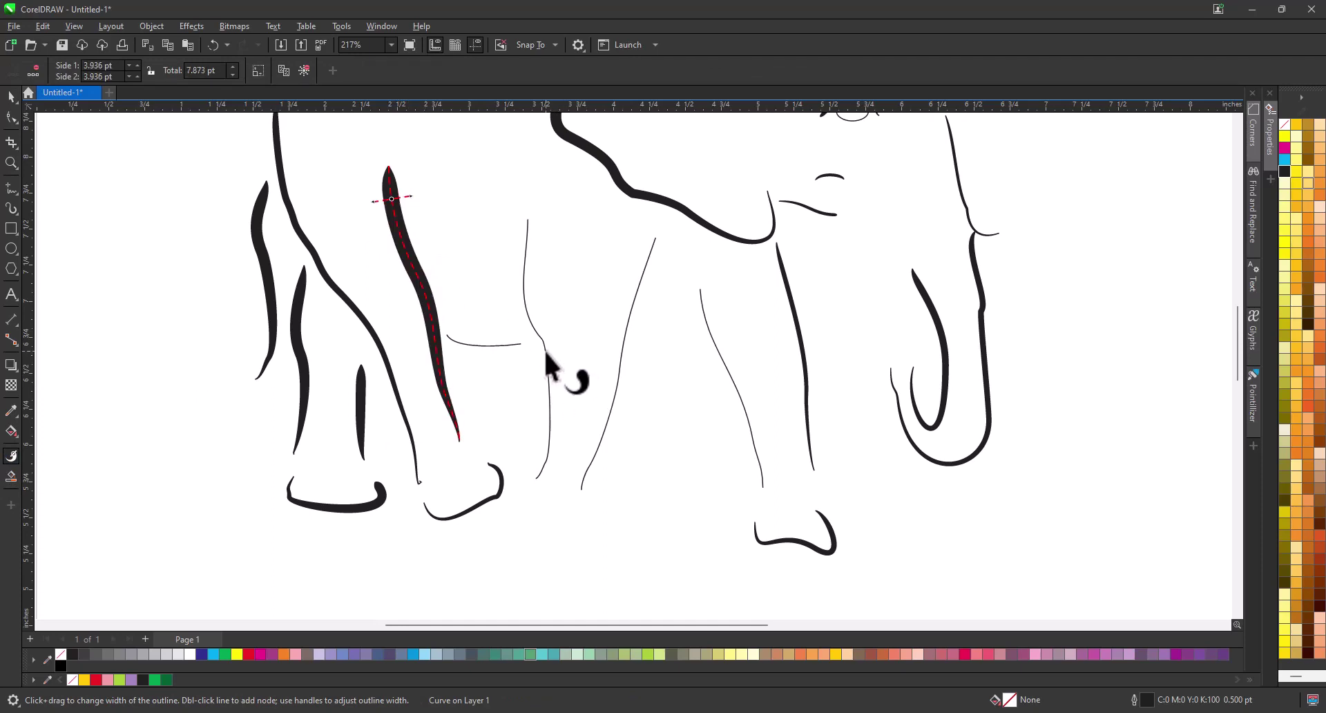
# Step: Thicken the rear line of the rearward foreleg and the short horizontal belly line beside it
pyautogui.moveTo(525, 262); pyautogui.dragTo(540, 259)
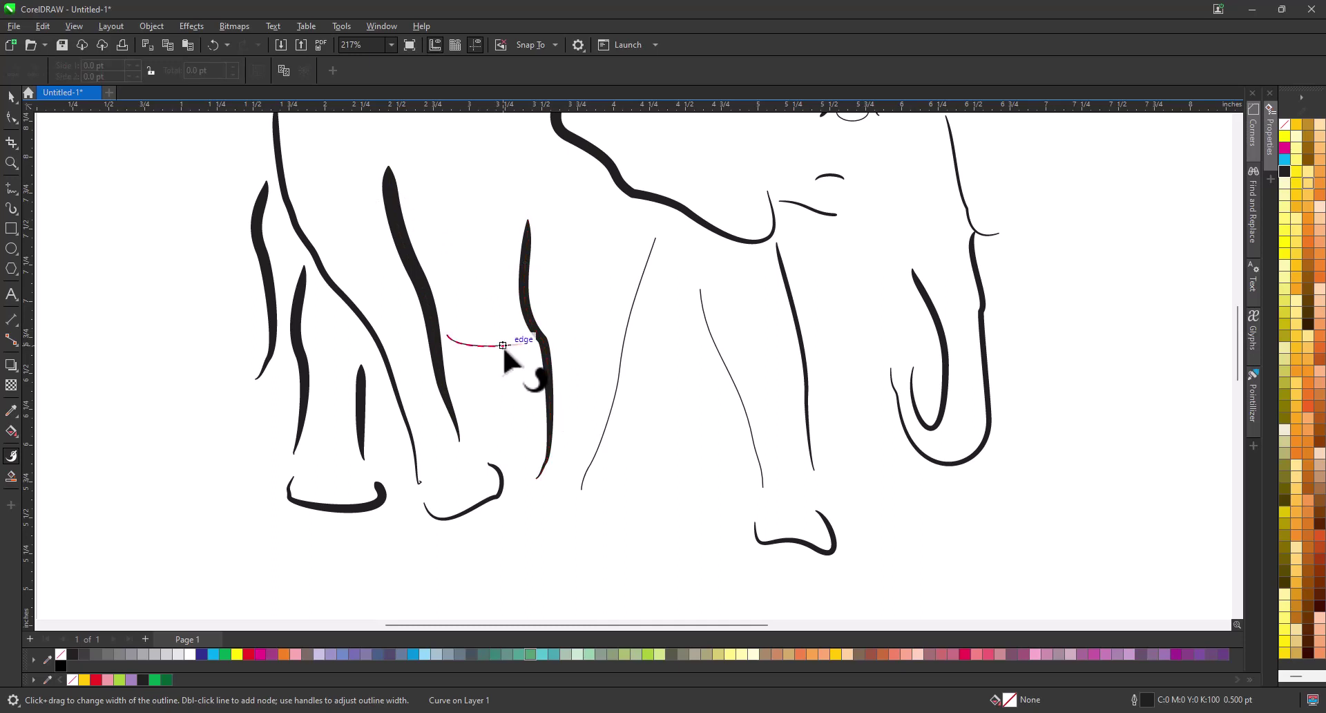
pyautogui.moveTo(510, 344); pyautogui.dragTo(527, 379)
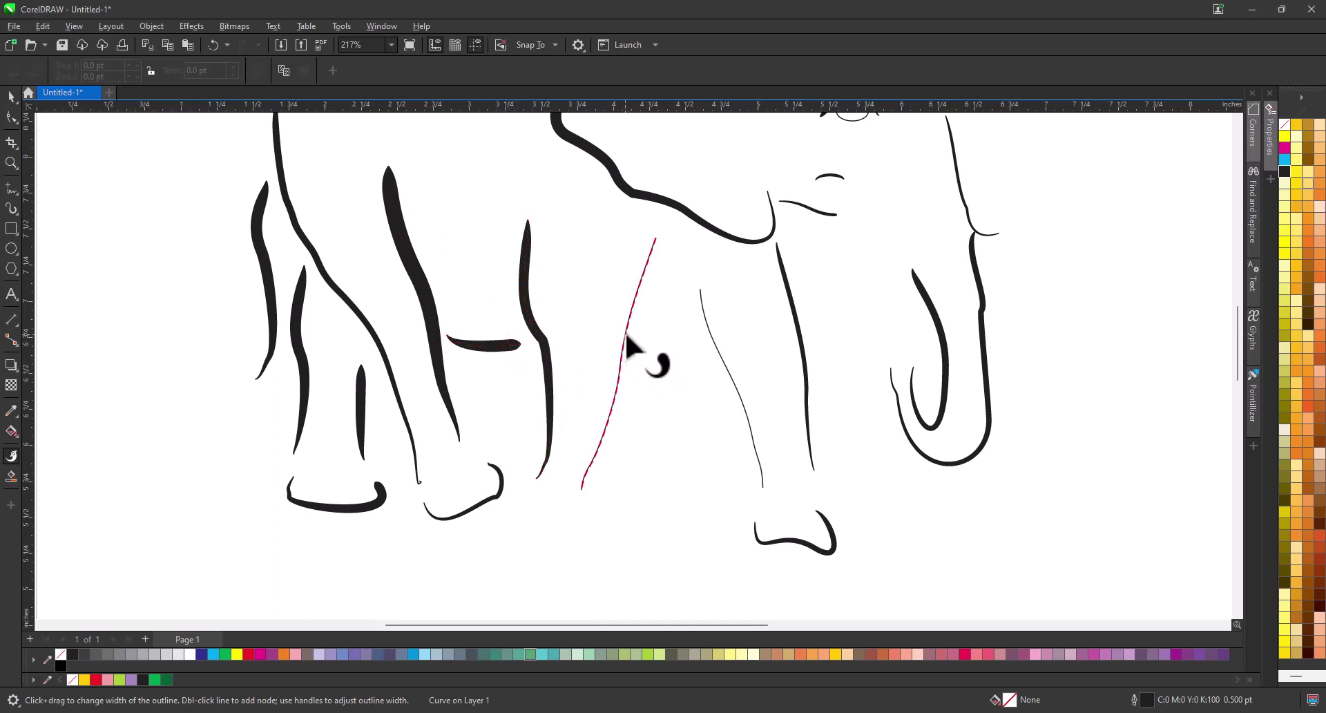
# Step: Thicken the front line of the rearward foreleg moderately, and the back line of the foremost leg to about 4.1 pt in total
pyautogui.moveTo(624, 334); pyautogui.dragTo(637, 338)
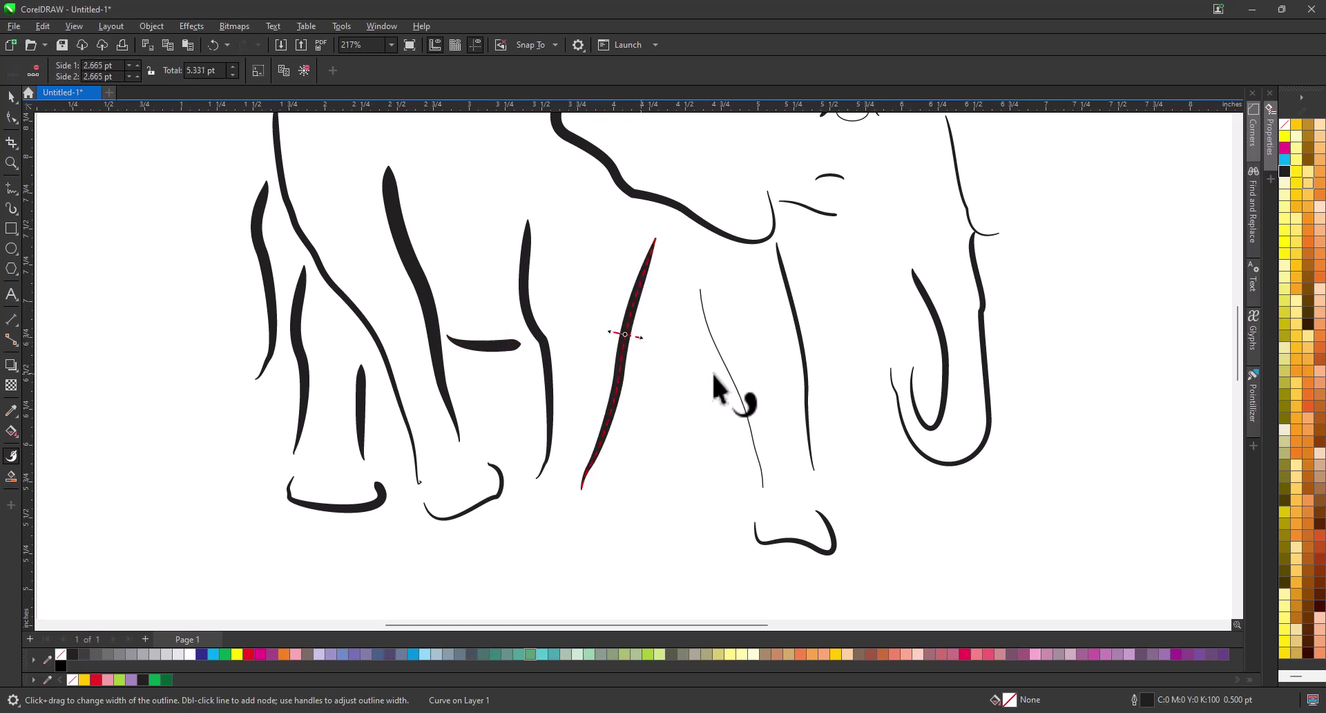
pyautogui.hotkey('ctrl', 'z')
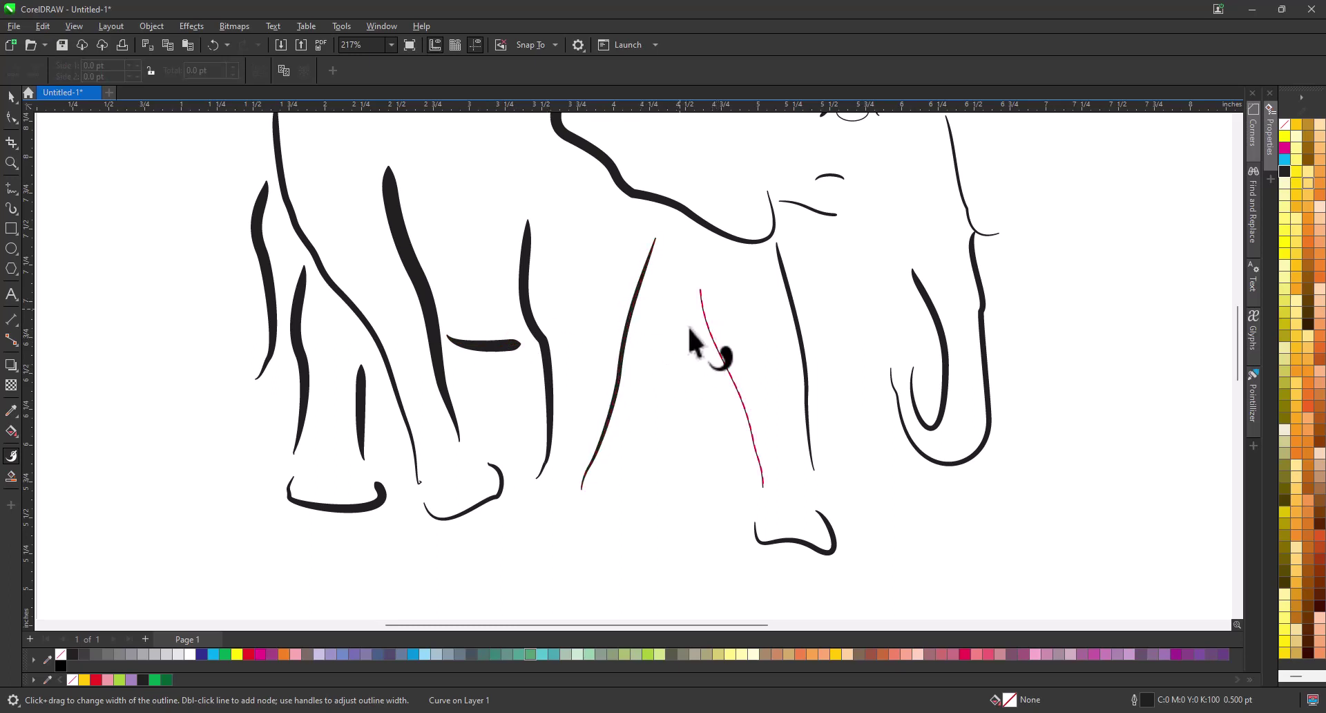
pyautogui.moveTo(705, 321); pyautogui.dragTo(690, 326)
# Step: Duplicate the foremost foot's curve and place the copy beneath the rearward foreleg
pyautogui.click(11, 163)
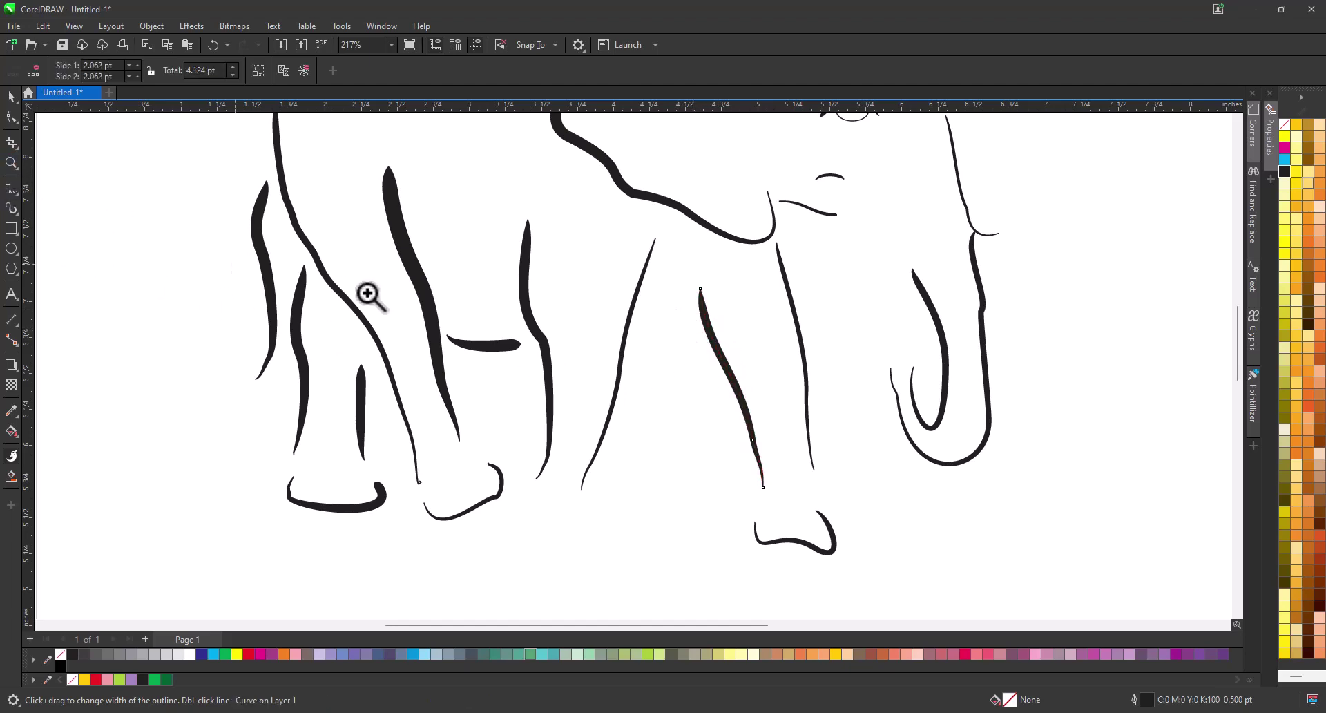
pyautogui.rightClick(370, 297)
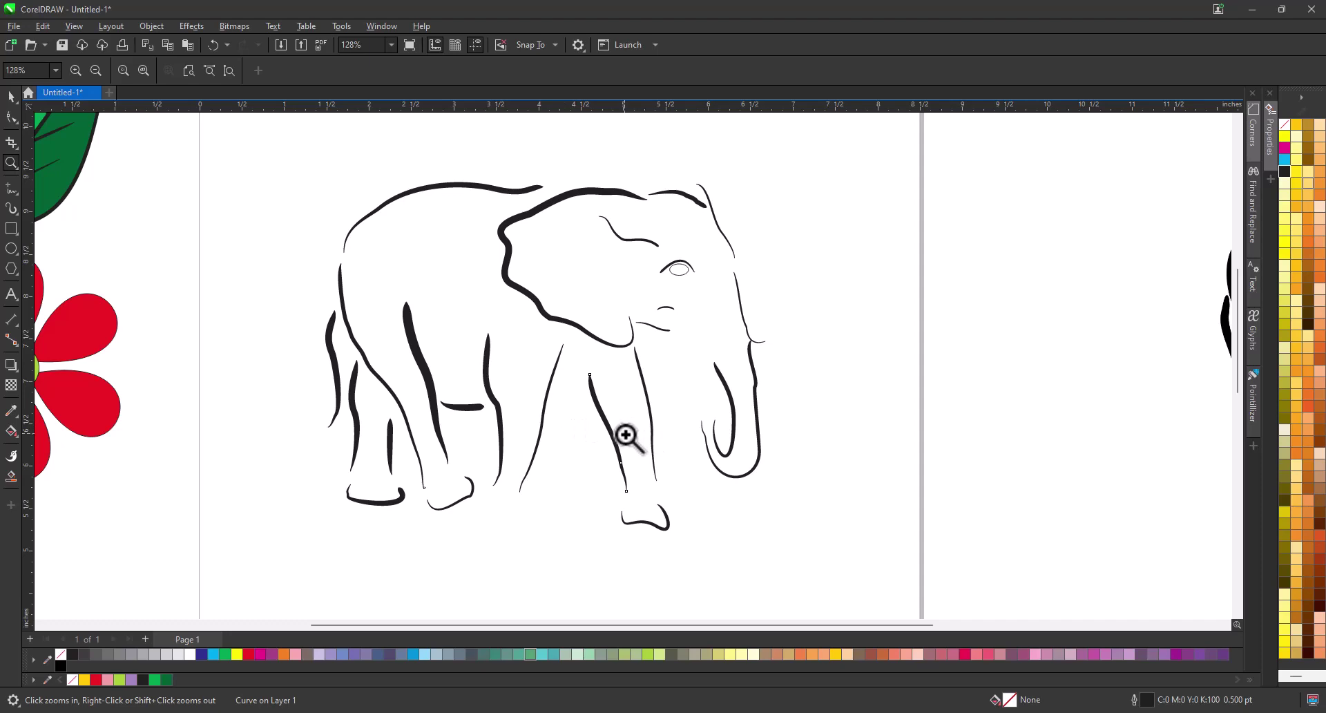
pyautogui.rightClick(671, 406)
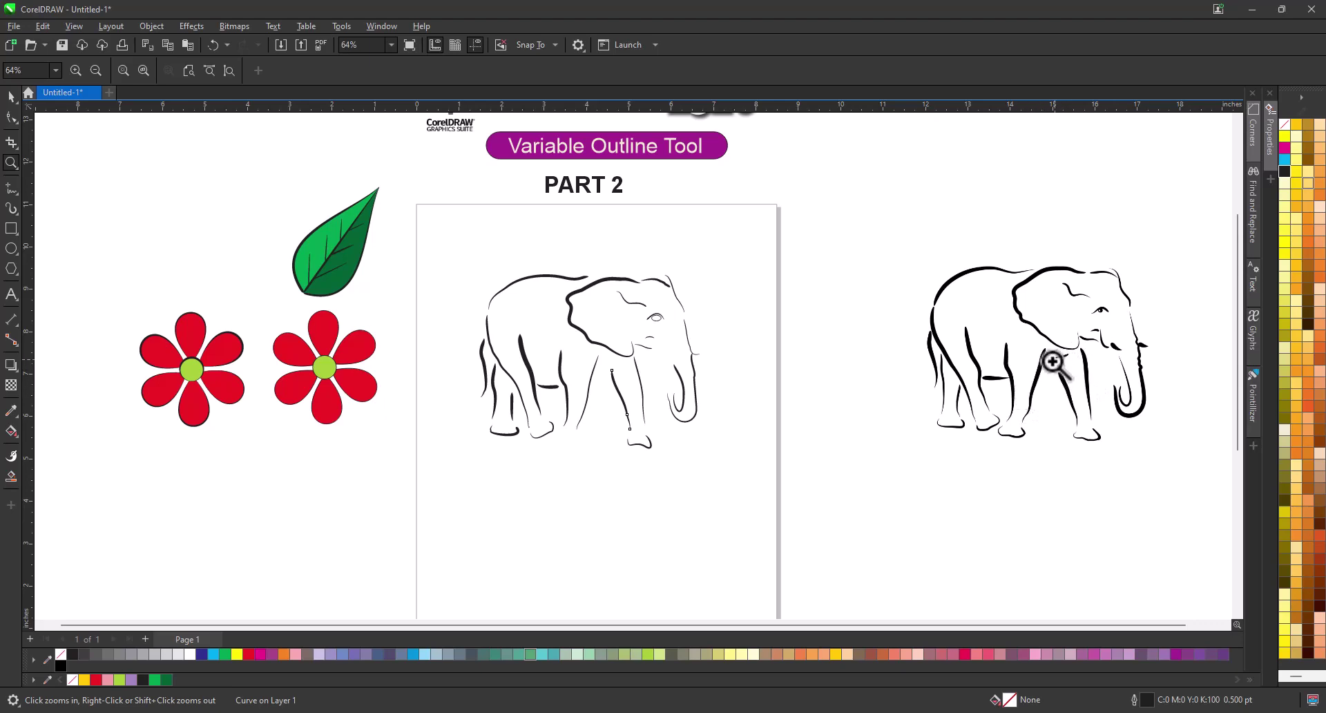
pyautogui.moveTo(466, 257); pyautogui.dragTo(777, 467)
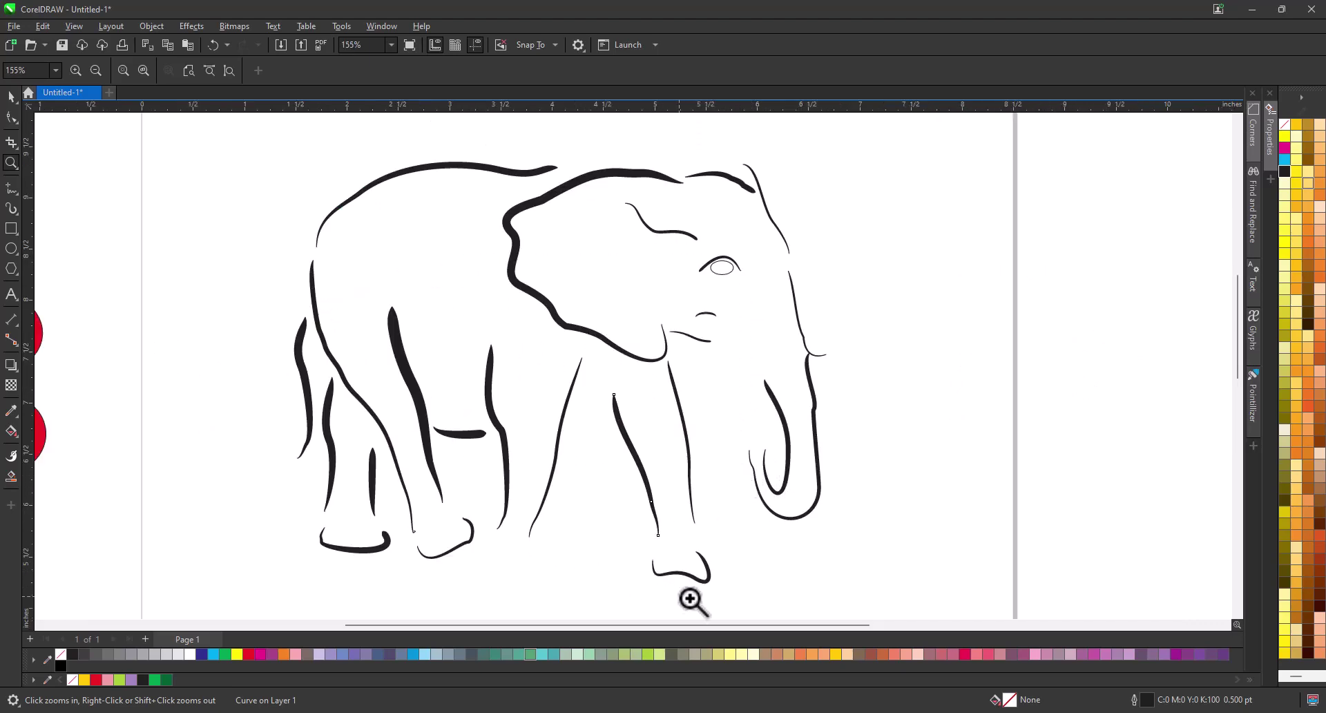
pyautogui.press('space')
pyautogui.moveTo(701, 584); pyautogui.dragTo(548, 565)
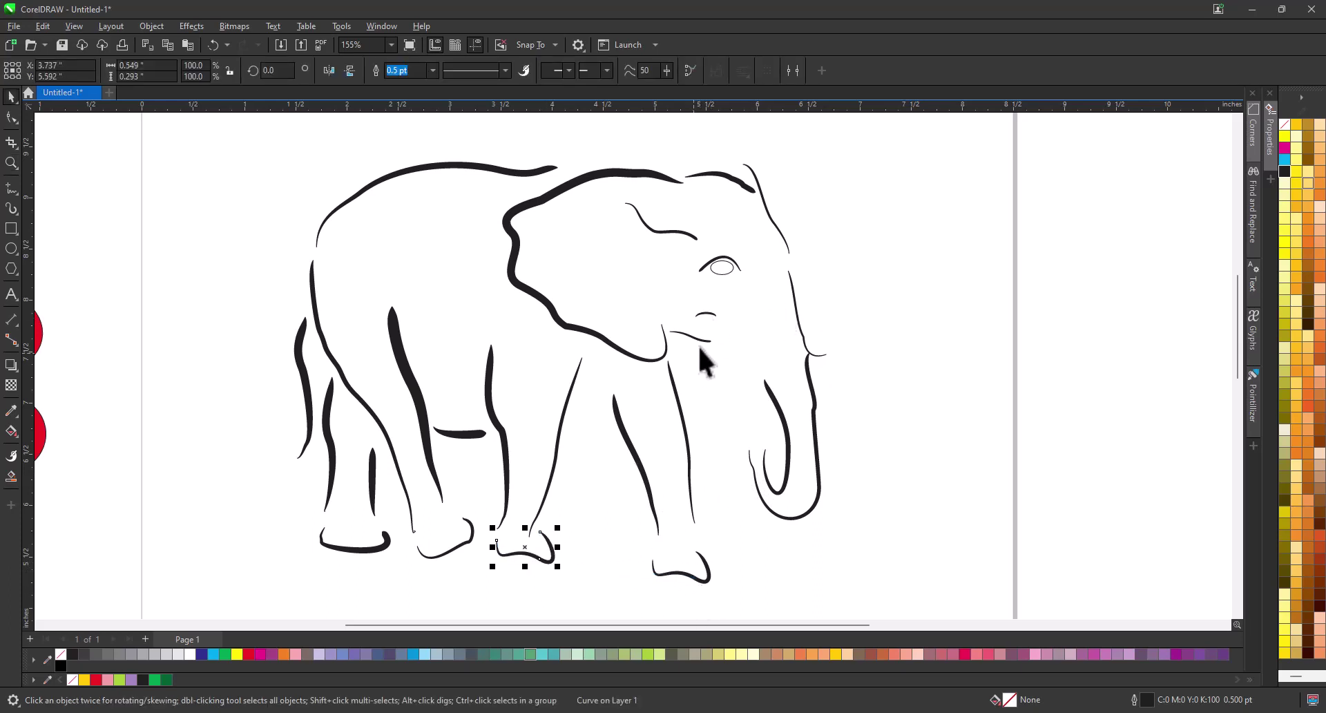
# Step: Place copies of the mouth line and small arc beside the trunk's inner curve, with the arc copy rotated about 190 degrees
pyautogui.moveTo(750, 395); pyautogui.dragTo(740, 362)
pyautogui.click(741, 362)
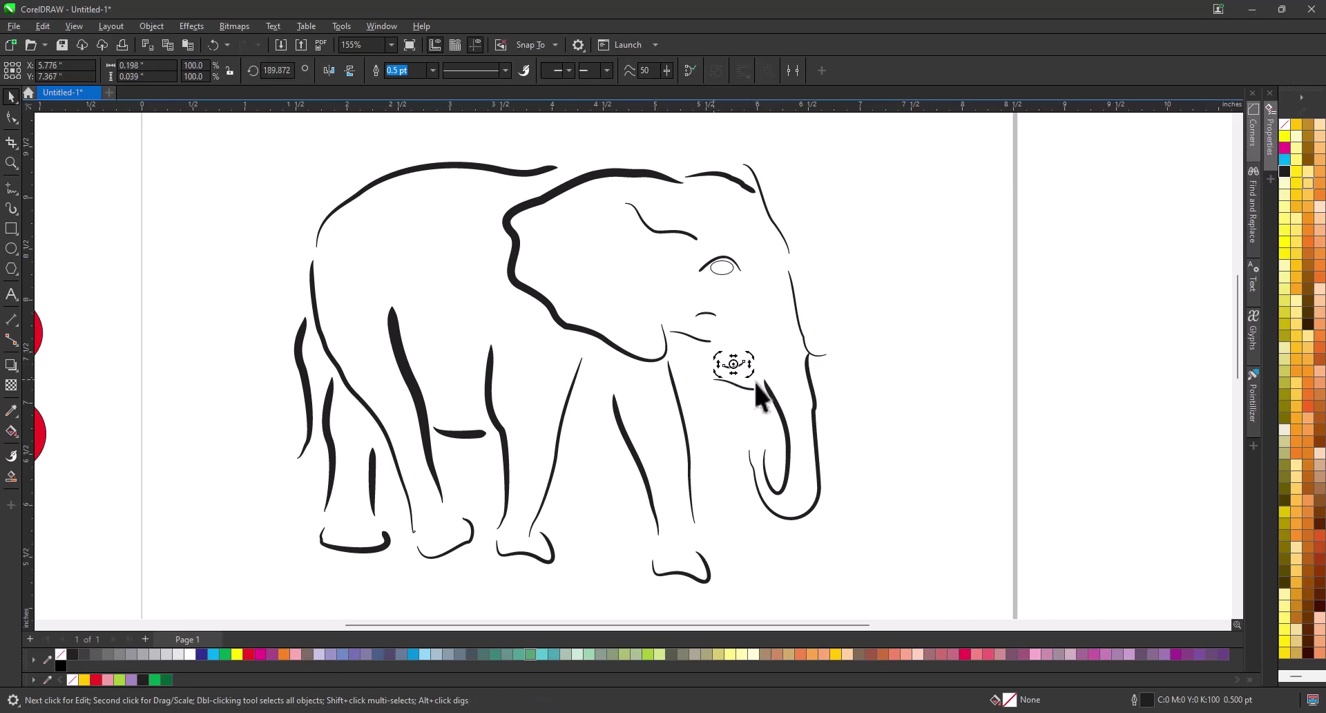
pyautogui.click(952, 334)
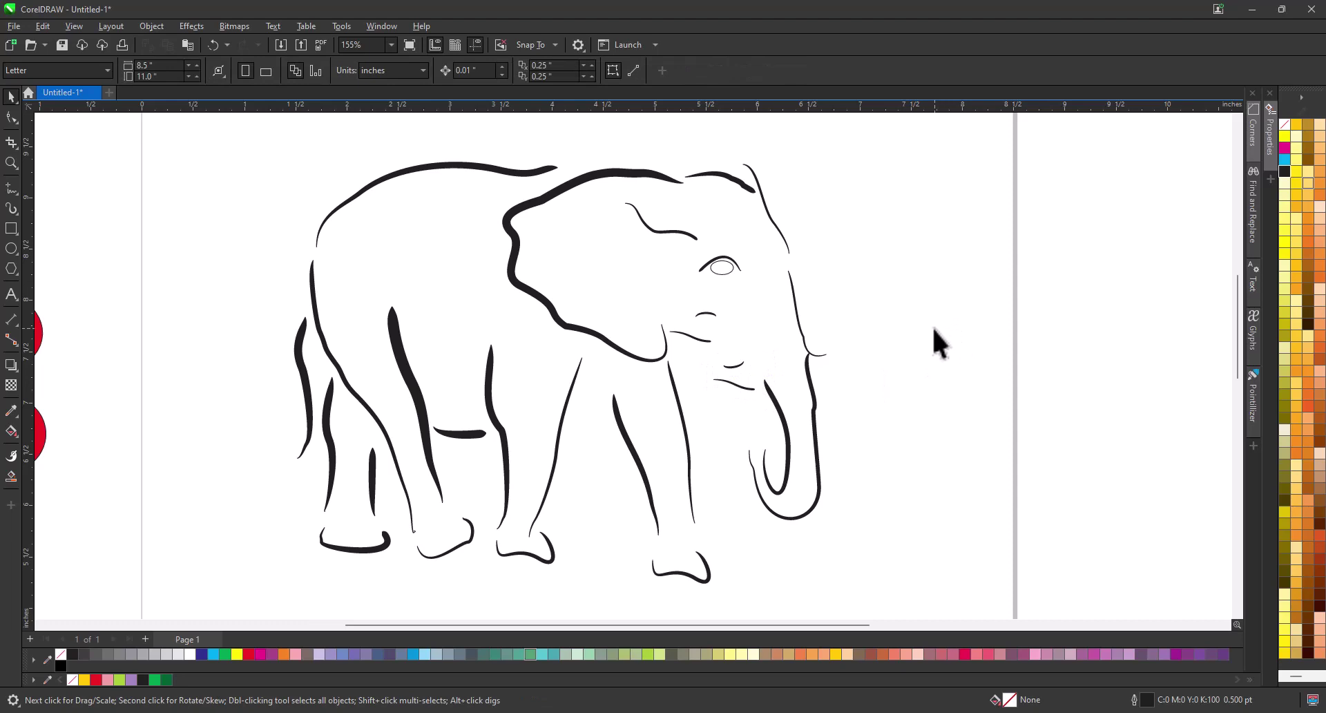
# Step: Thicken the outer-tip outline of the left flower's lower-left petal to about 6.5 pt in total and its top petal to about 5.4 pt
pyautogui.click(11, 163)
pyautogui.rightClick(632, 337)
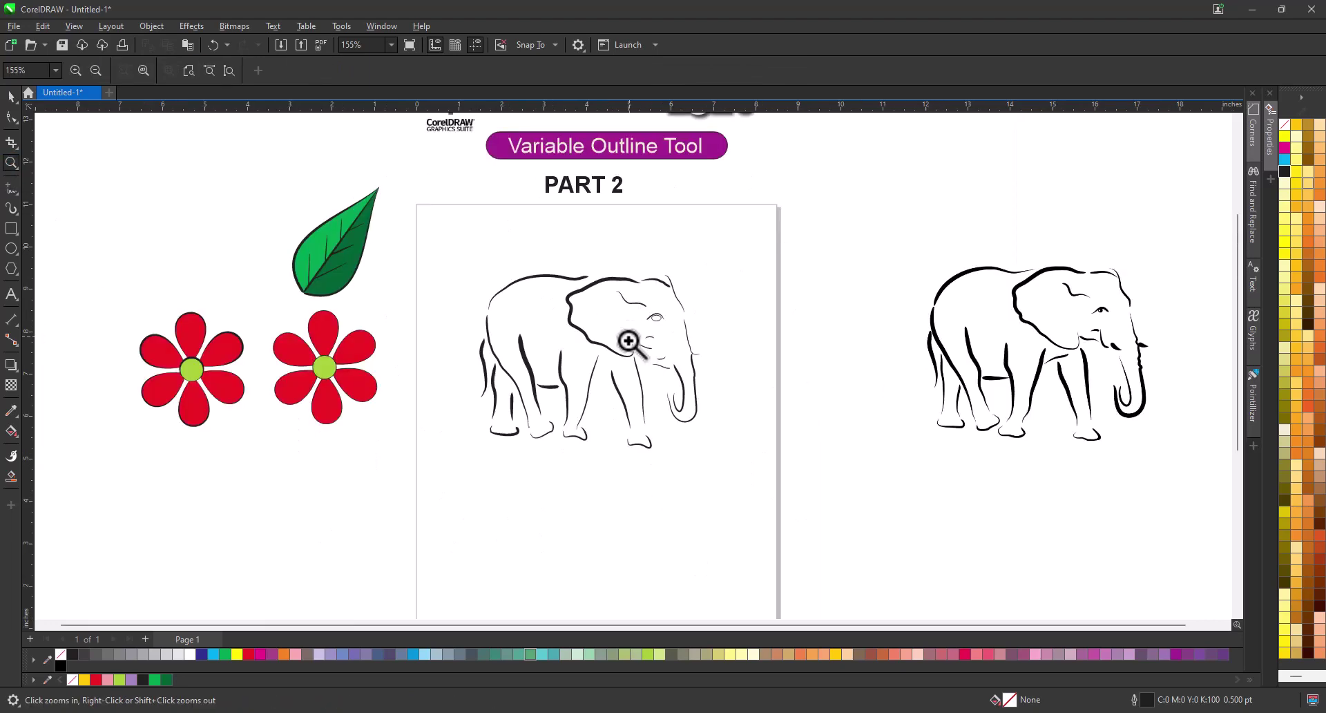
pyautogui.moveTo(111, 299); pyautogui.dragTo(373, 459)
pyautogui.press('space')
pyautogui.click(379, 426)
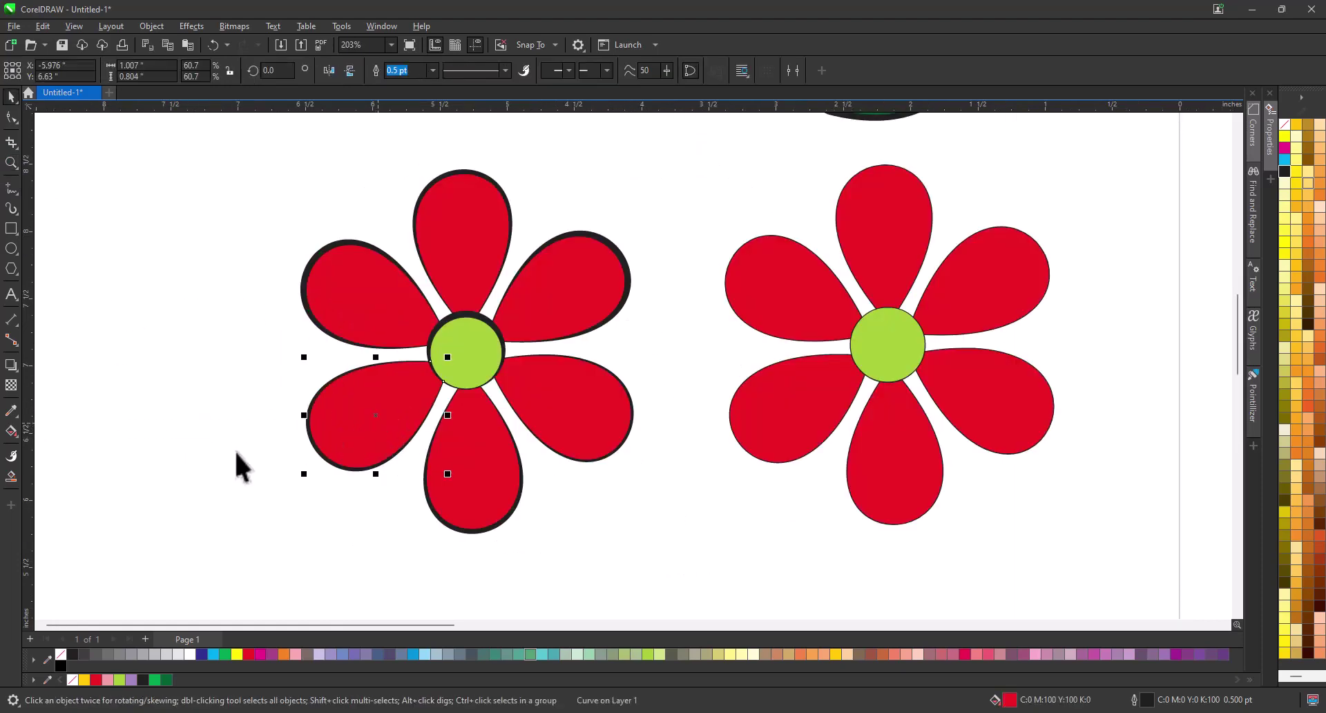
pyautogui.click(12, 456)
pyautogui.moveTo(323, 457); pyautogui.dragTo(331, 452)
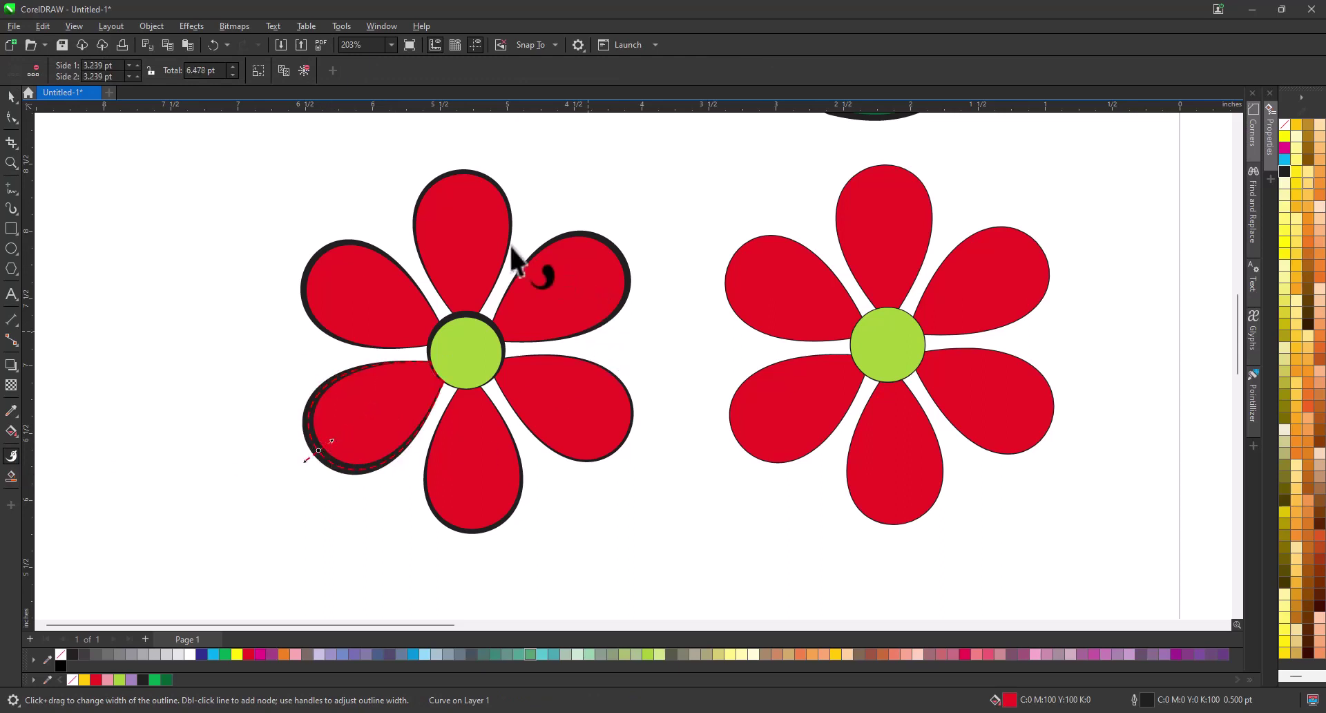
pyautogui.moveTo(465, 192); pyautogui.dragTo(460, 185)
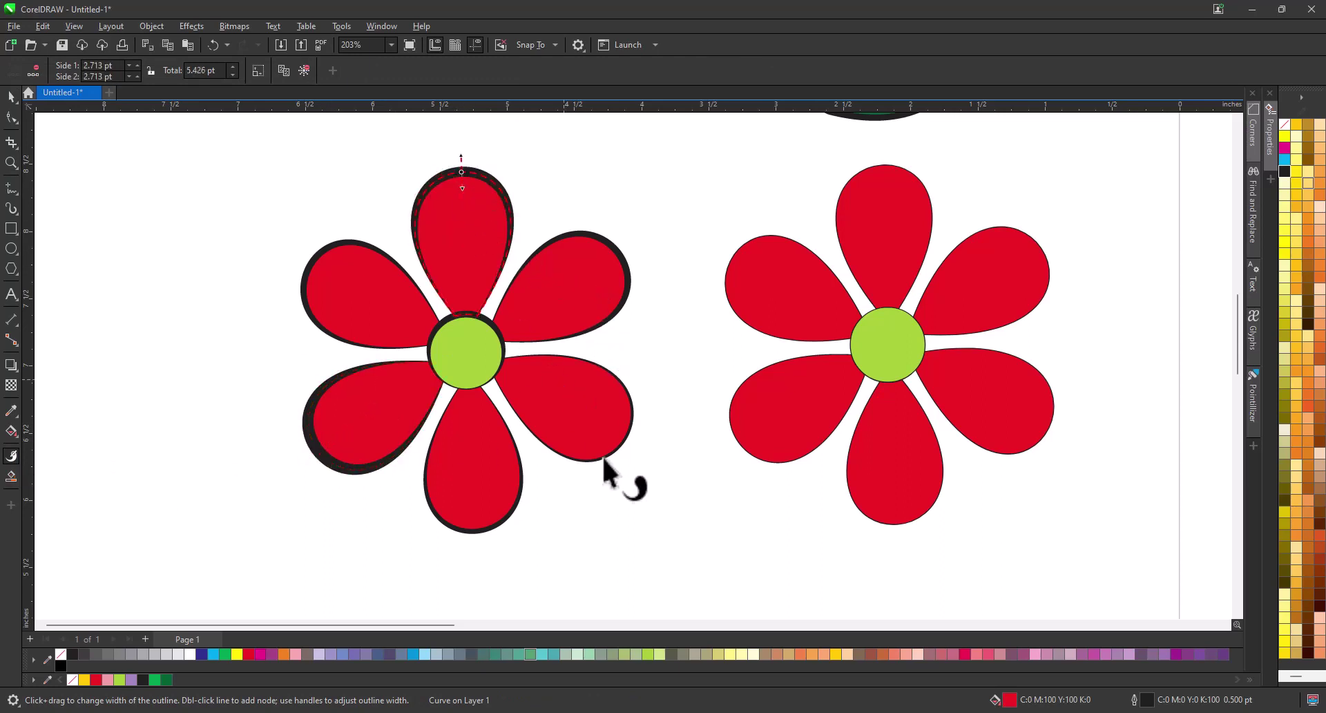
# Step: Thicken the outer outline of the same flower's lower-right petal to about 3.7 pt in total and its bottom petal to about 5 pt
pyautogui.moveTo(610, 433); pyautogui.dragTo(640, 437)
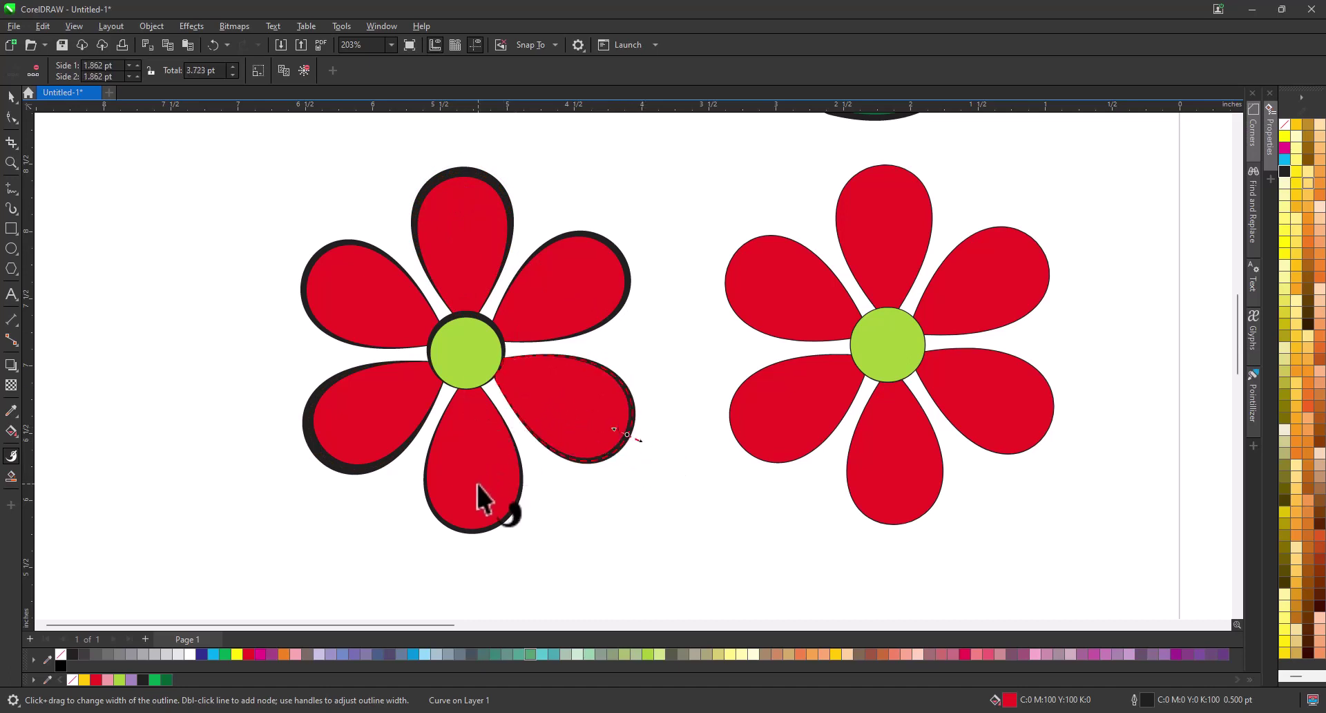
pyautogui.moveTo(478, 532); pyautogui.dragTo(476, 515)
pyautogui.click(11, 163)
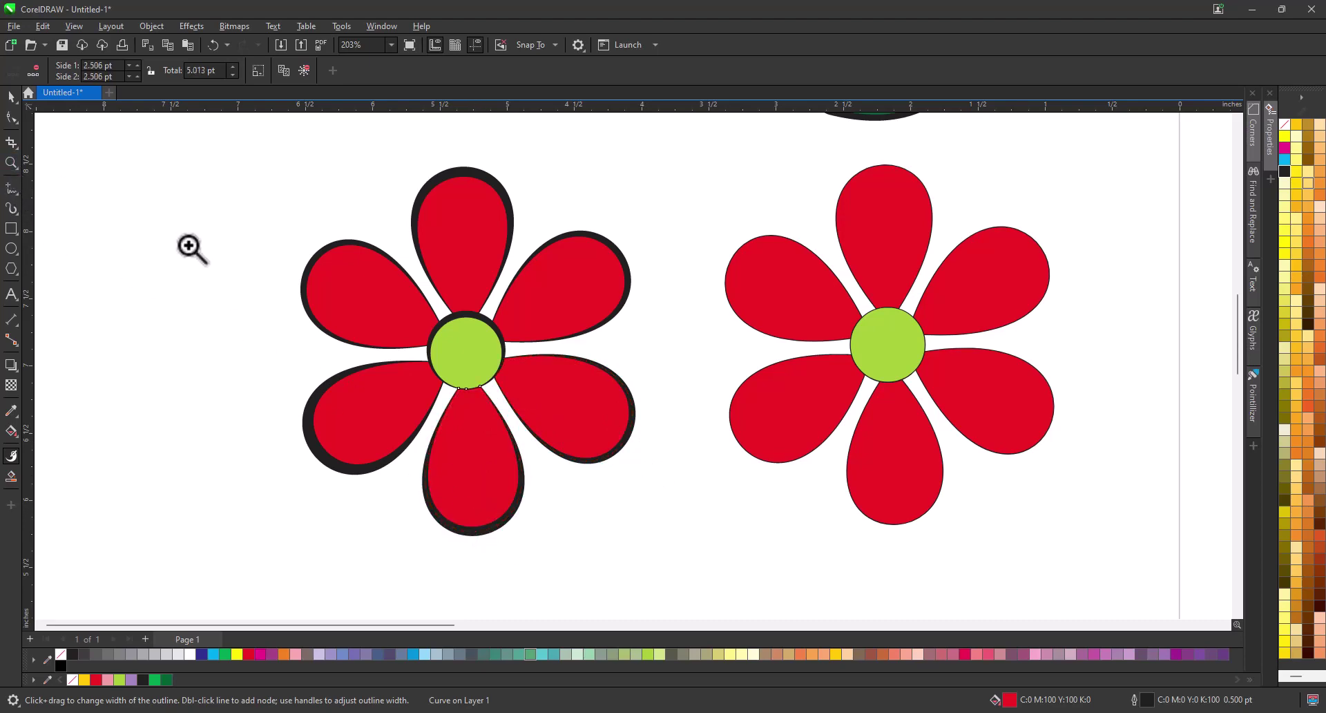
pyautogui.scroll(-3, 741, 399)
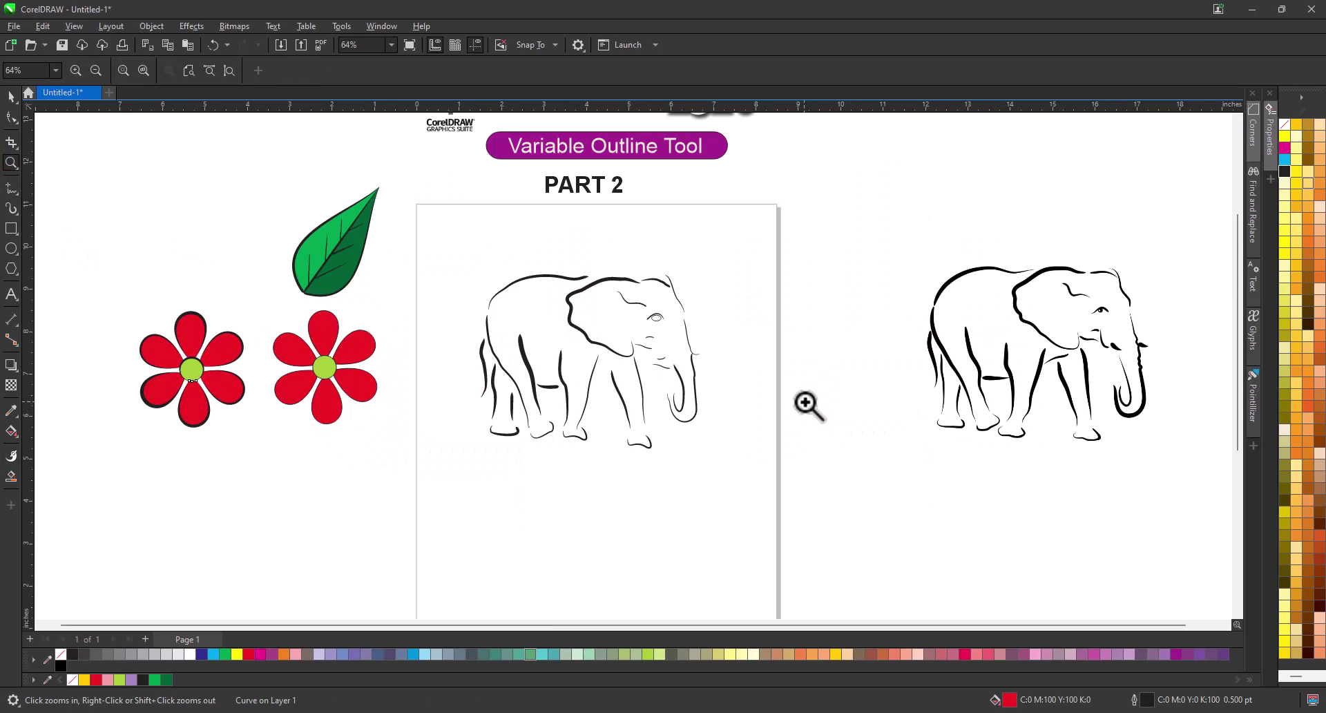